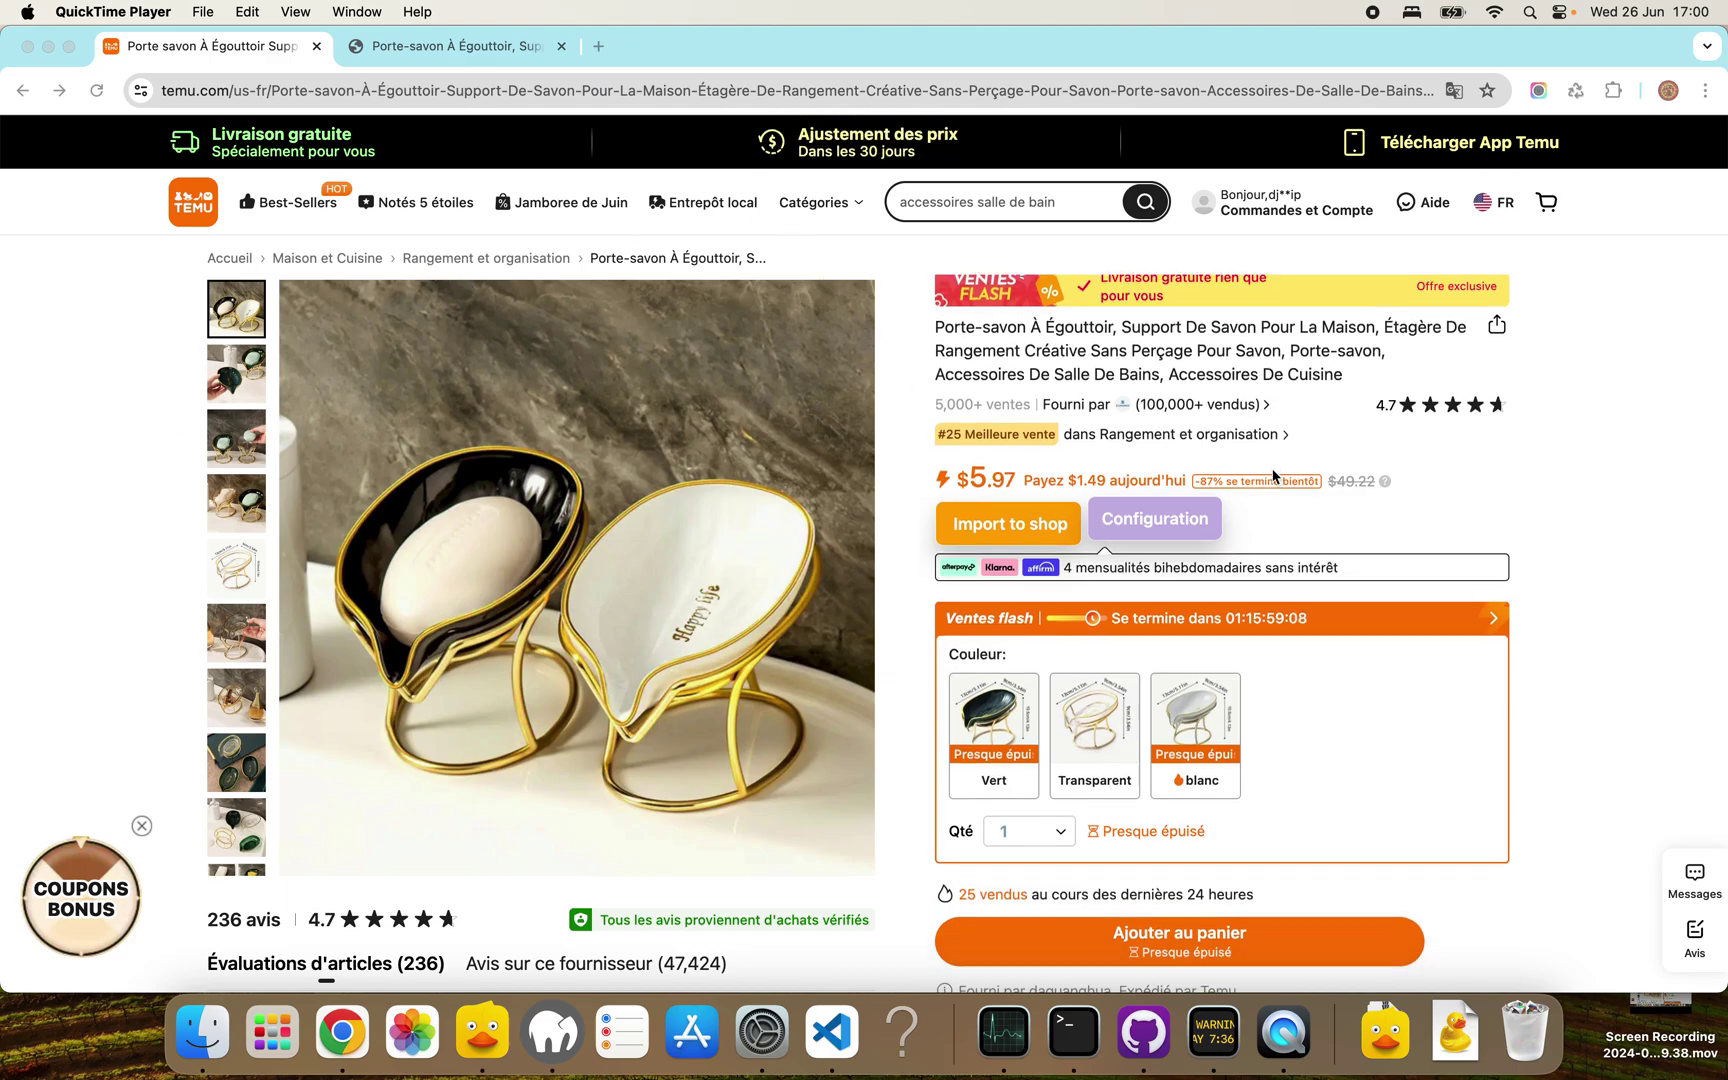
Step: Scroll the Temu soap-holder listing down to its reviews and back up
{"action": "scroll", "coordinate": [1273, 476], "scroll_direction": "down", "scroll_amount": 5}
{"action": "scroll", "coordinate": [1273, 476], "scroll_direction": "down", "scroll_amount": 5}
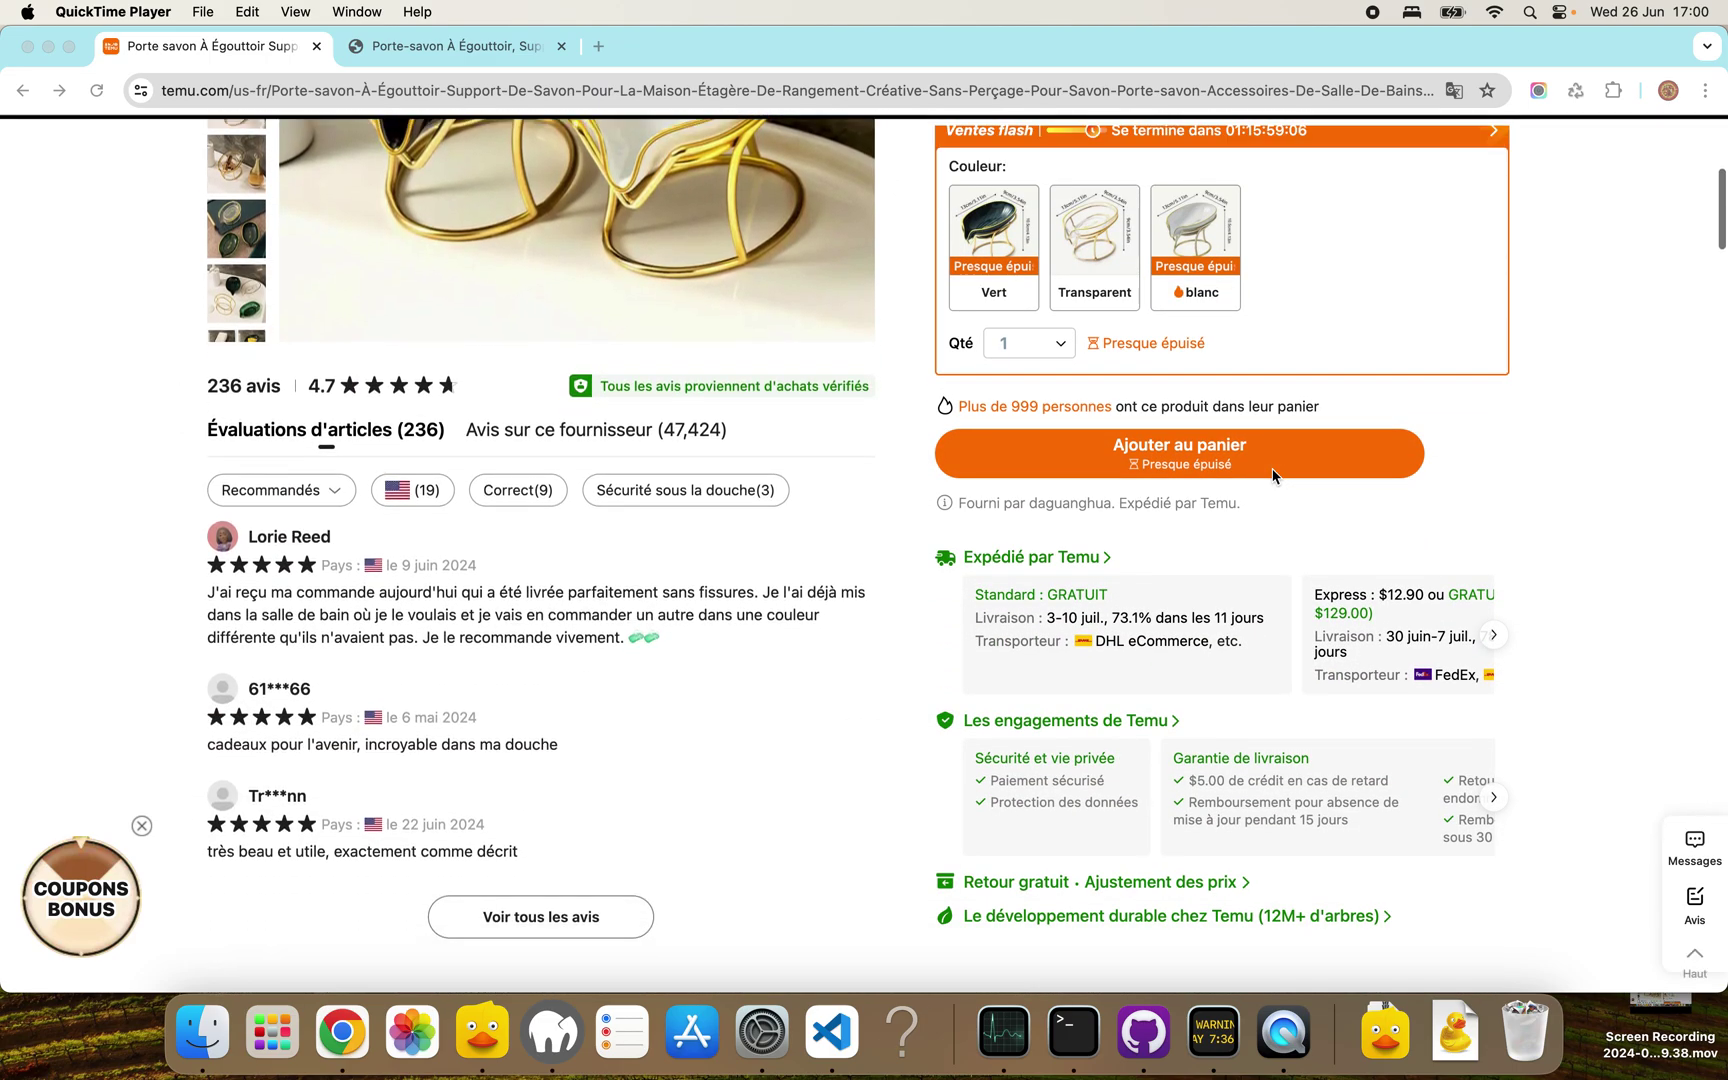
{"action": "scroll", "coordinate": [1273, 476], "scroll_direction": "up", "scroll_amount": 4}
Step: Compare the shop's soap-holder preview against the original Temu listing
{"action": "left_click", "coordinate": [545, 50]}
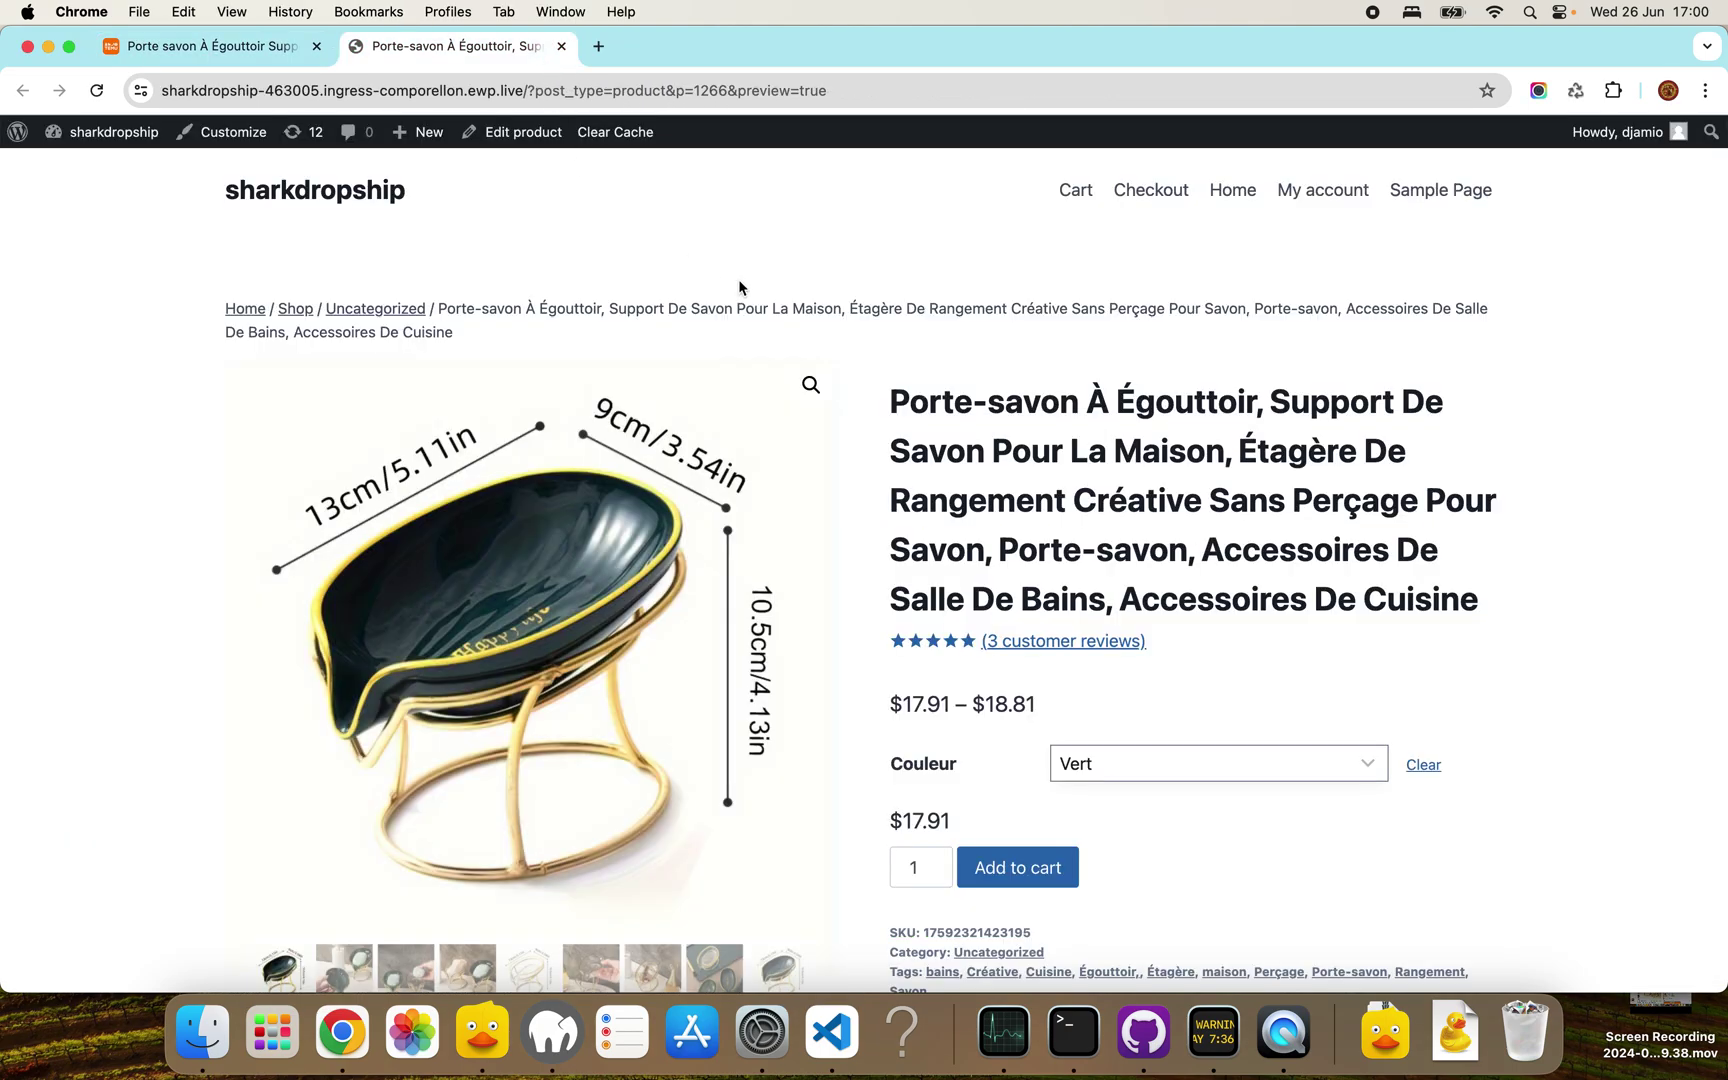
{"action": "scroll", "coordinate": [600, 230], "scroll_direction": "down", "scroll_amount": 1}
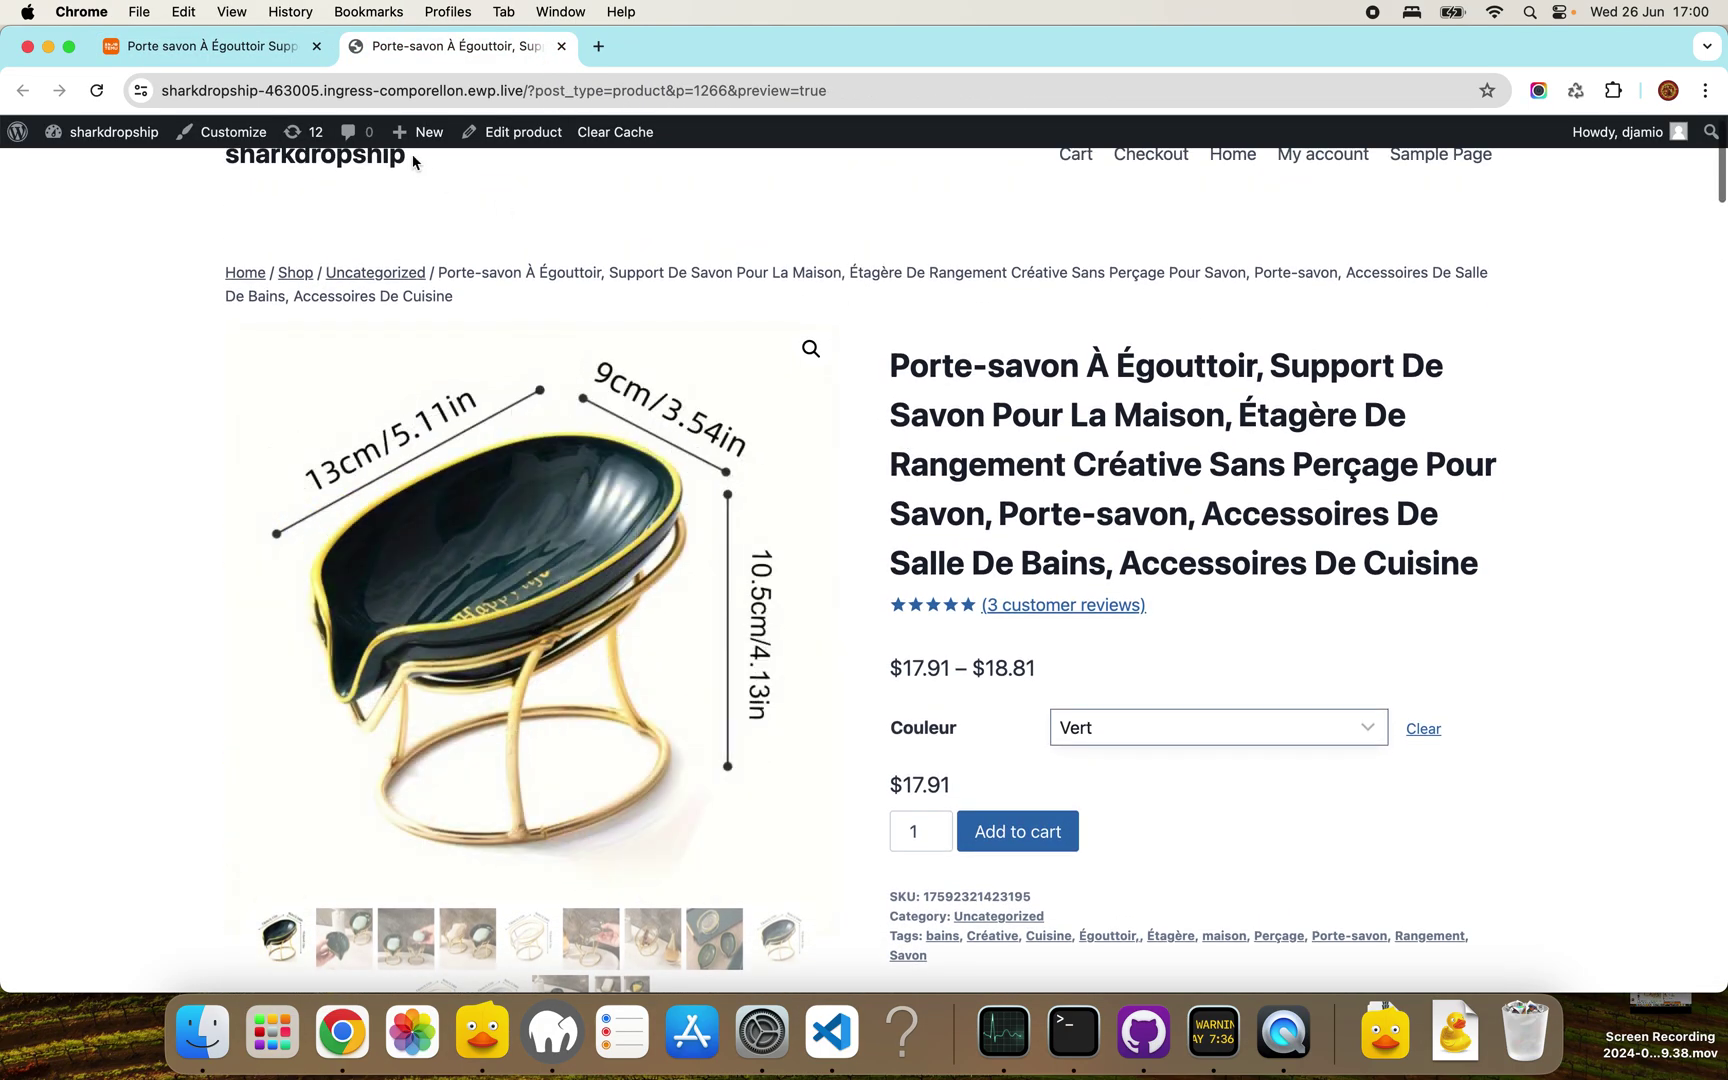
{"action": "left_click", "coordinate": [200, 46]}
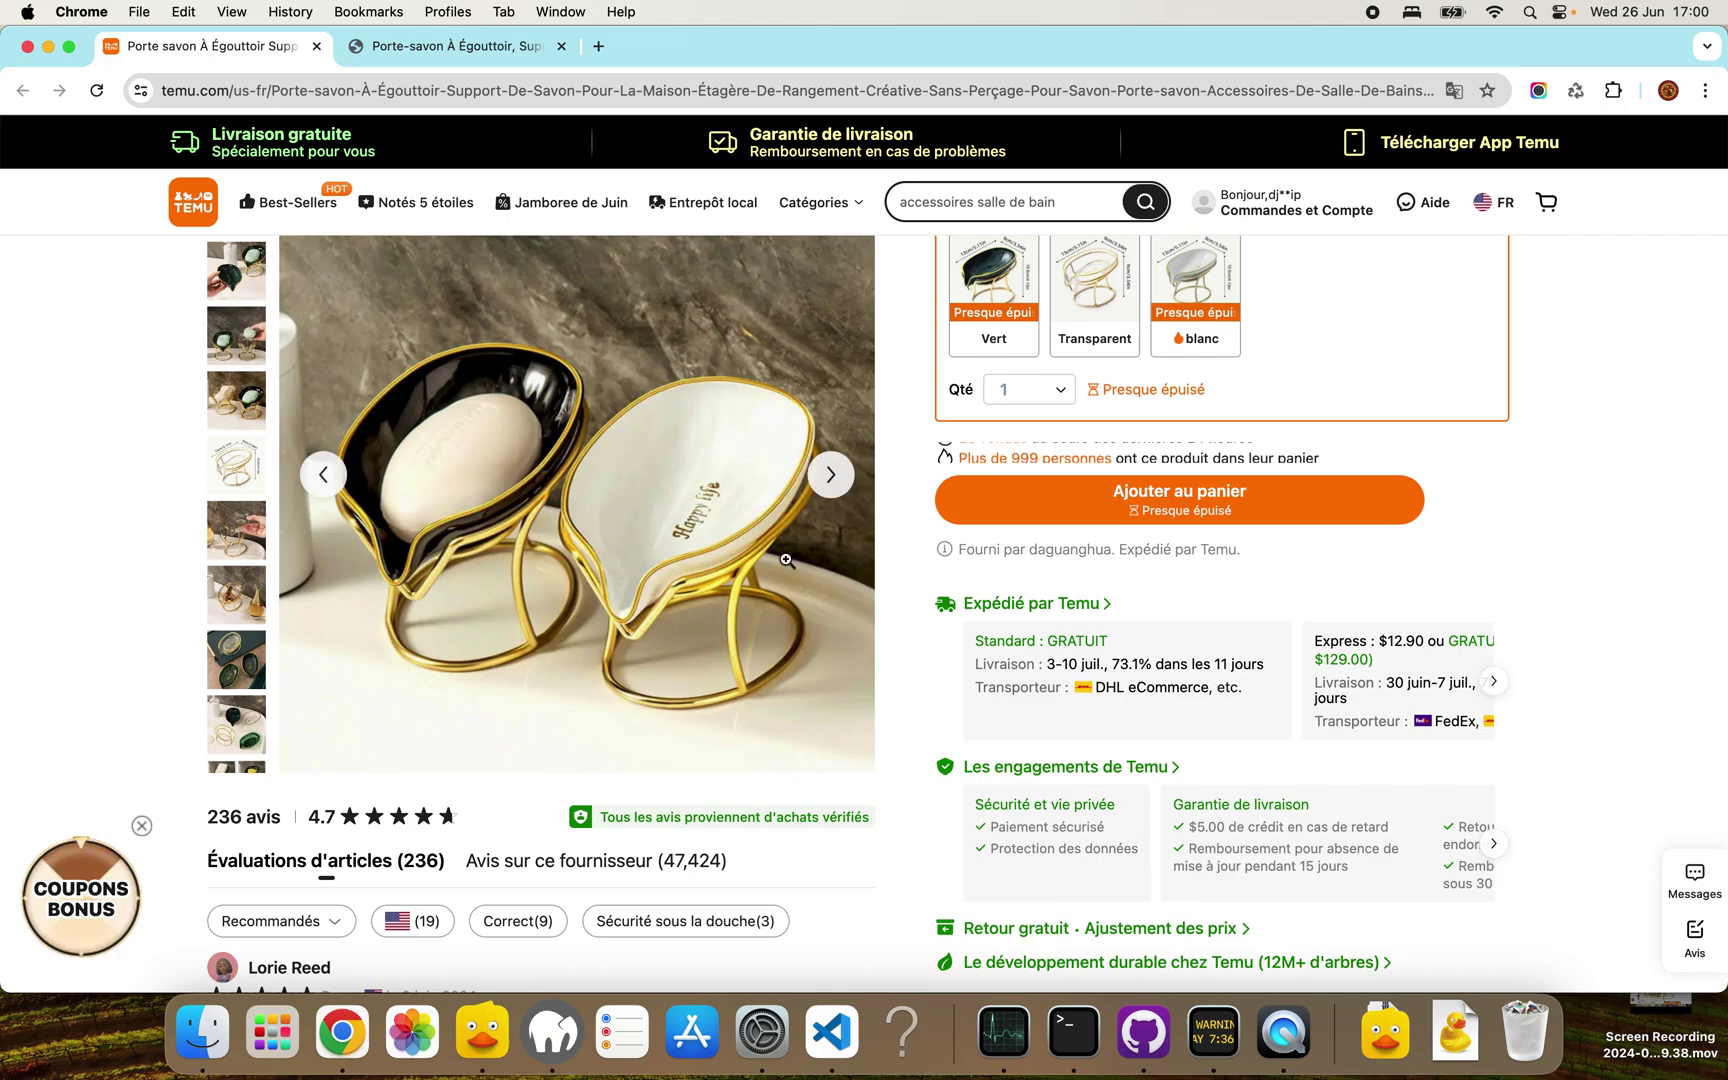
{"action": "scroll", "coordinate": [740, 430], "scroll_direction": "up", "scroll_amount": 2}
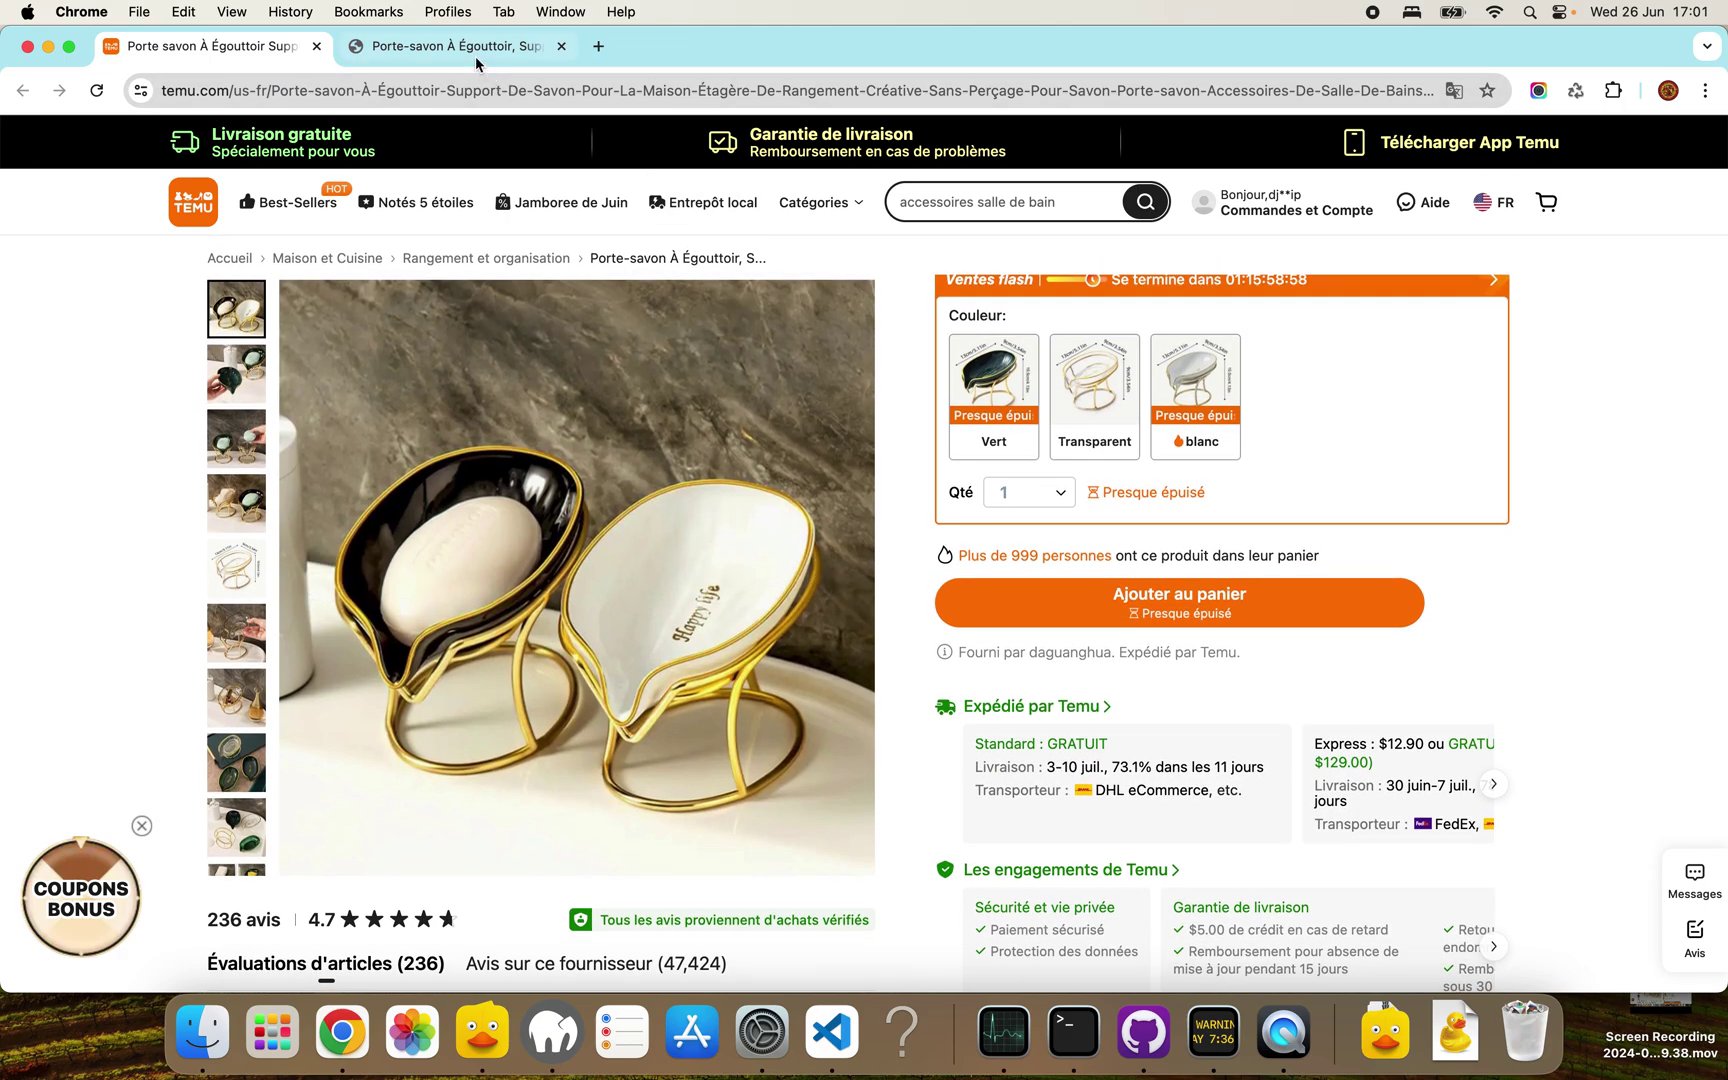
{"action": "left_click", "coordinate": [476, 46]}
{"action": "scroll", "coordinate": [1122, 453], "scroll_direction": "down", "scroll_amount": 1}
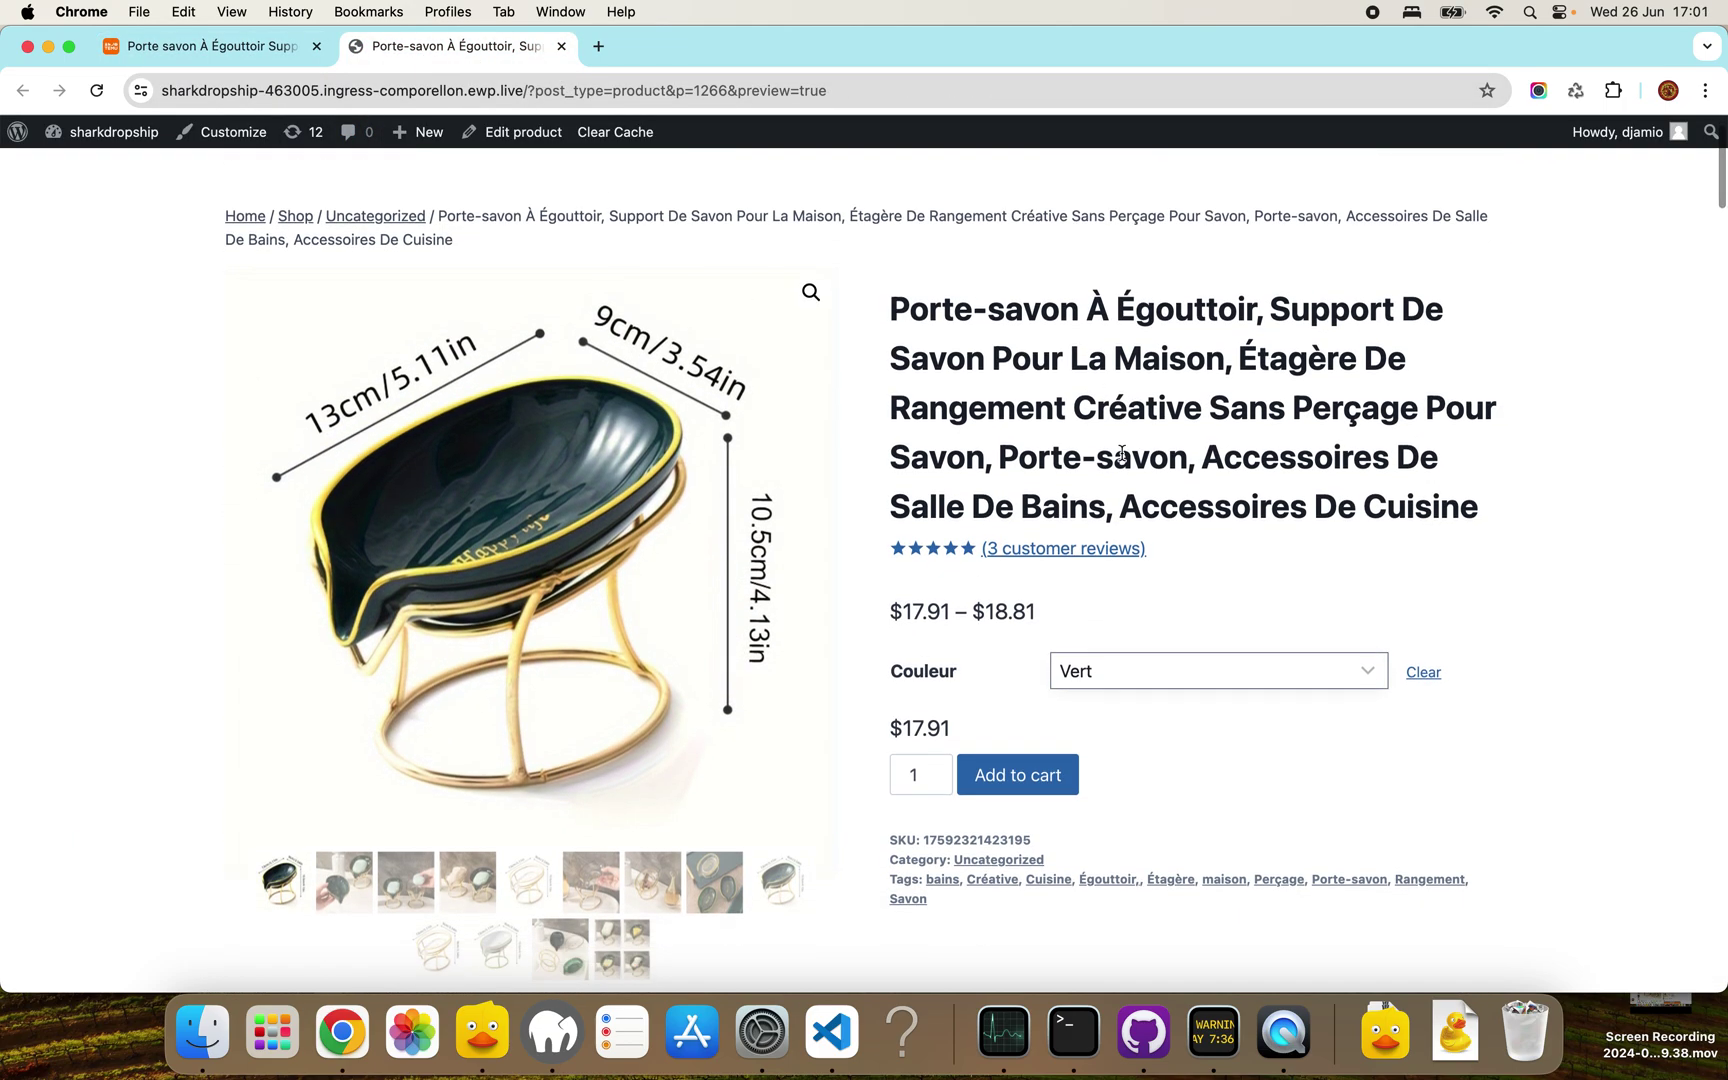
{"action": "scroll", "coordinate": [991, 600], "scroll_direction": "down", "scroll_amount": 1}
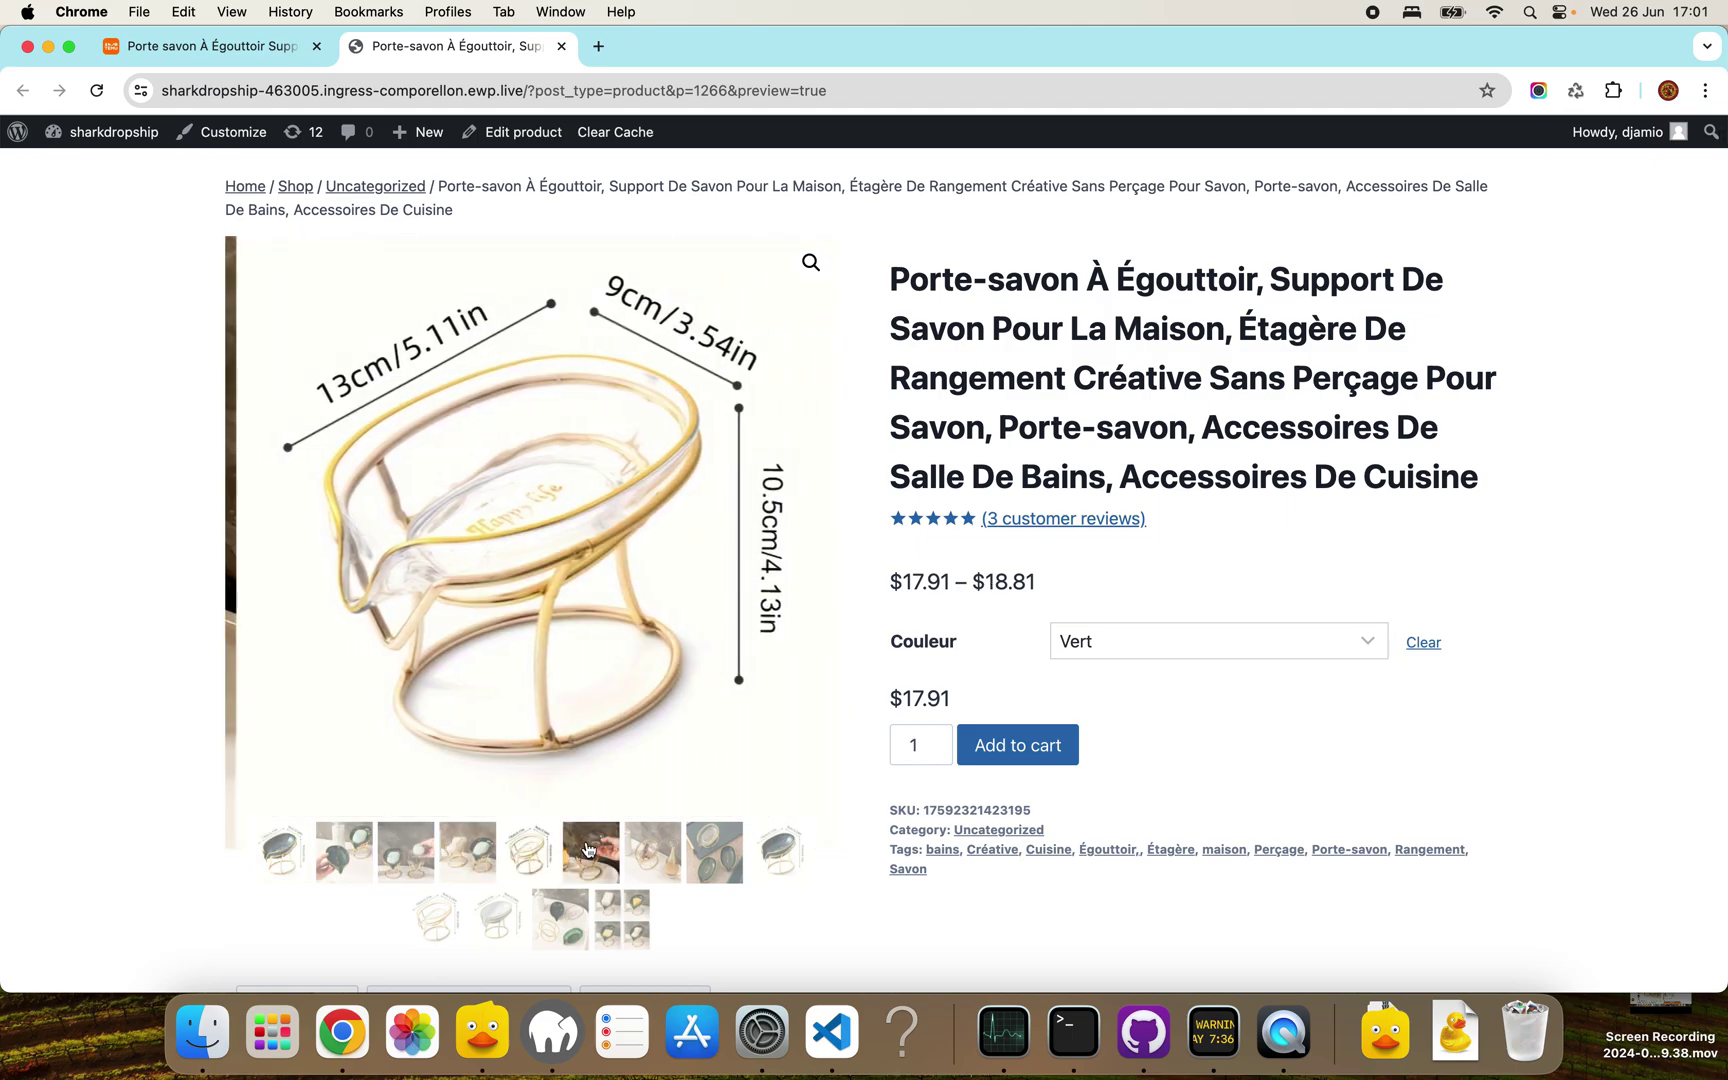
Step: Highlight the title, reviews link and $17.91–$18.81 price, then pick Transparent and blanc colours
{"action": "left_click_drag", "start_coordinate": [948, 292], "coordinate": [1188, 381]}
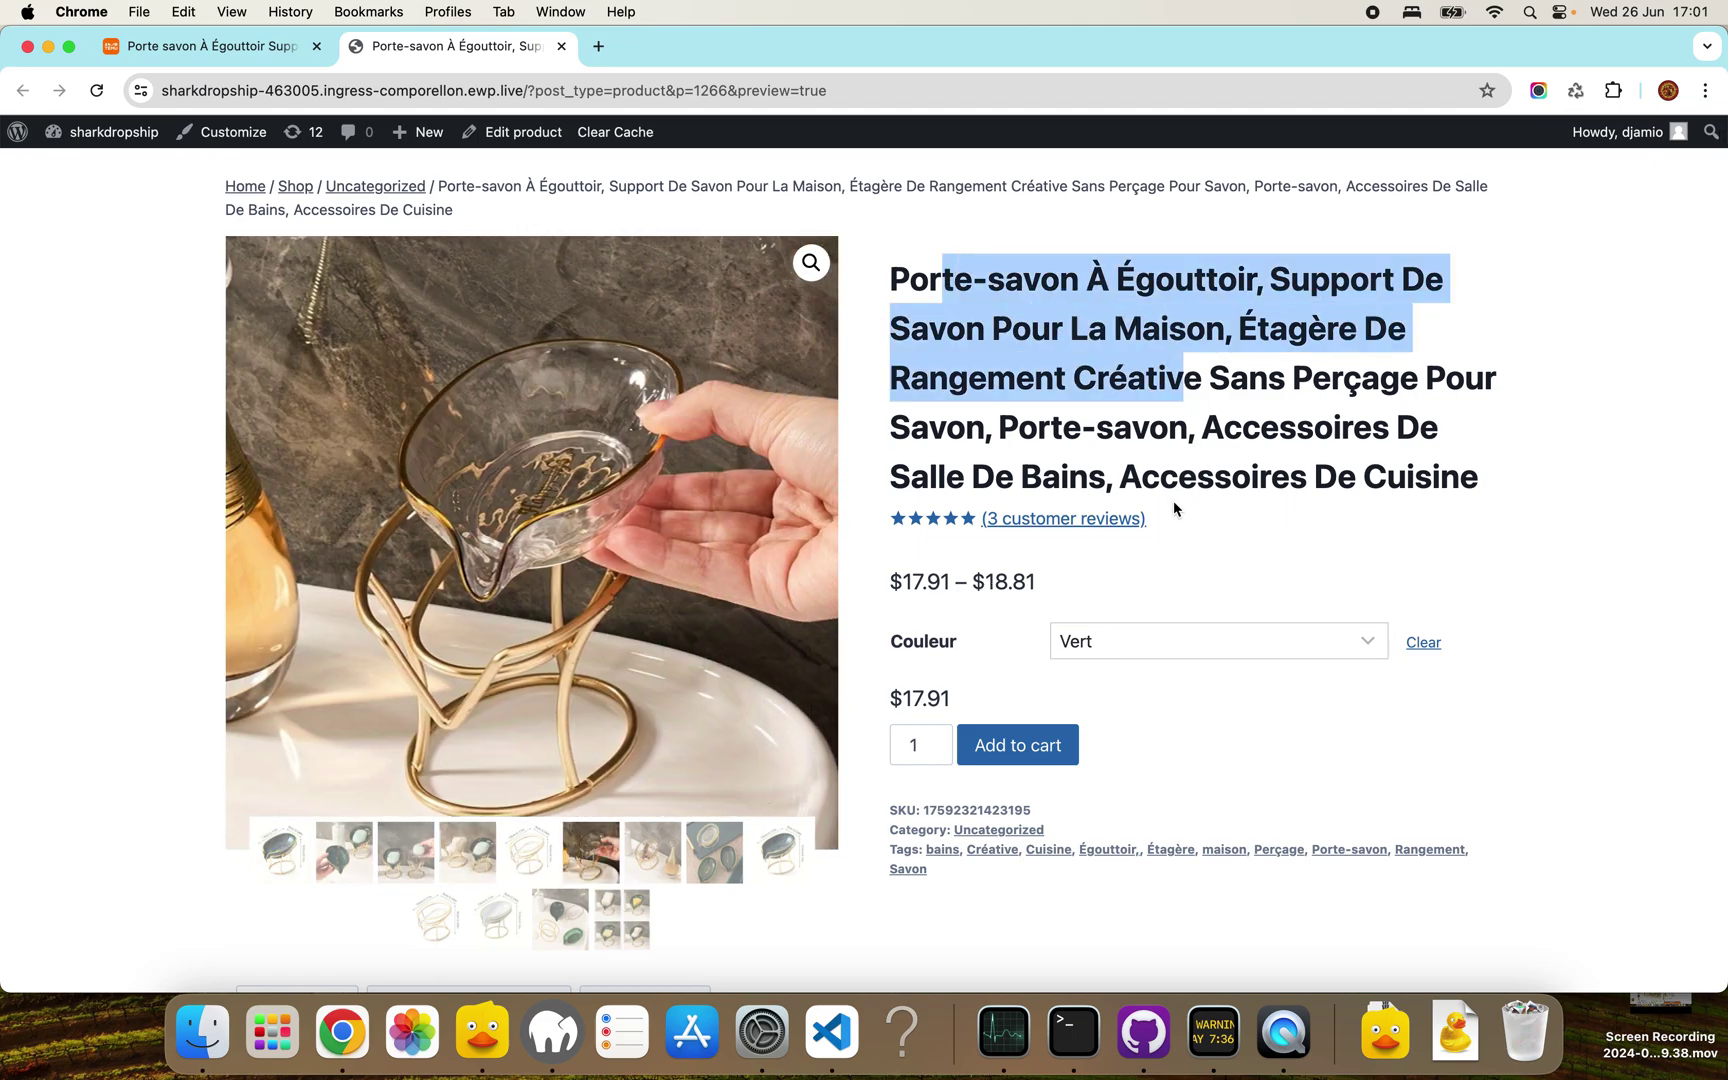
{"action": "left_click_drag", "start_coordinate": [1176, 510], "coordinate": [1009, 515]}
{"action": "left_click_drag", "start_coordinate": [891, 578], "coordinate": [1018, 580]}
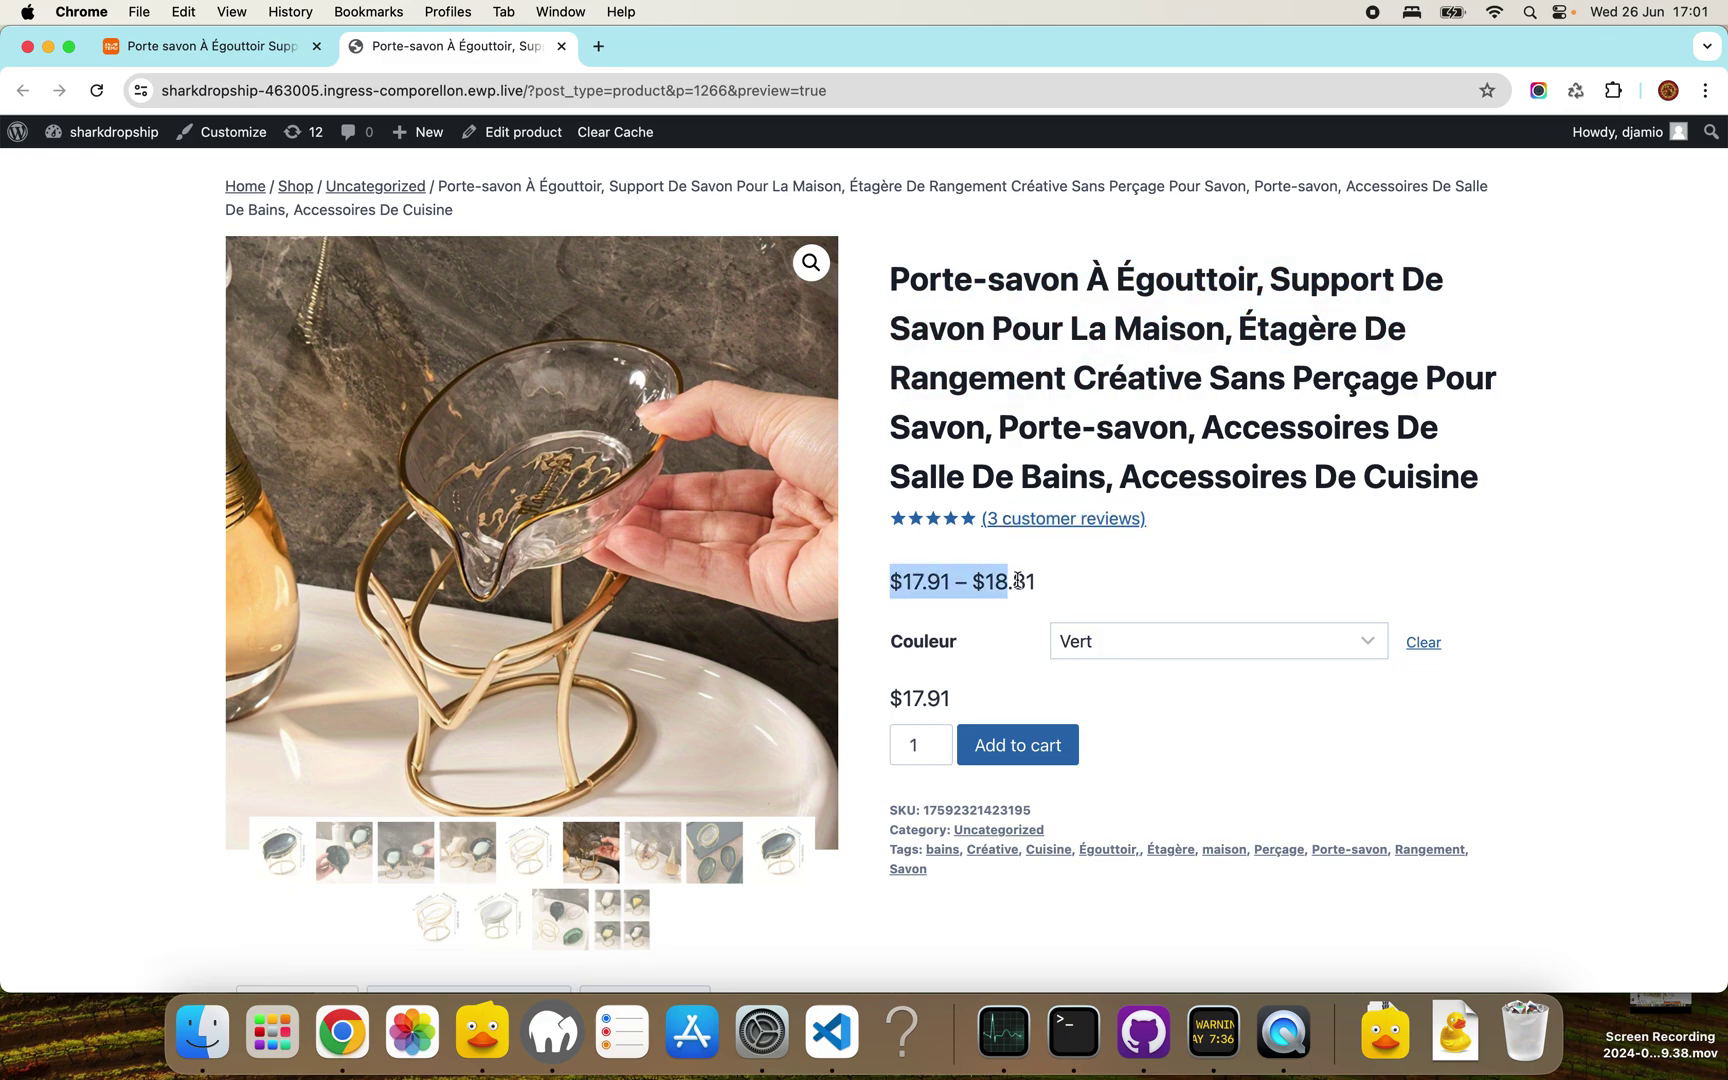
{"action": "left_click", "coordinate": [1070, 641]}
{"action": "left_click", "coordinate": [1100, 666]}
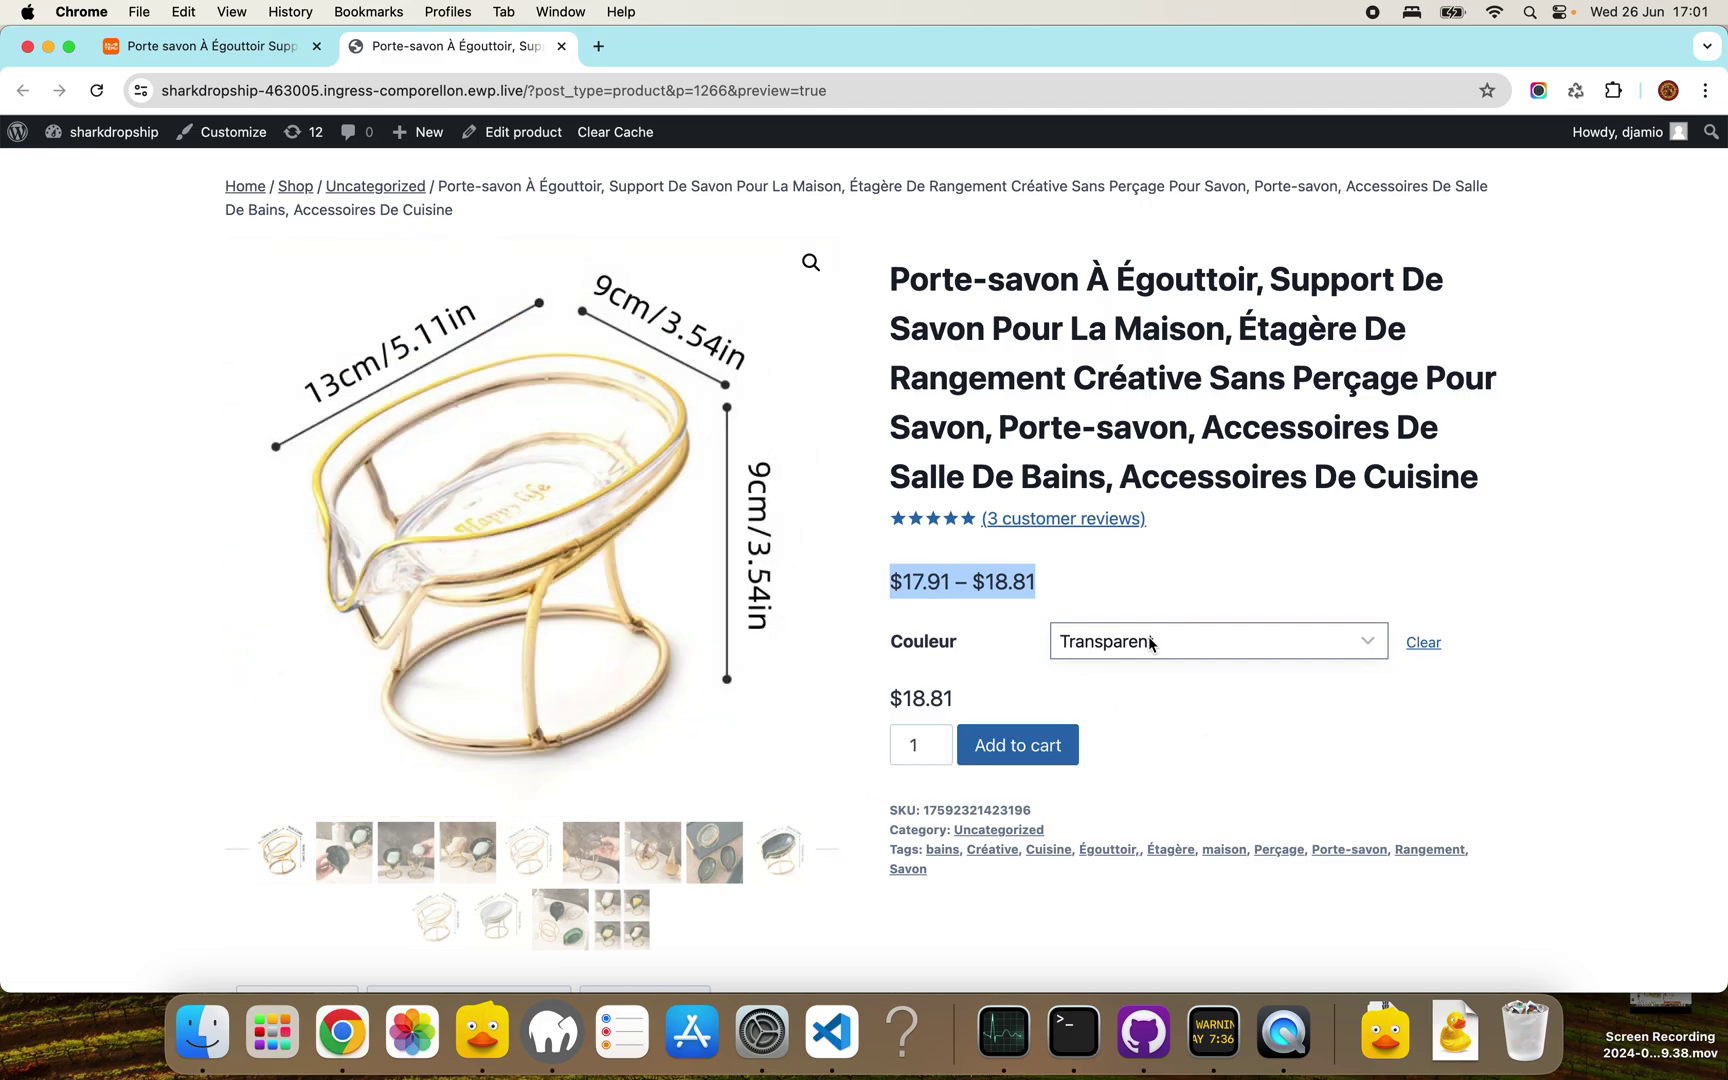
{"action": "left_click", "coordinate": [1138, 645]}
{"action": "left_click", "coordinate": [1130, 670]}
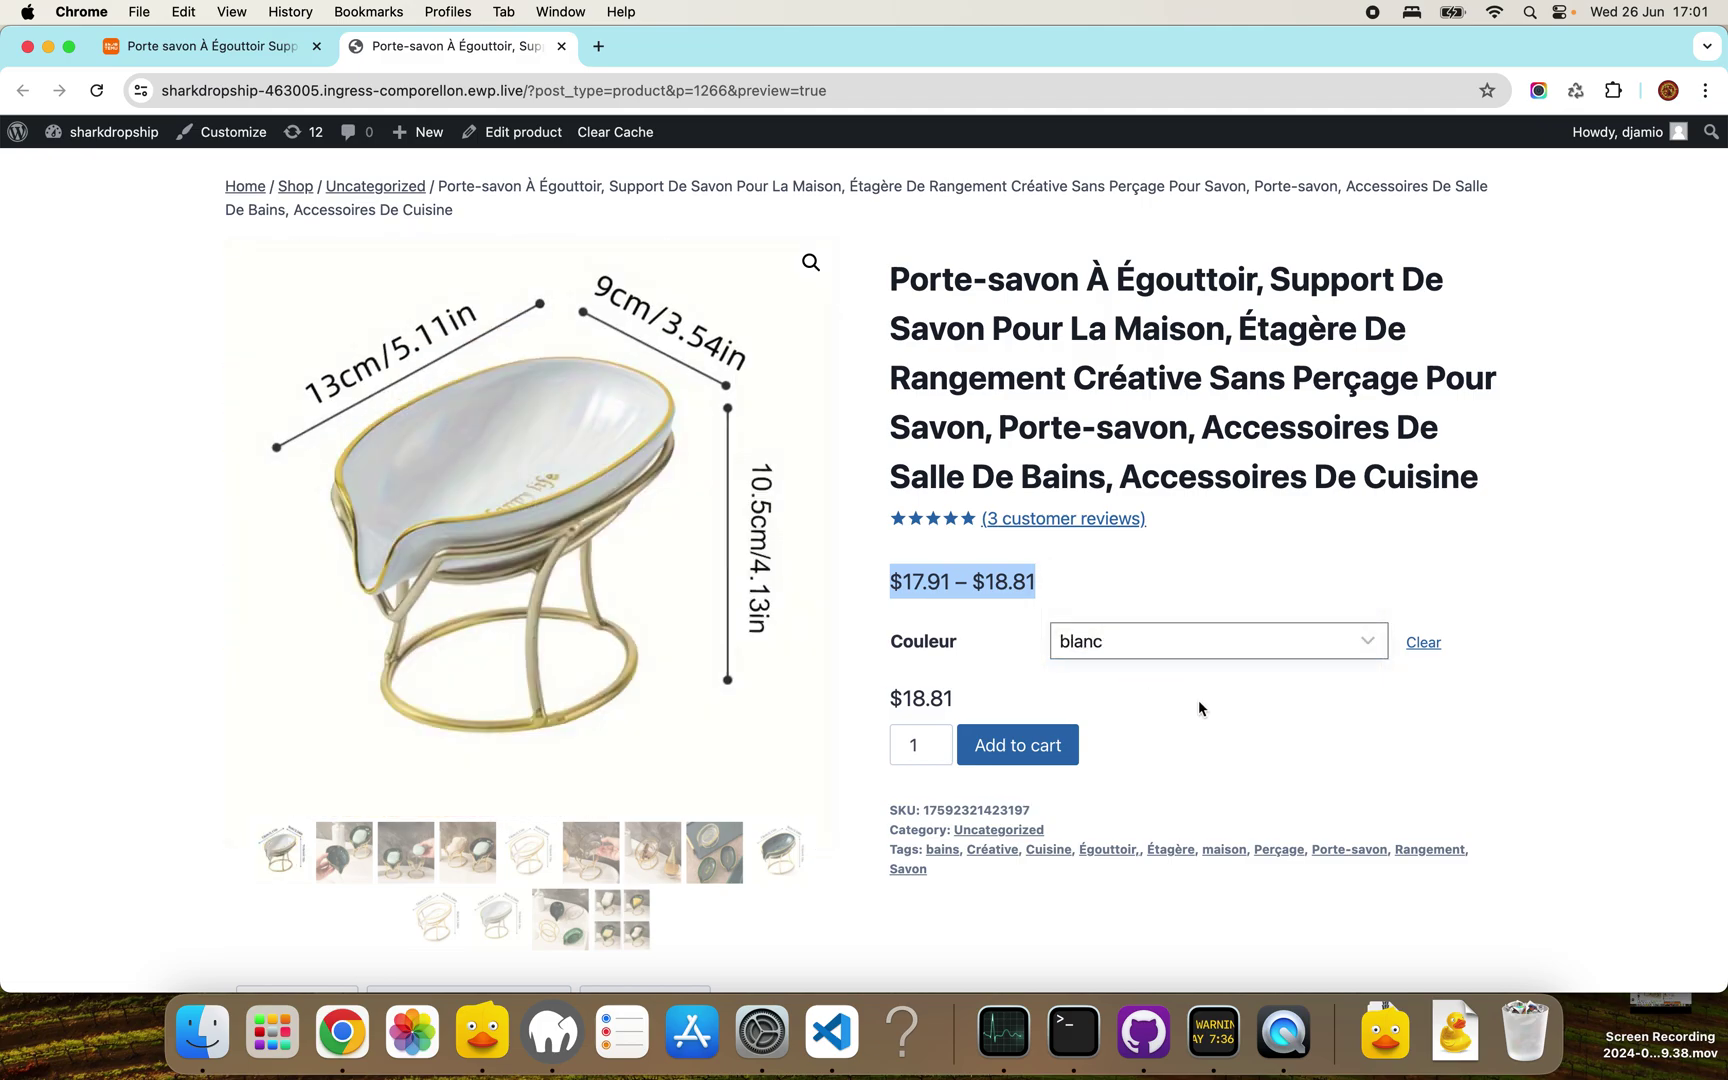
Step: Read the description and Additional information: three colours, plastic, reference GQ58401
{"action": "scroll", "coordinate": [1199, 706], "scroll_direction": "down", "scroll_amount": 5}
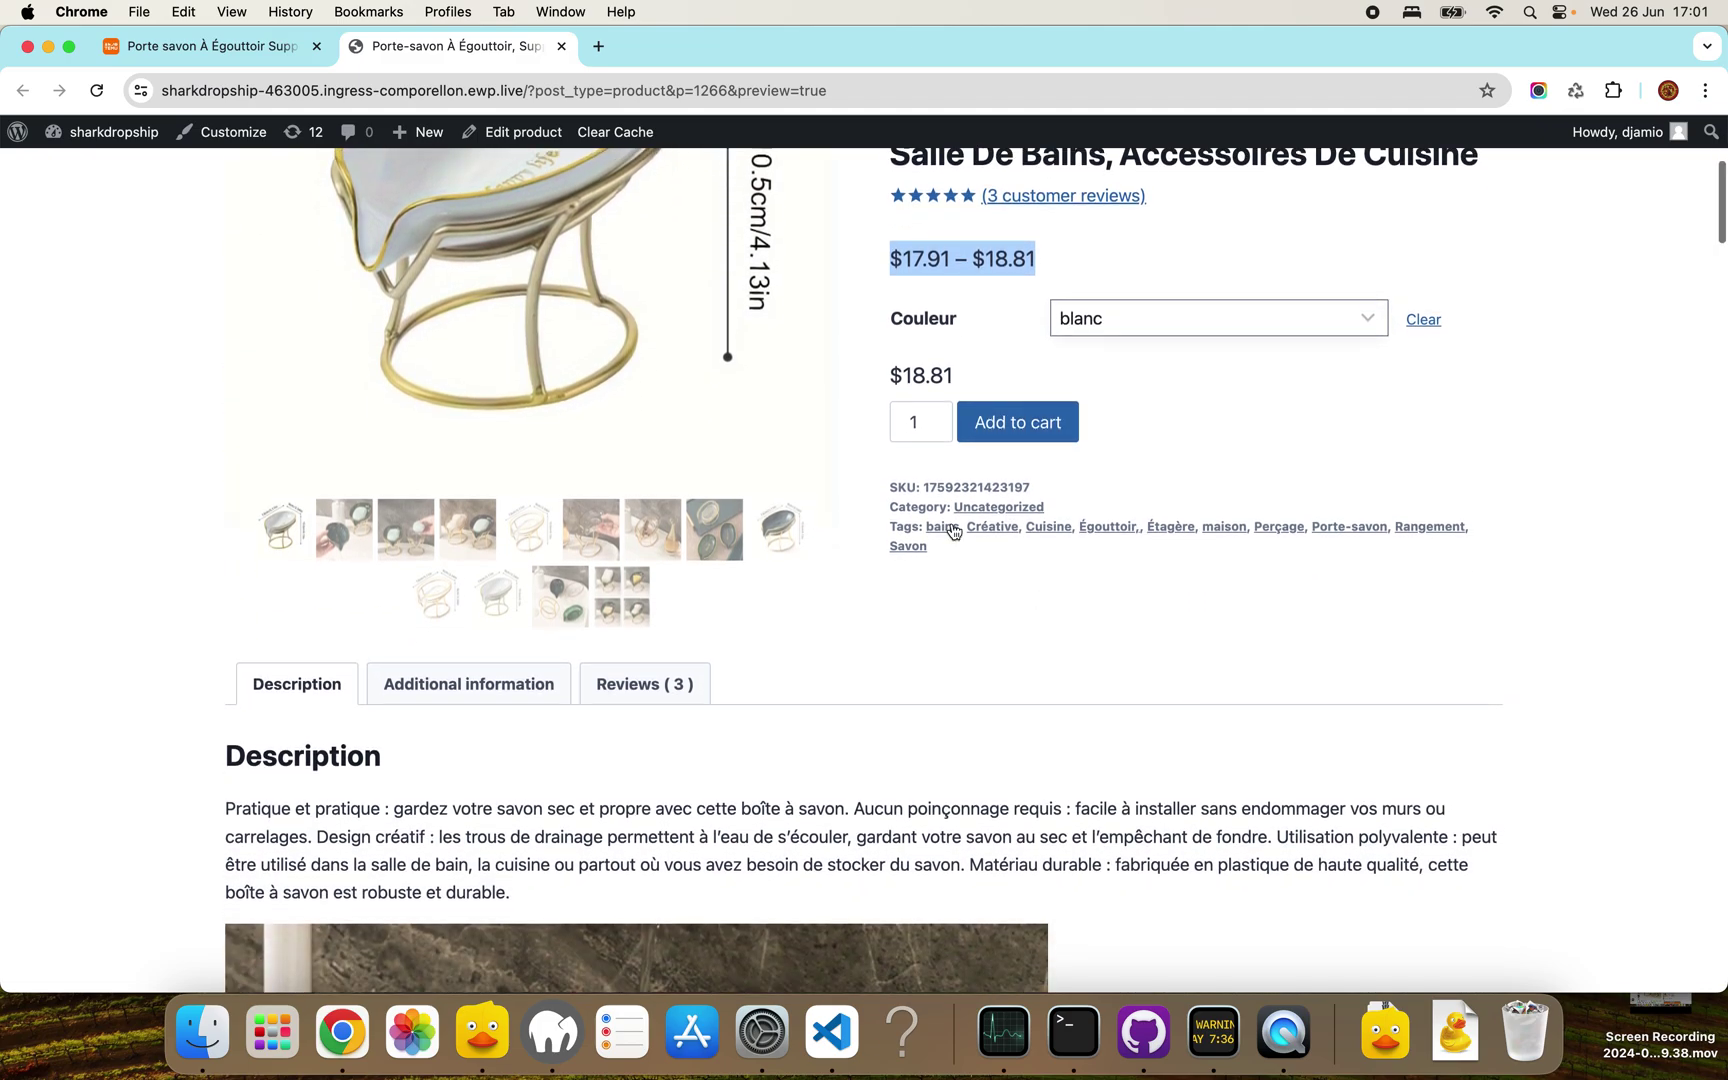
{"action": "scroll", "coordinate": [1076, 486], "scroll_direction": "down", "scroll_amount": 1}
{"action": "scroll", "coordinate": [800, 520], "scroll_direction": "down", "scroll_amount": 2}
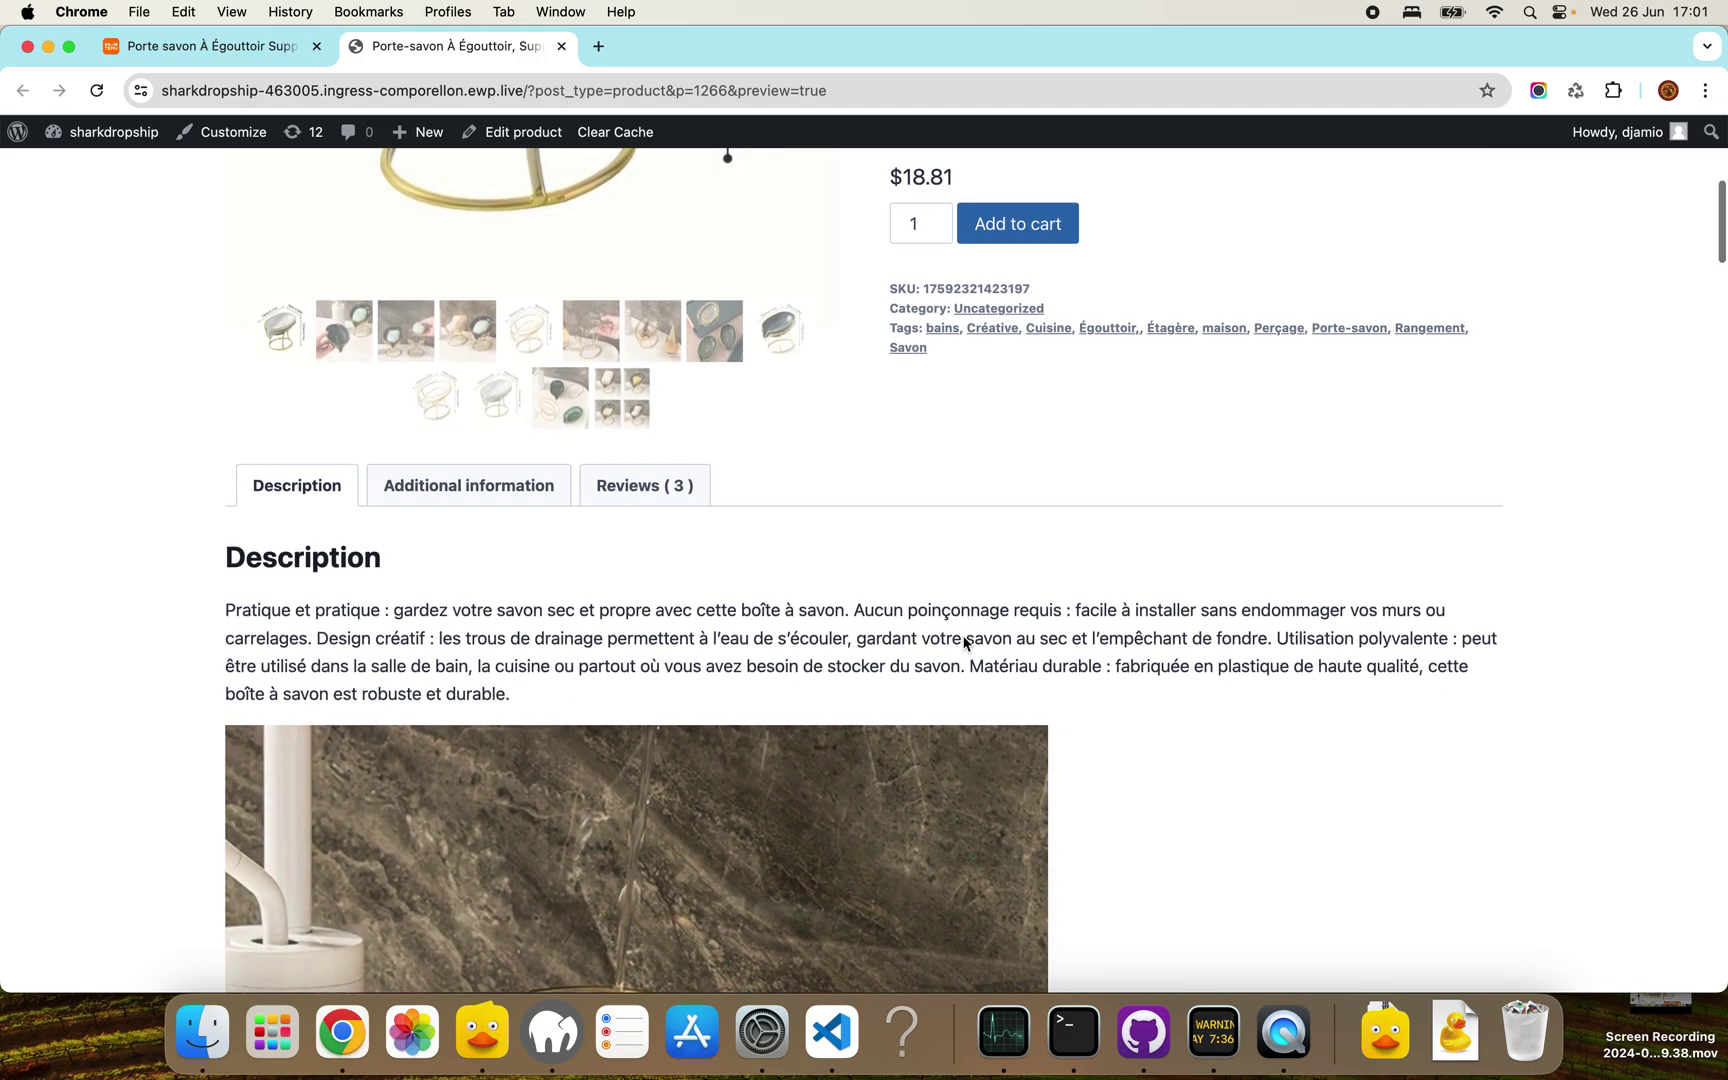
{"action": "scroll", "coordinate": [571, 552], "scroll_direction": "down", "scroll_amount": 2}
{"action": "scroll", "coordinate": [570, 556], "scroll_direction": "down", "scroll_amount": 7}
{"action": "scroll", "coordinate": [571, 556], "scroll_direction": "down", "scroll_amount": 3}
{"action": "scroll", "coordinate": [571, 551], "scroll_direction": "up", "scroll_amount": 5}
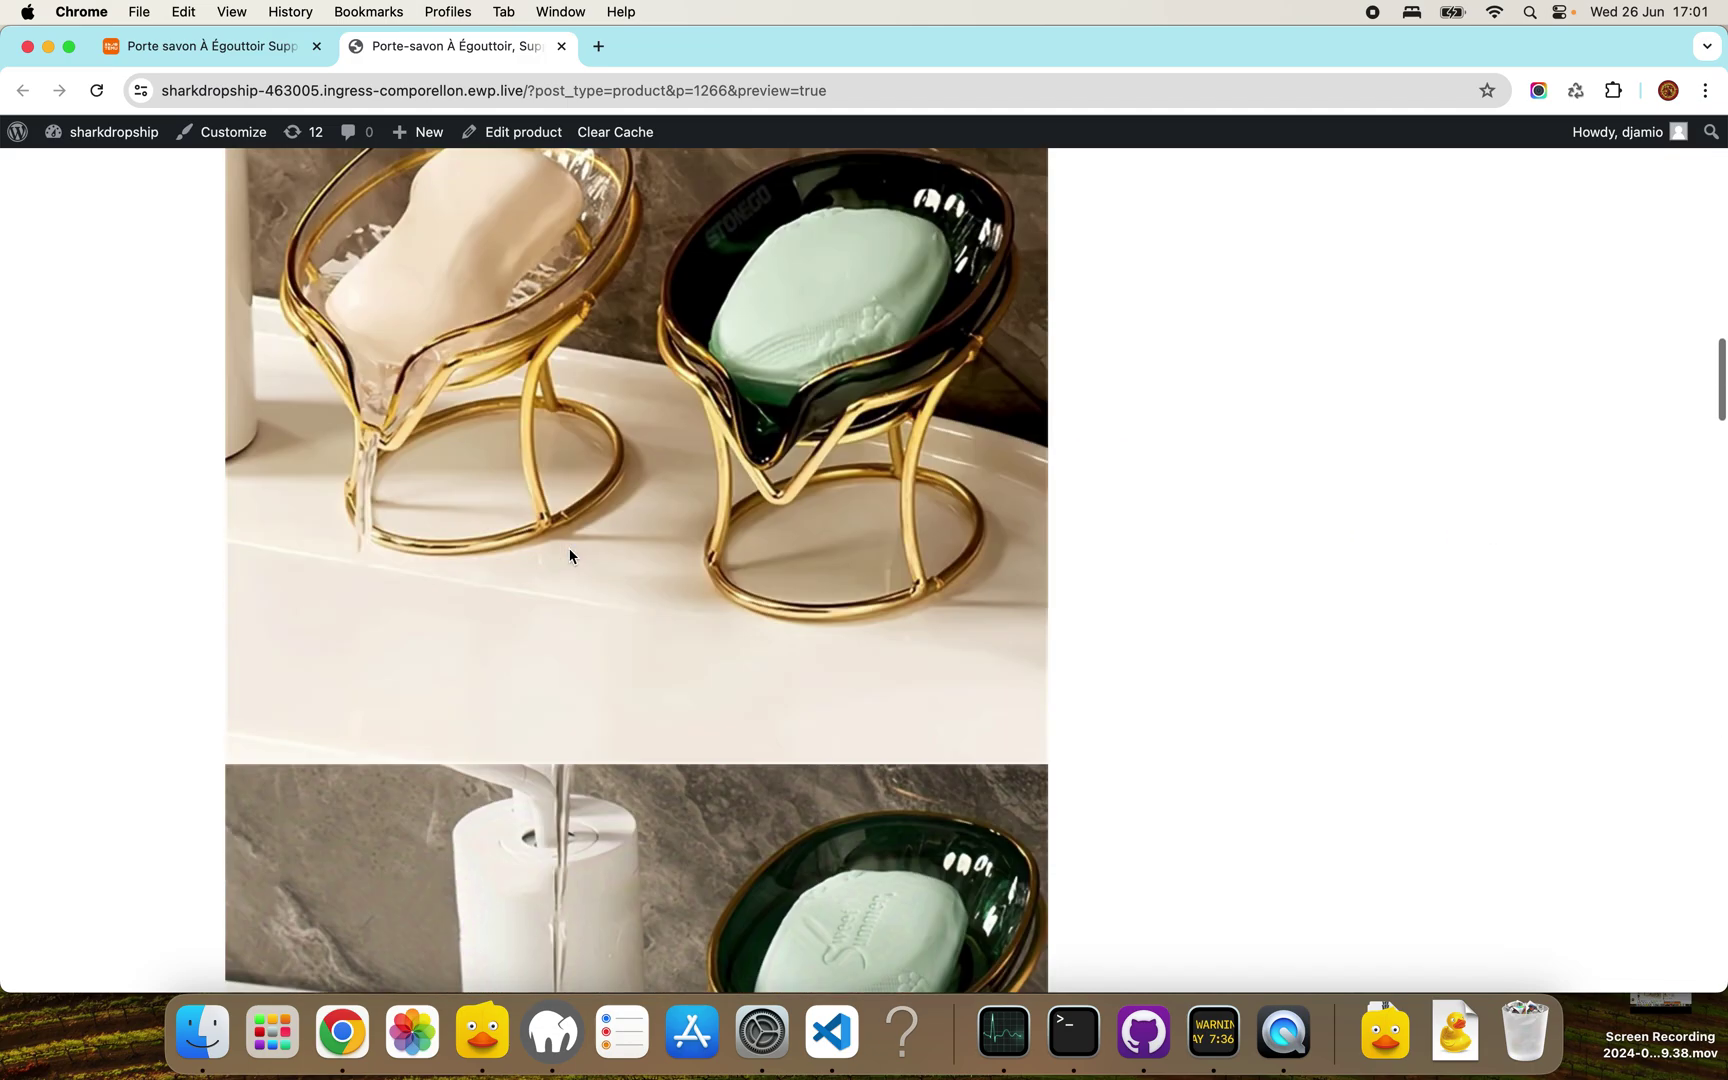
{"action": "scroll", "coordinate": [540, 530], "scroll_direction": "up", "scroll_amount": 10}
{"action": "left_click", "coordinate": [450, 505]}
{"action": "scroll", "coordinate": [567, 660], "scroll_direction": "down", "scroll_amount": 1}
{"action": "scroll", "coordinate": [567, 660], "scroll_direction": "down", "scroll_amount": 2}
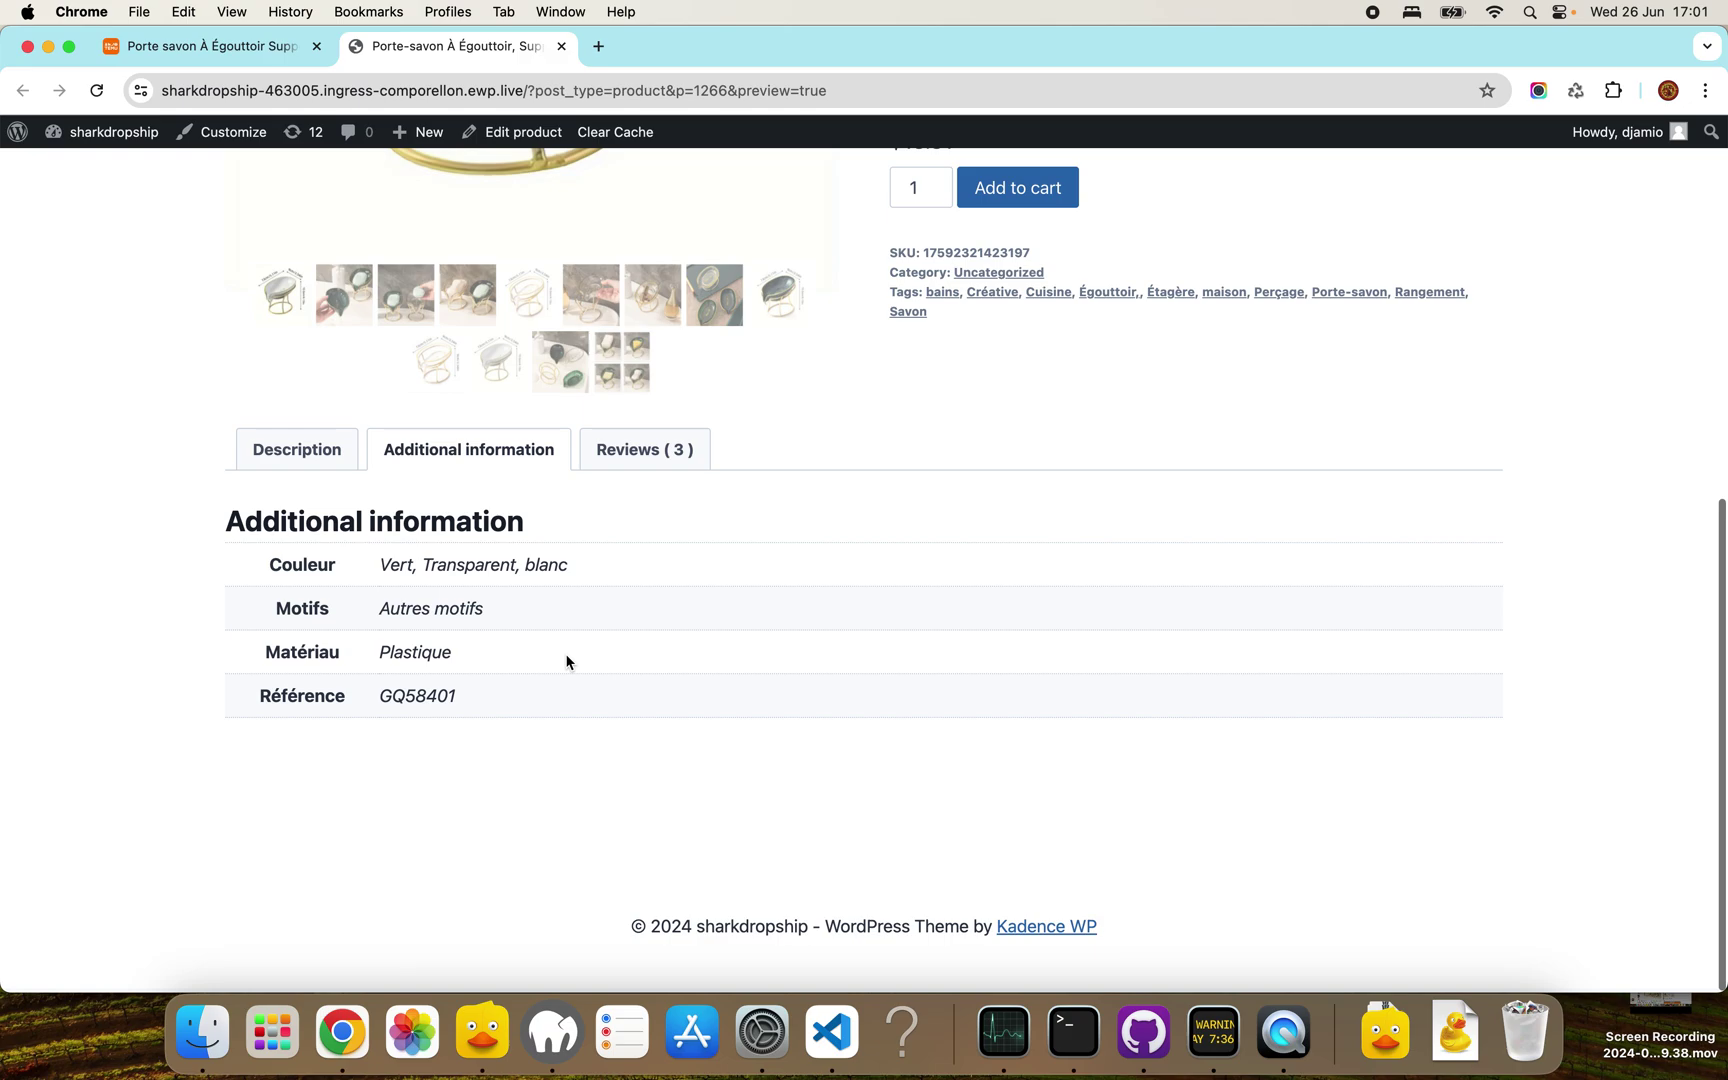
{"action": "scroll", "coordinate": [567, 660], "scroll_direction": "up", "scroll_amount": 15}
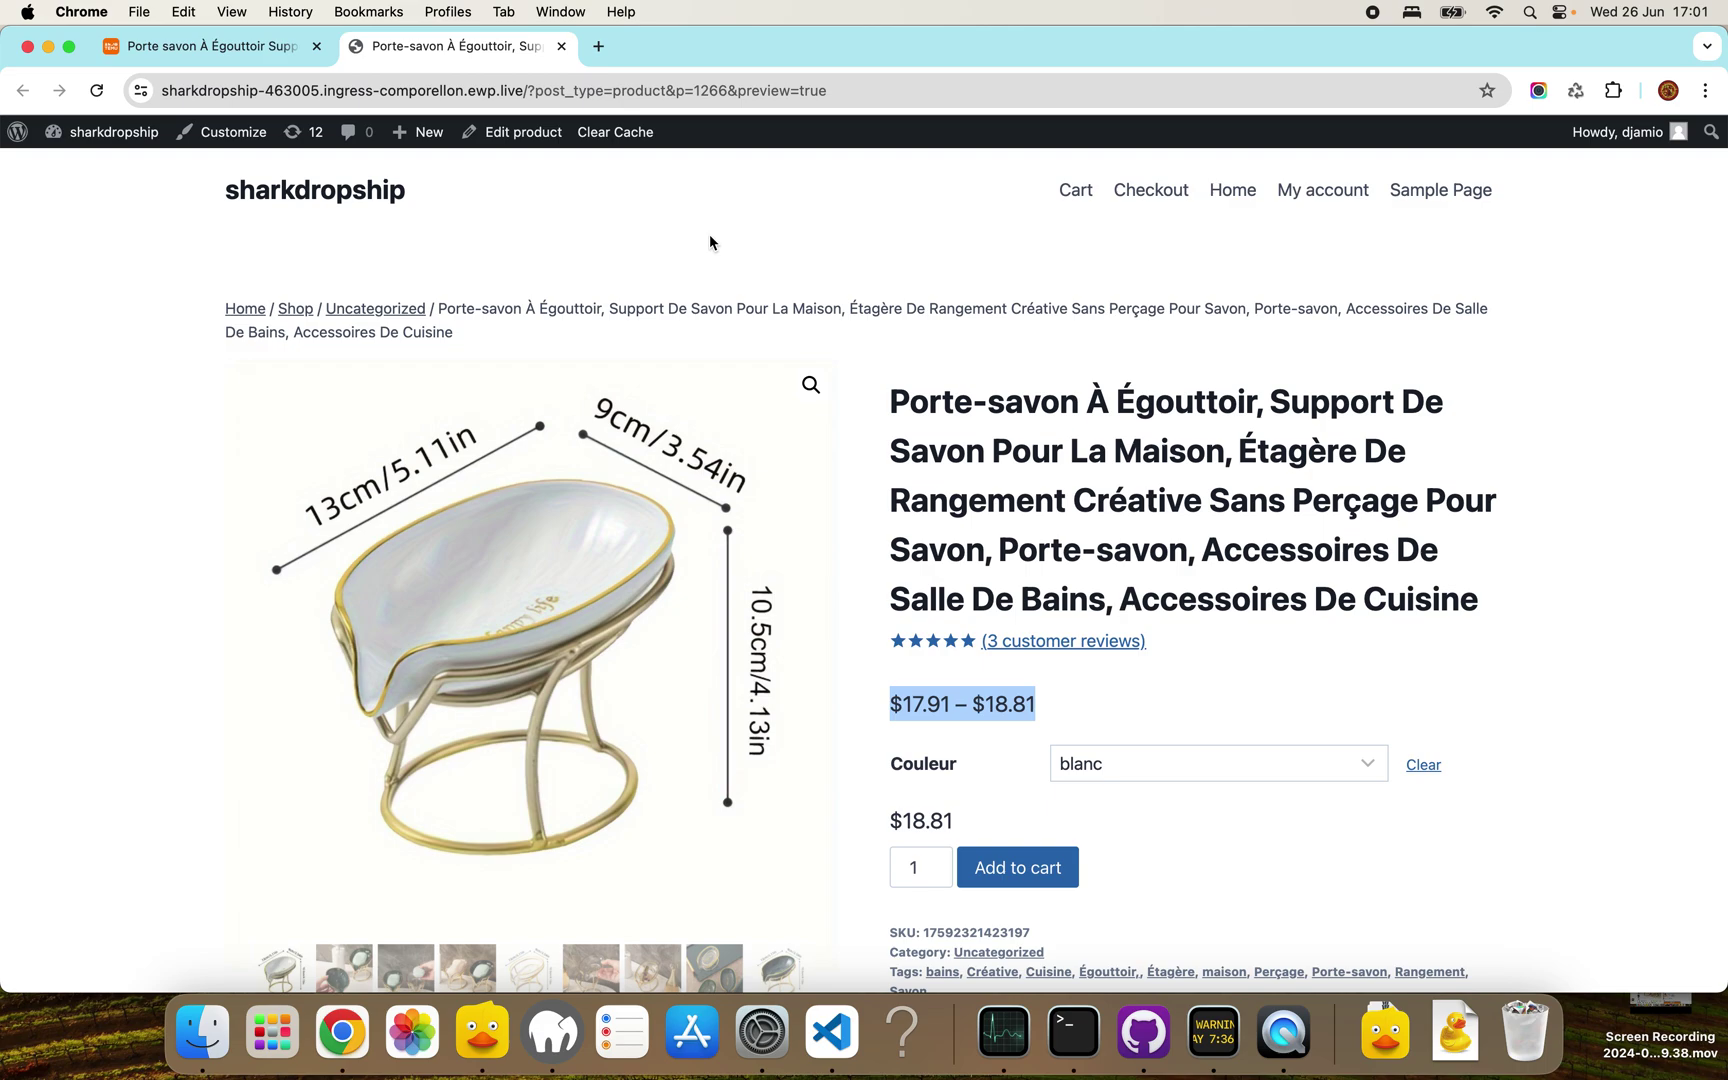
Step: Open the $17.98 10pcs adjustable shoe rack from Temu recommendations and reload its page
{"action": "left_click", "coordinate": [218, 46]}
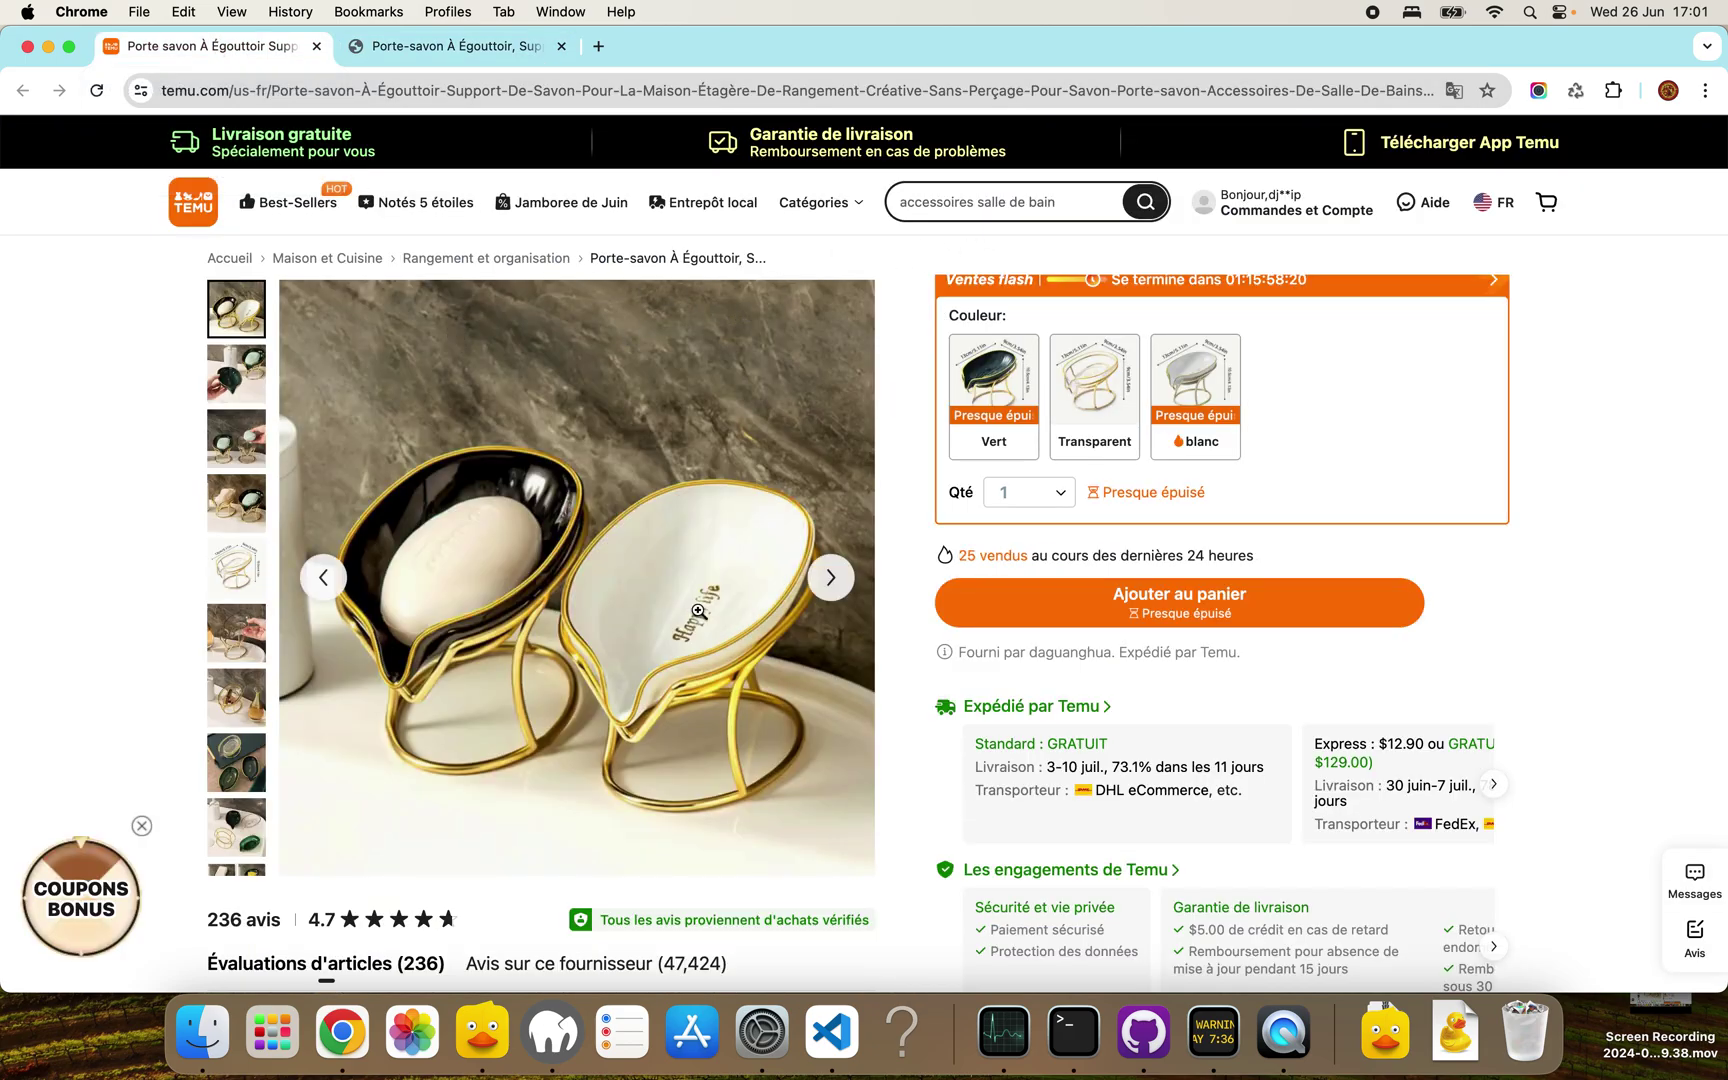
{"action": "scroll", "coordinate": [697, 608], "scroll_direction": "down", "scroll_amount": 10}
{"action": "scroll", "coordinate": [700, 618], "scroll_direction": "down", "scroll_amount": 15}
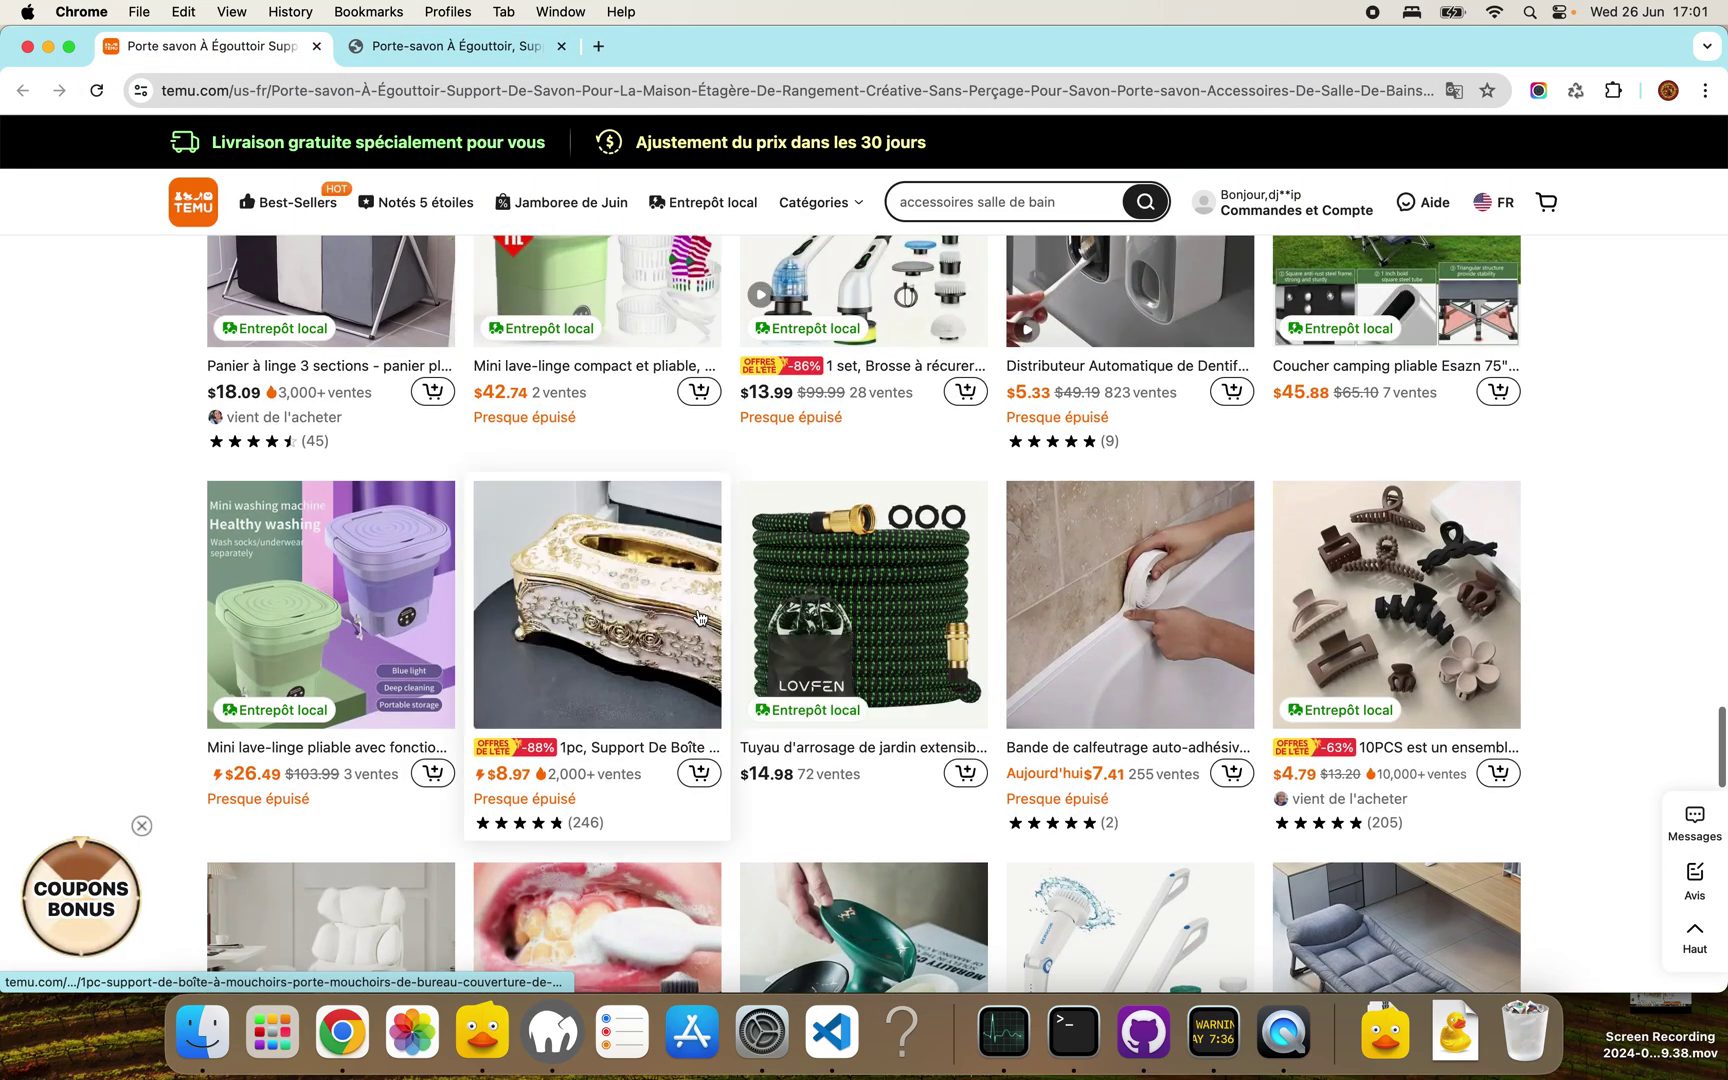
{"action": "scroll", "coordinate": [1277, 586], "scroll_direction": "down", "scroll_amount": 3}
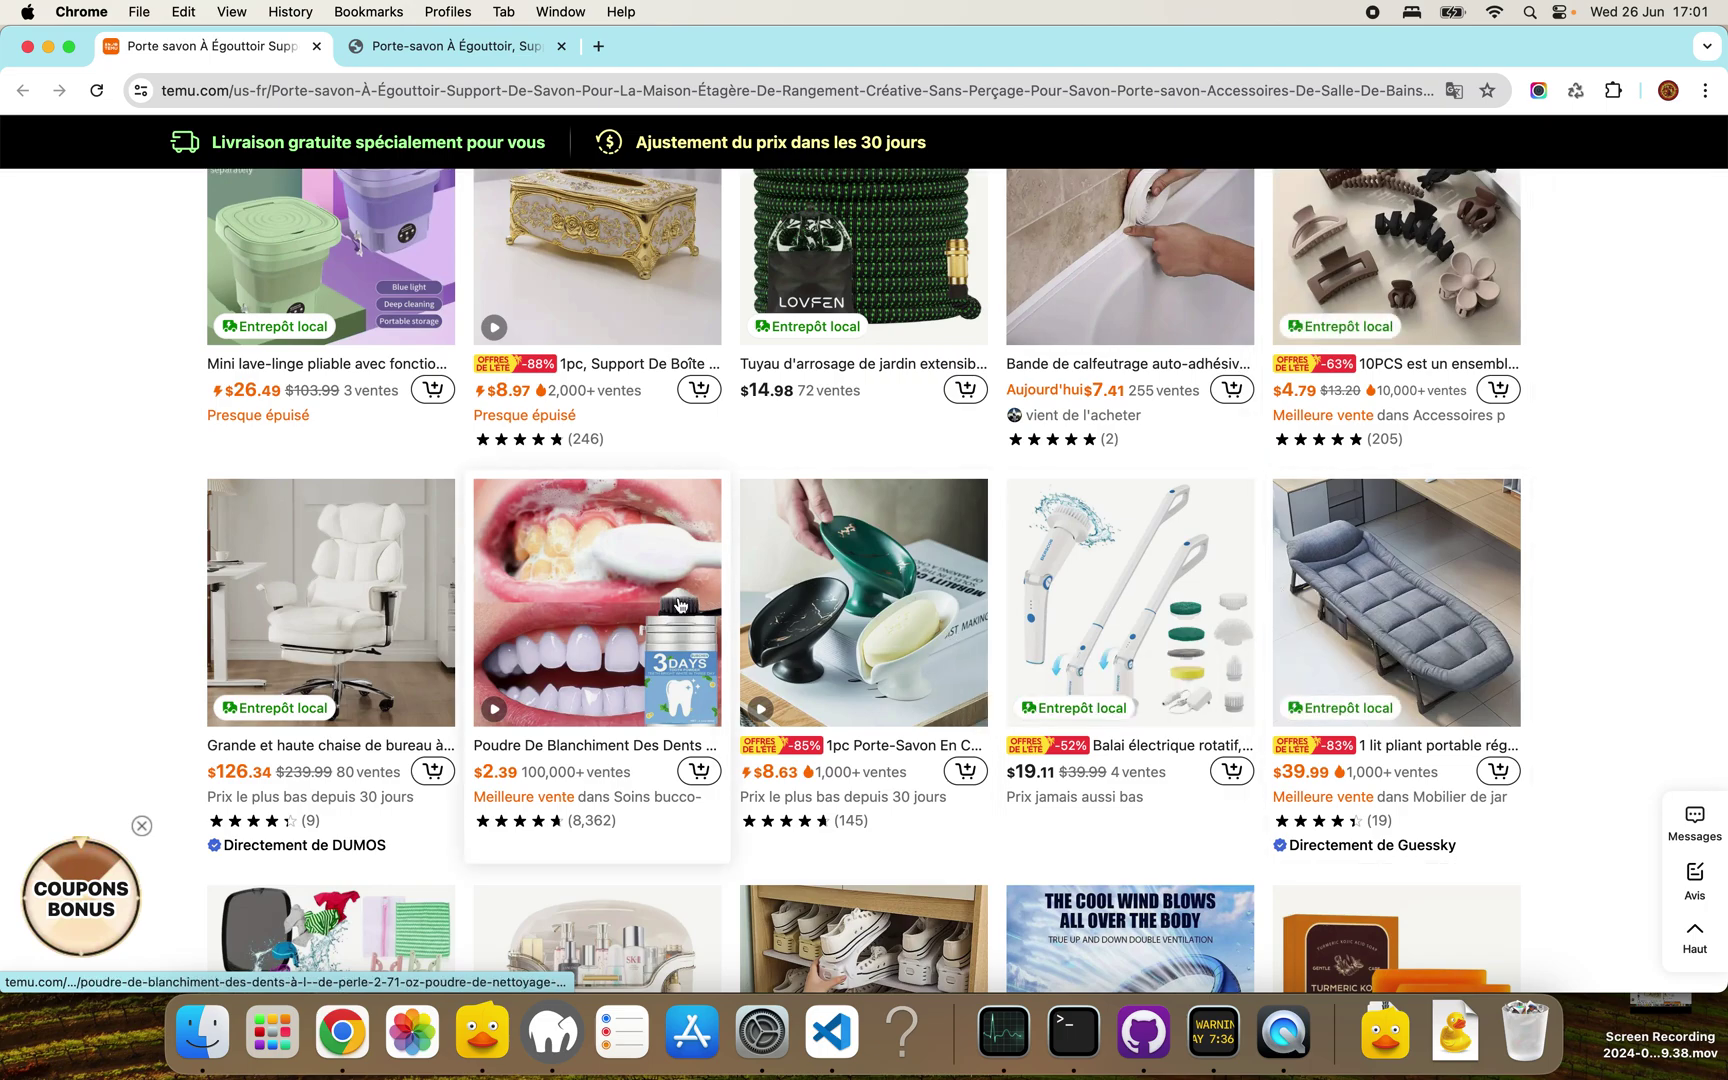
{"action": "scroll", "coordinate": [836, 782], "scroll_direction": "down", "scroll_amount": 3}
{"action": "left_click", "coordinate": [836, 782]}
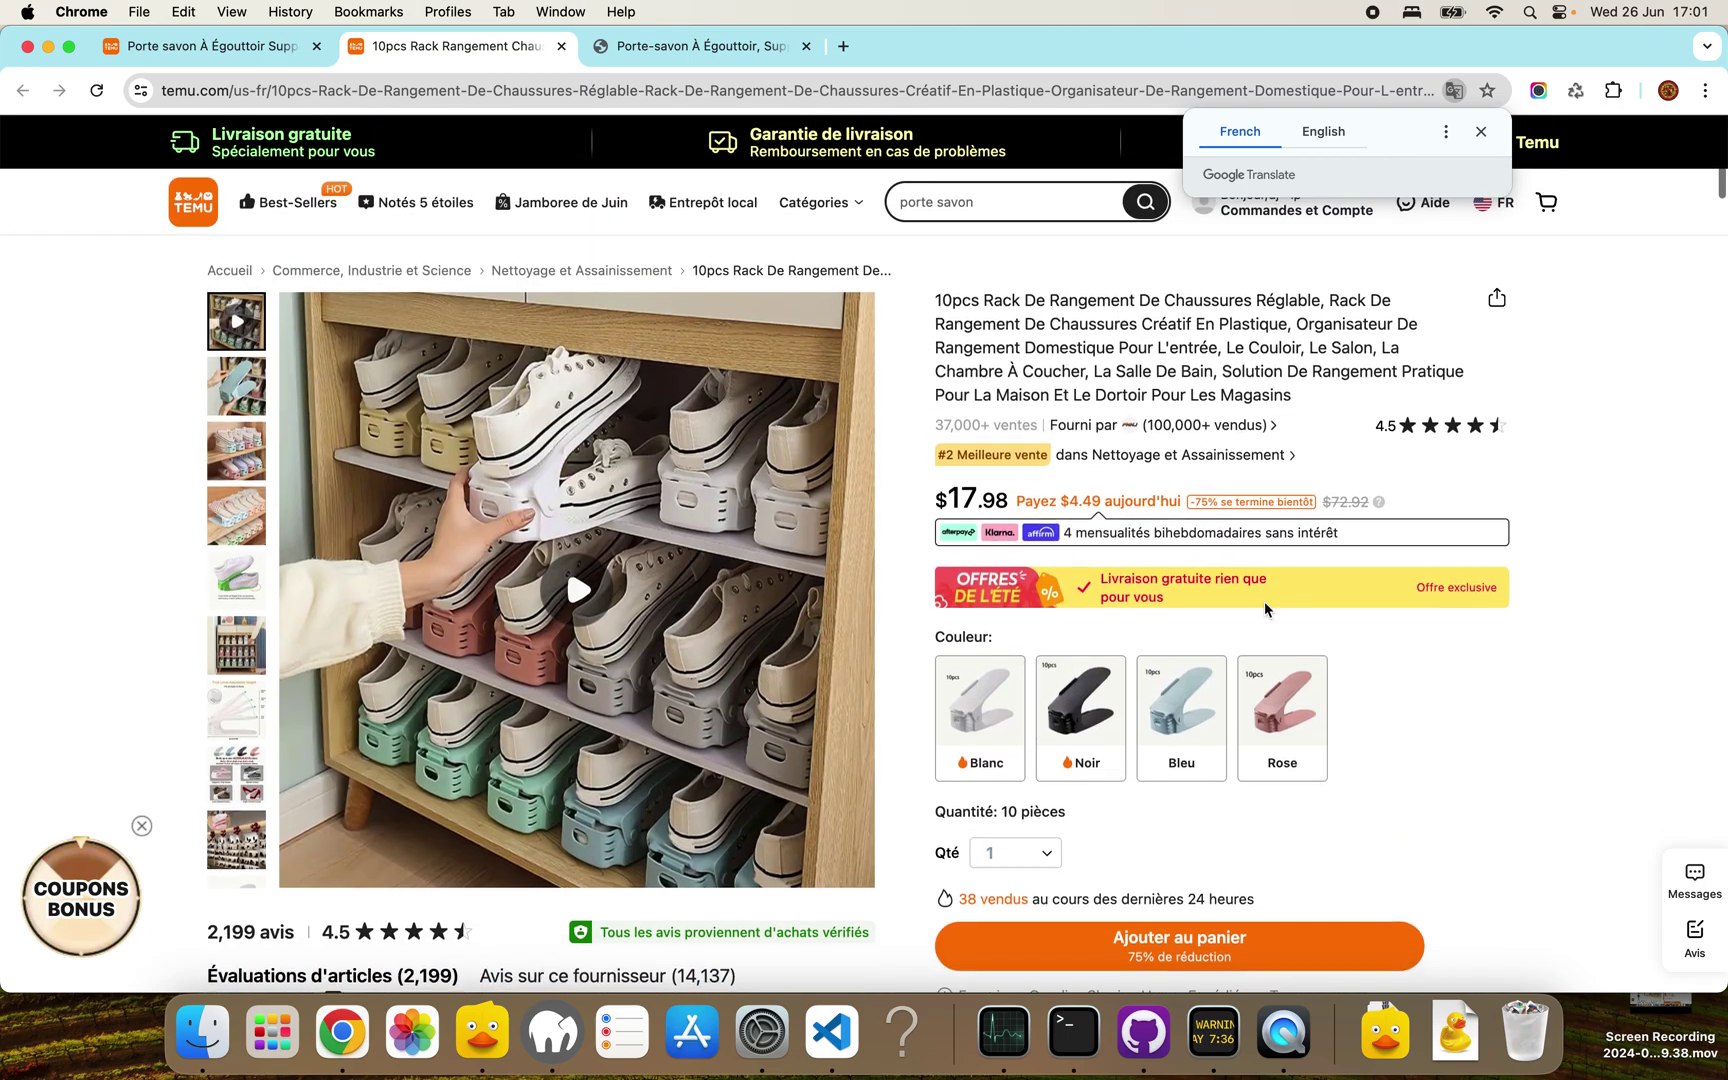
{"action": "left_click", "coordinate": [104, 90]}
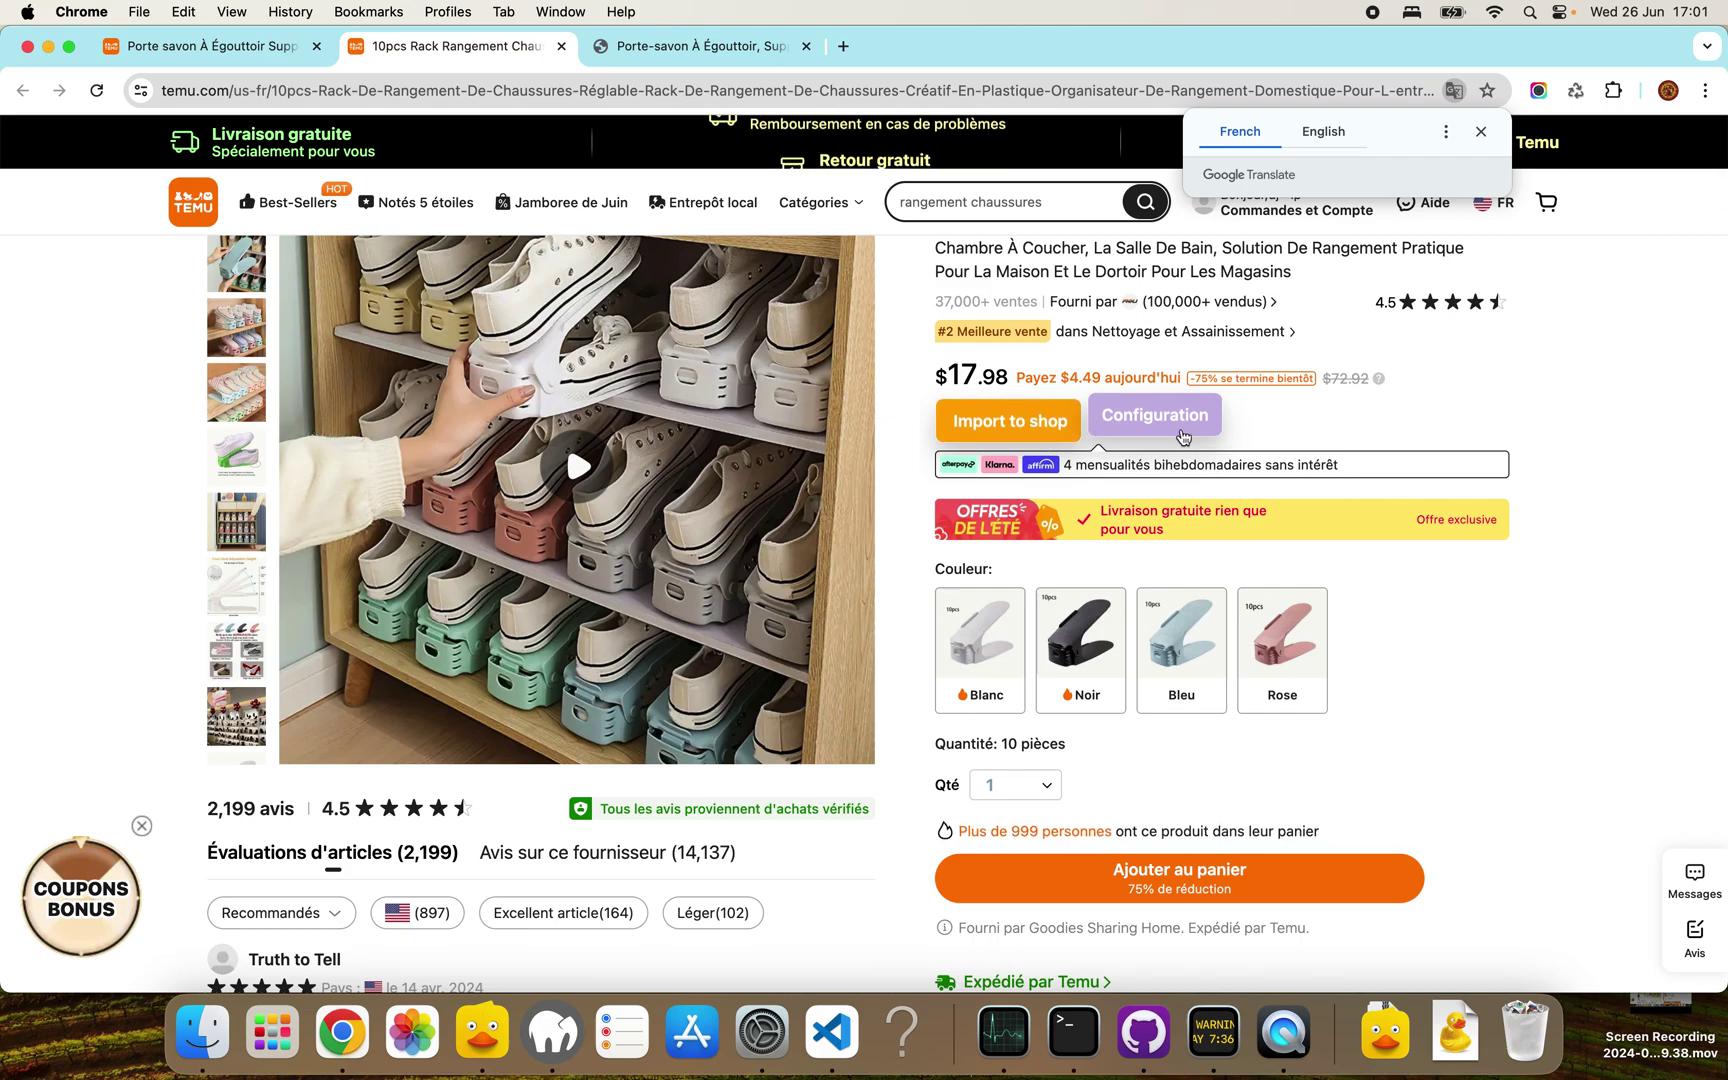
Step: In the shoe rack's import form, tick the anniversary category and enable publishing
{"action": "left_click", "coordinate": [1010, 420]}
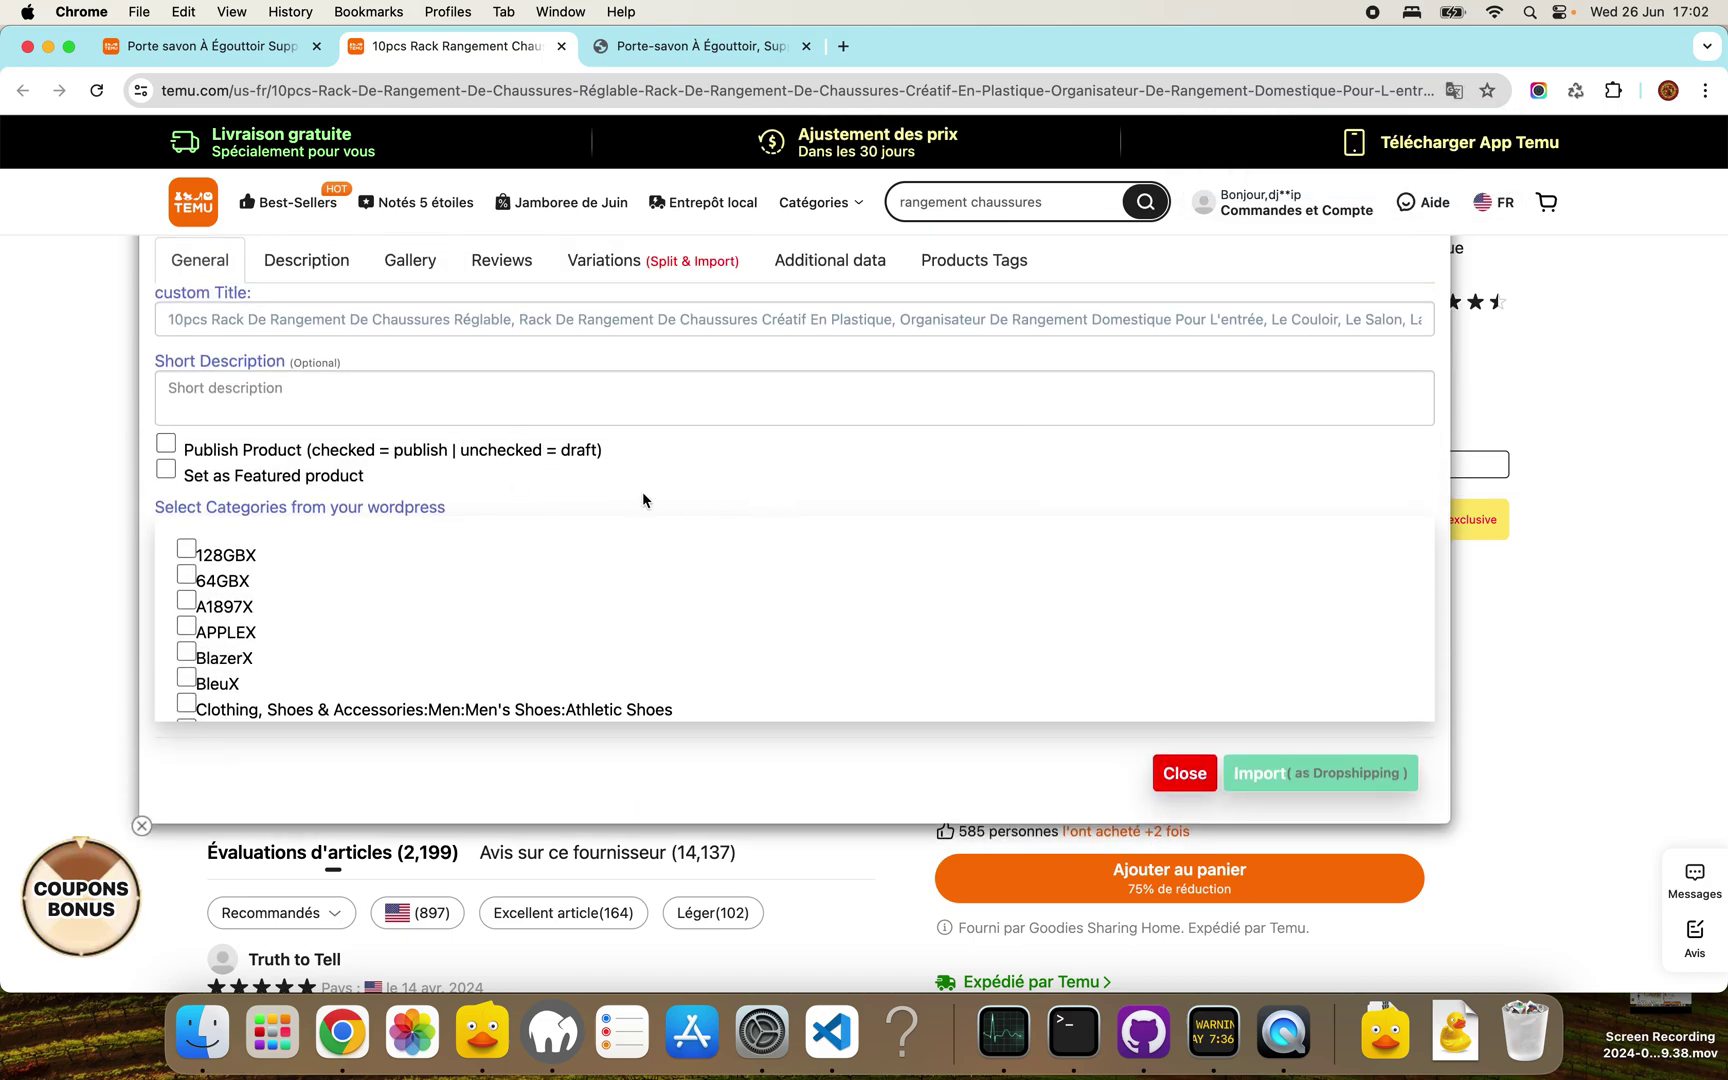
{"action": "scroll", "coordinate": [461, 463], "scroll_direction": "up", "scroll_amount": 2}
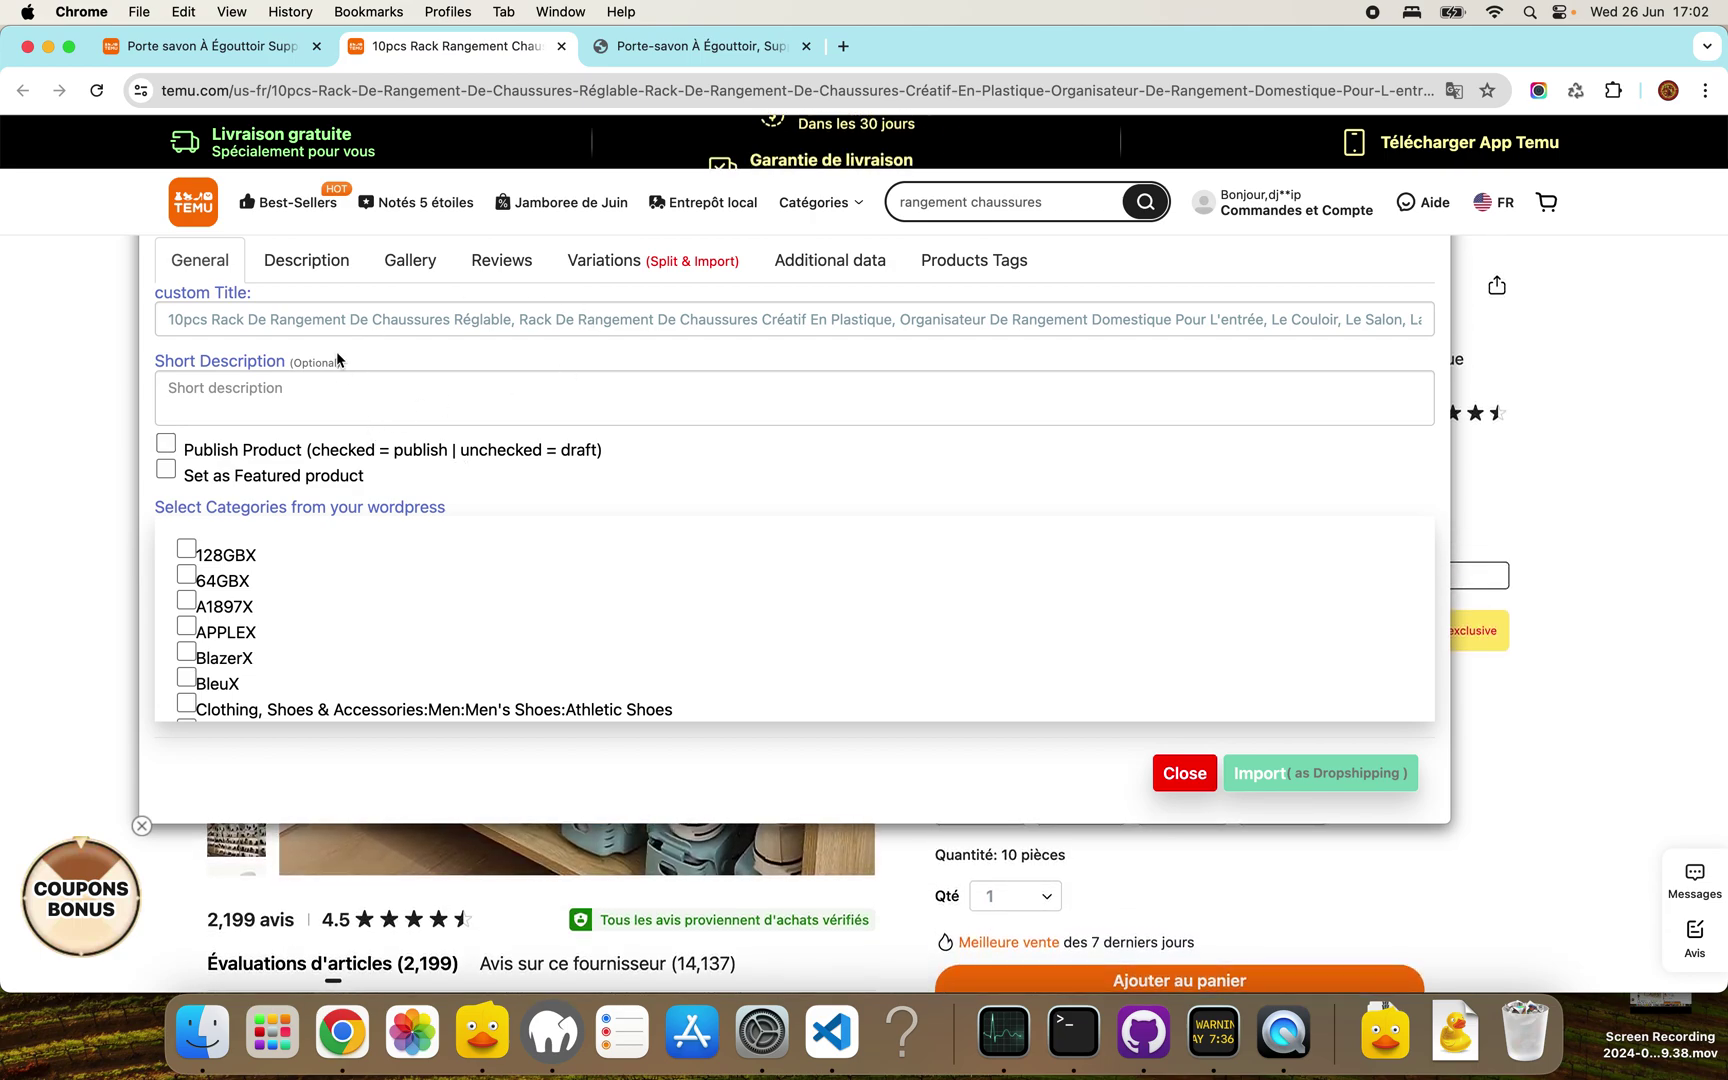
{"action": "triple_click", "coordinate": [239, 320]}
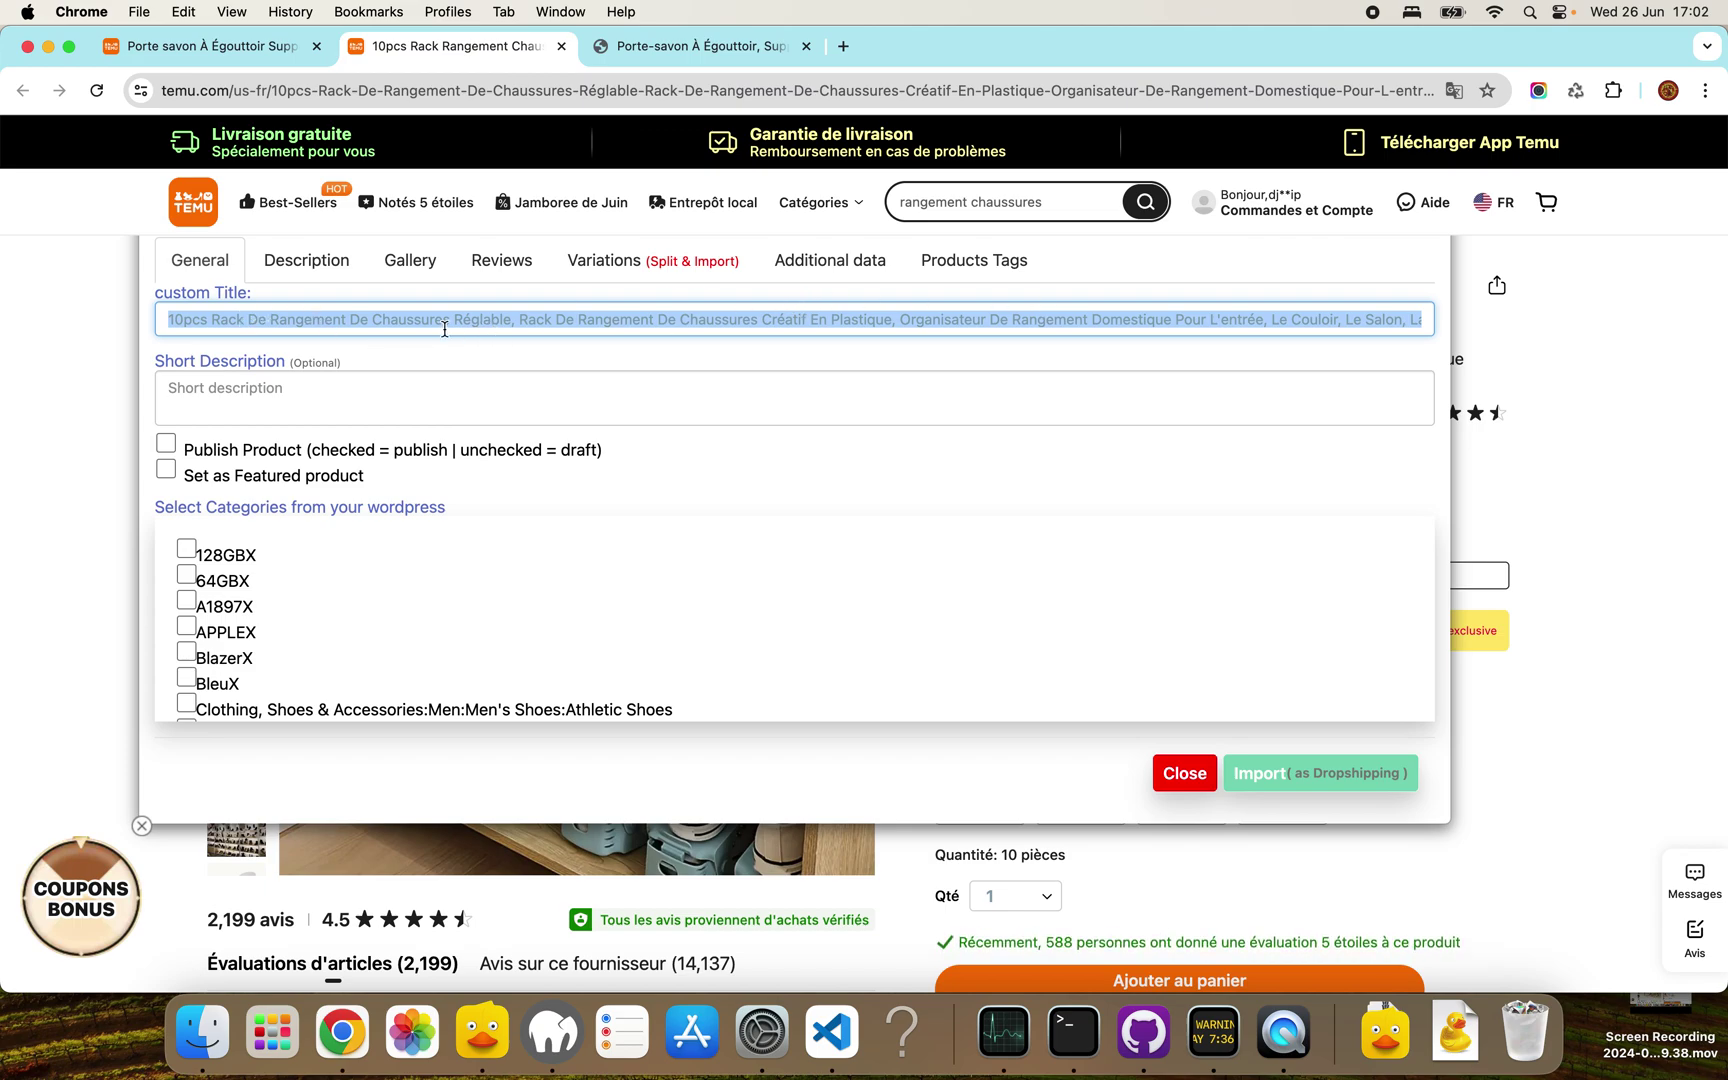
{"action": "scroll", "coordinate": [225, 620], "scroll_direction": "down", "scroll_amount": 3}
{"action": "scroll", "coordinate": [219, 630], "scroll_direction": "down", "scroll_amount": 3}
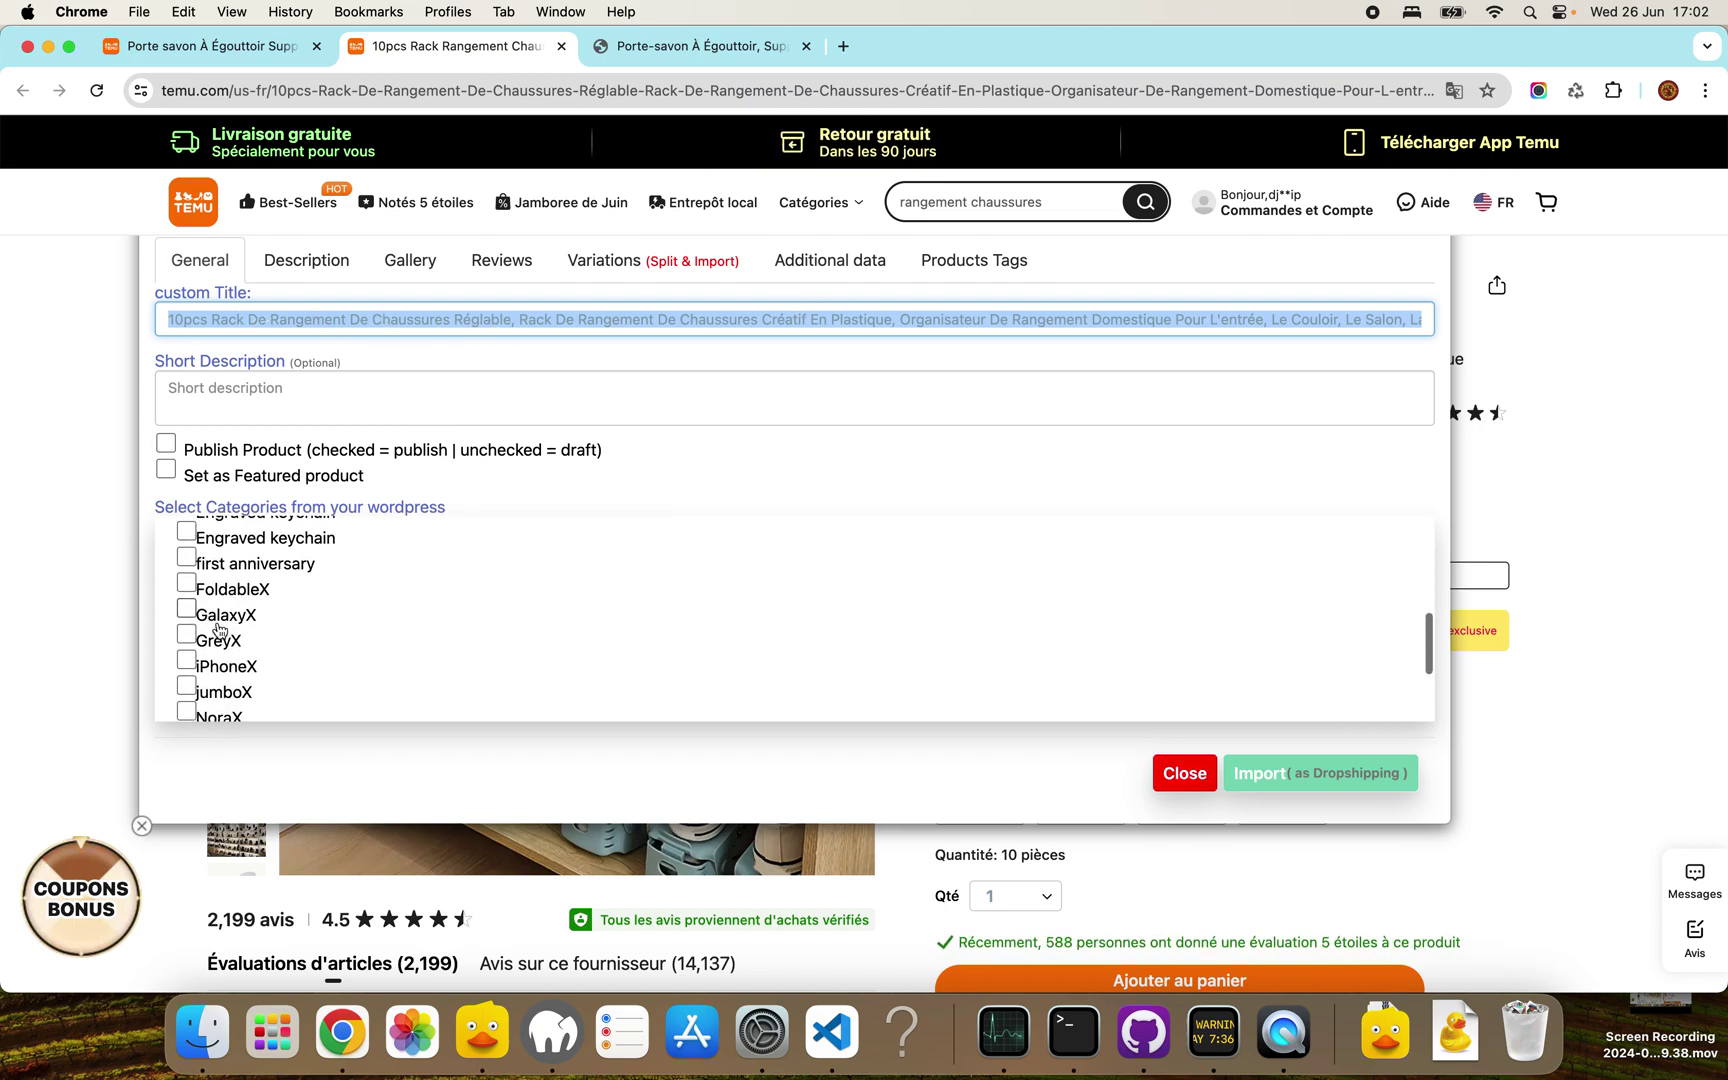
{"action": "left_click", "coordinate": [241, 570]}
{"action": "scroll", "coordinate": [243, 577], "scroll_direction": "up", "scroll_amount": 2}
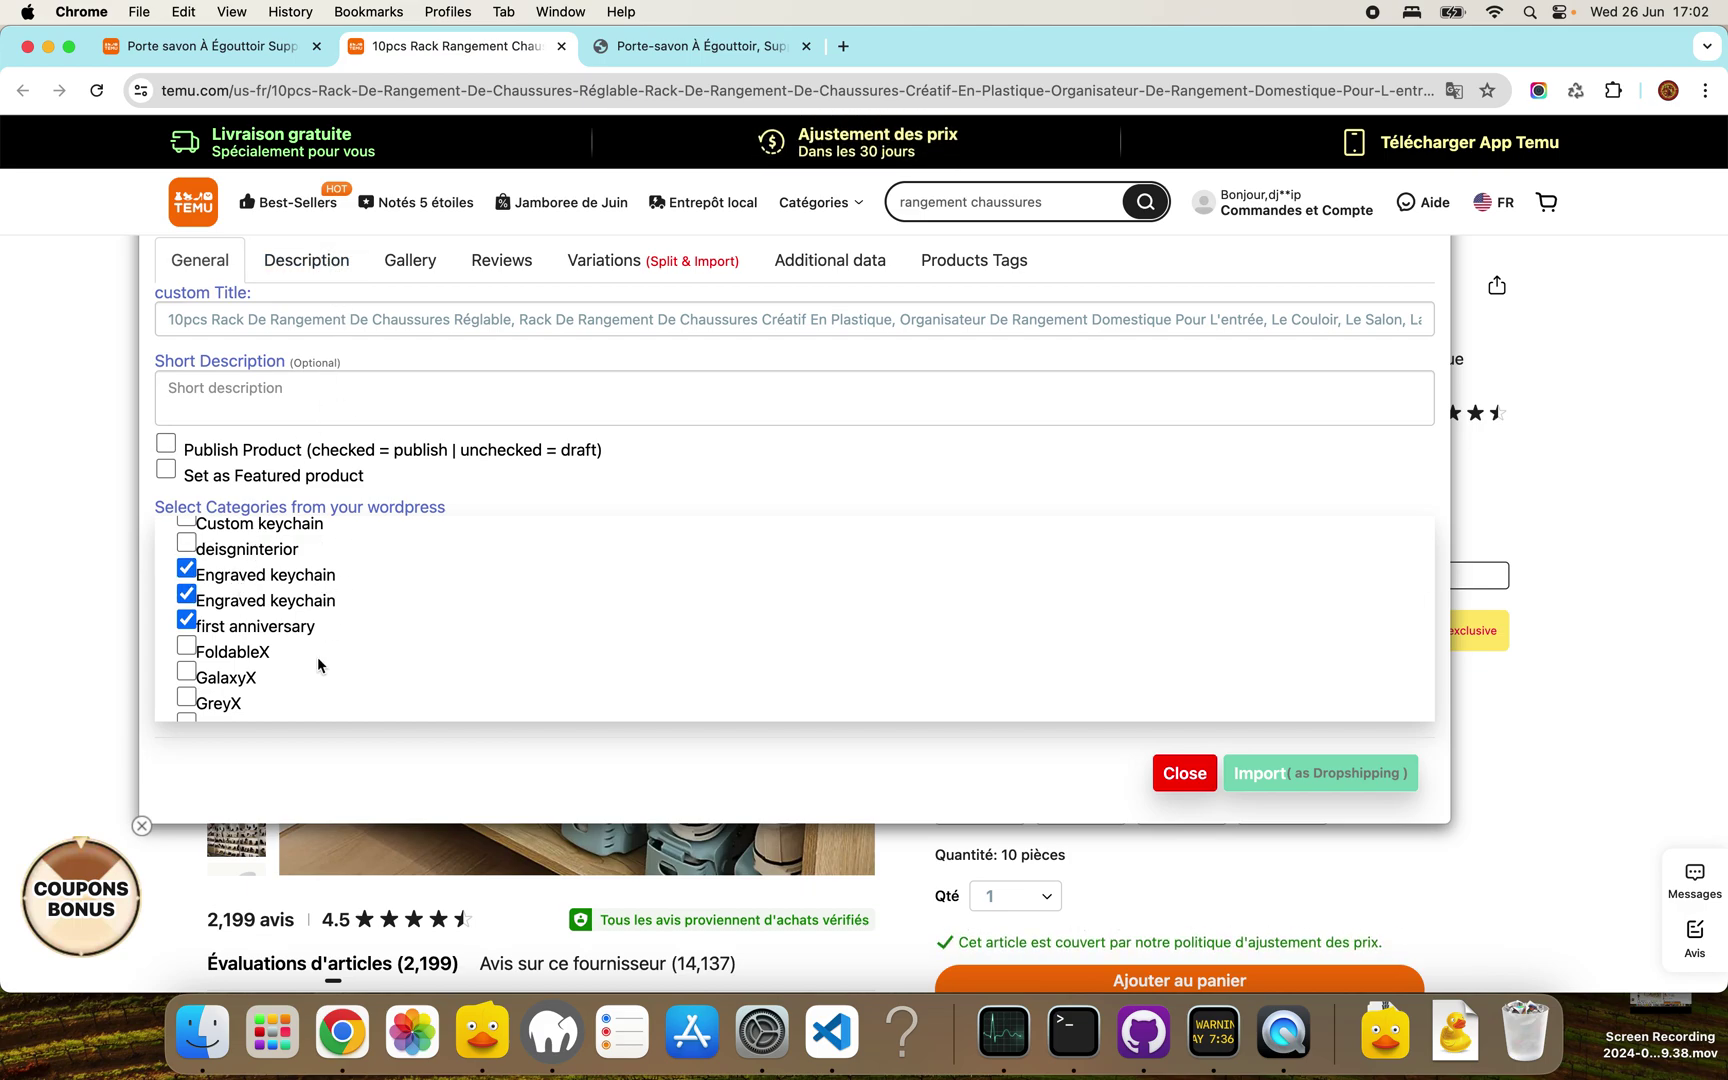
{"action": "scroll", "coordinate": [320, 663], "scroll_direction": "up", "scroll_amount": 5}
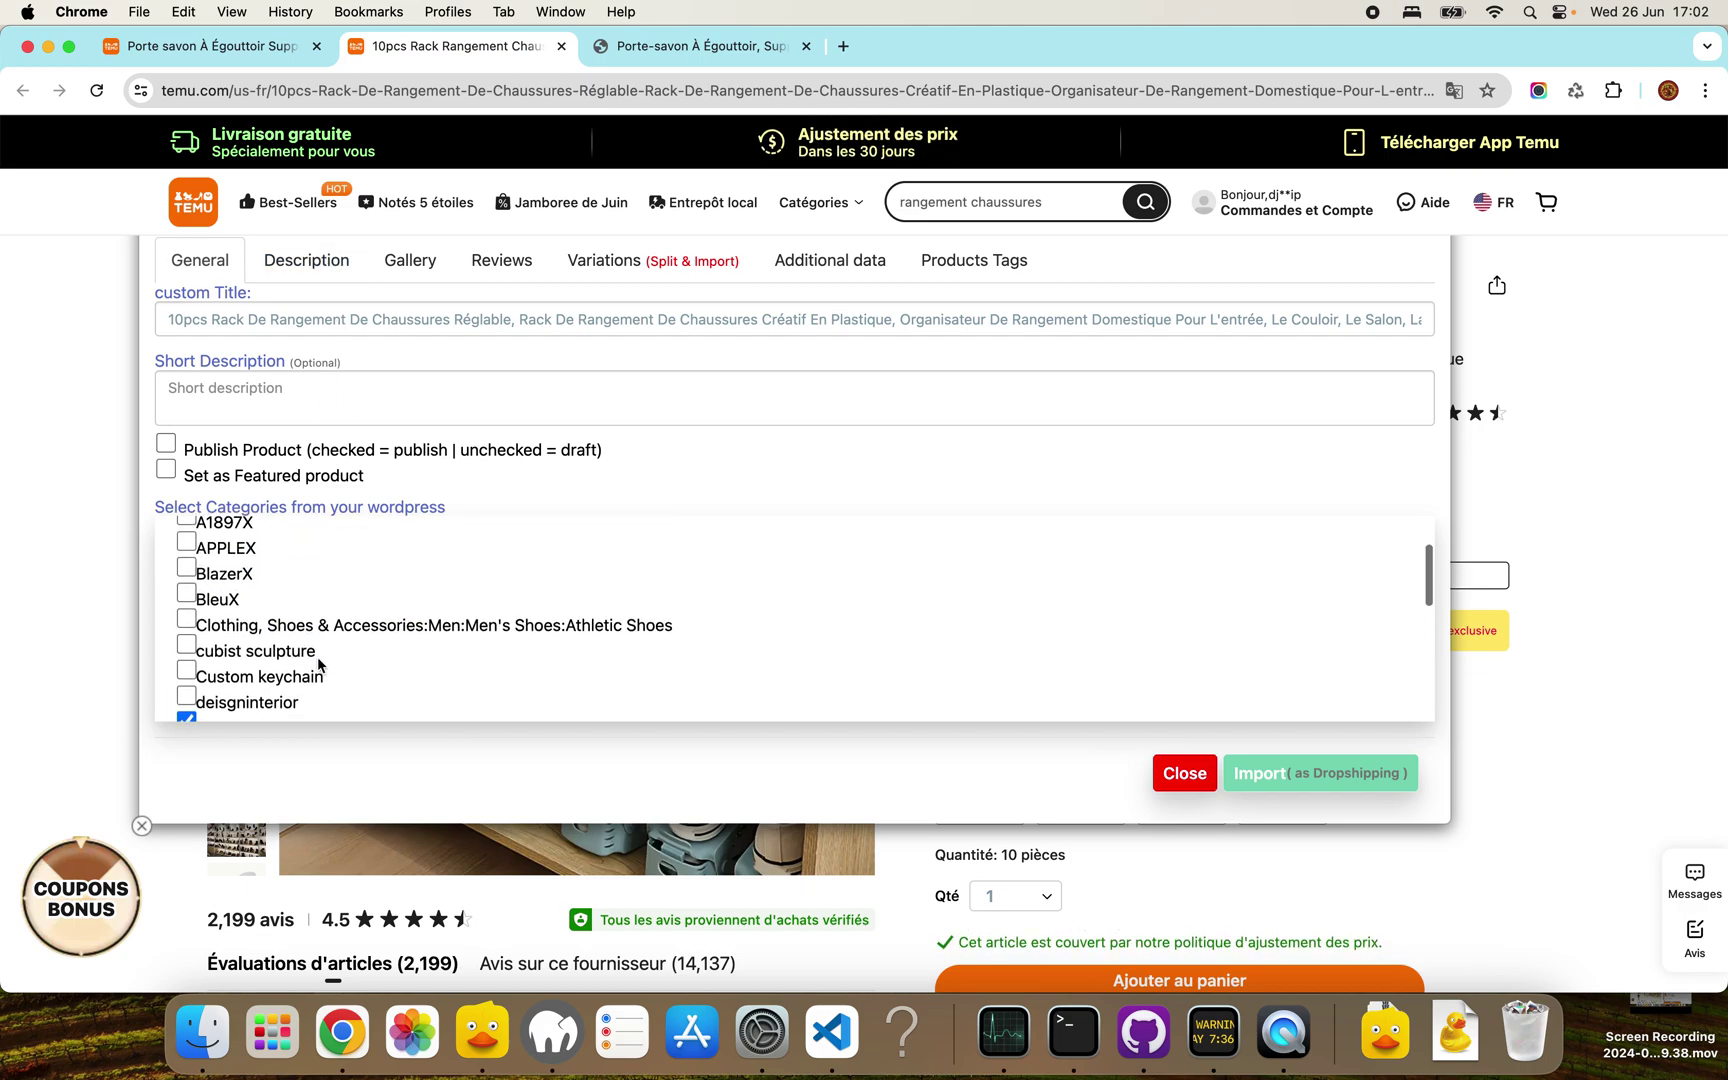
{"action": "left_click", "coordinate": [279, 452]}
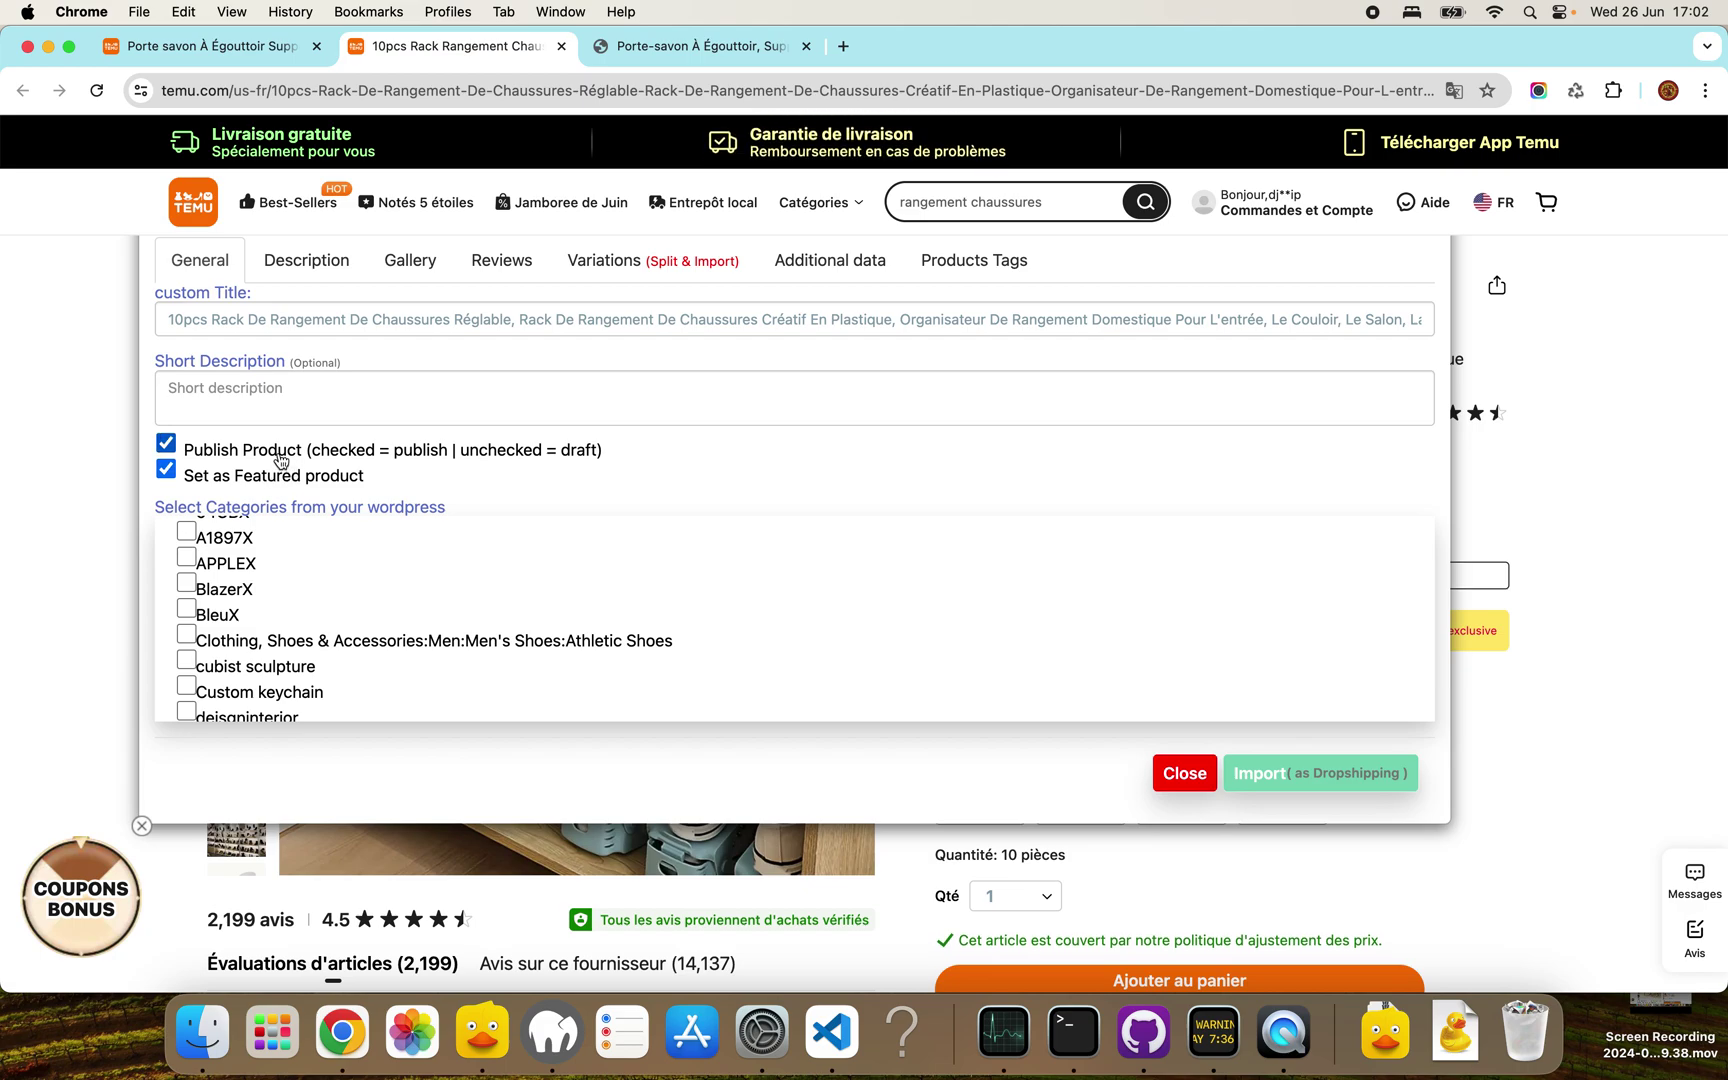
{"action": "left_click", "coordinate": [308, 262]}
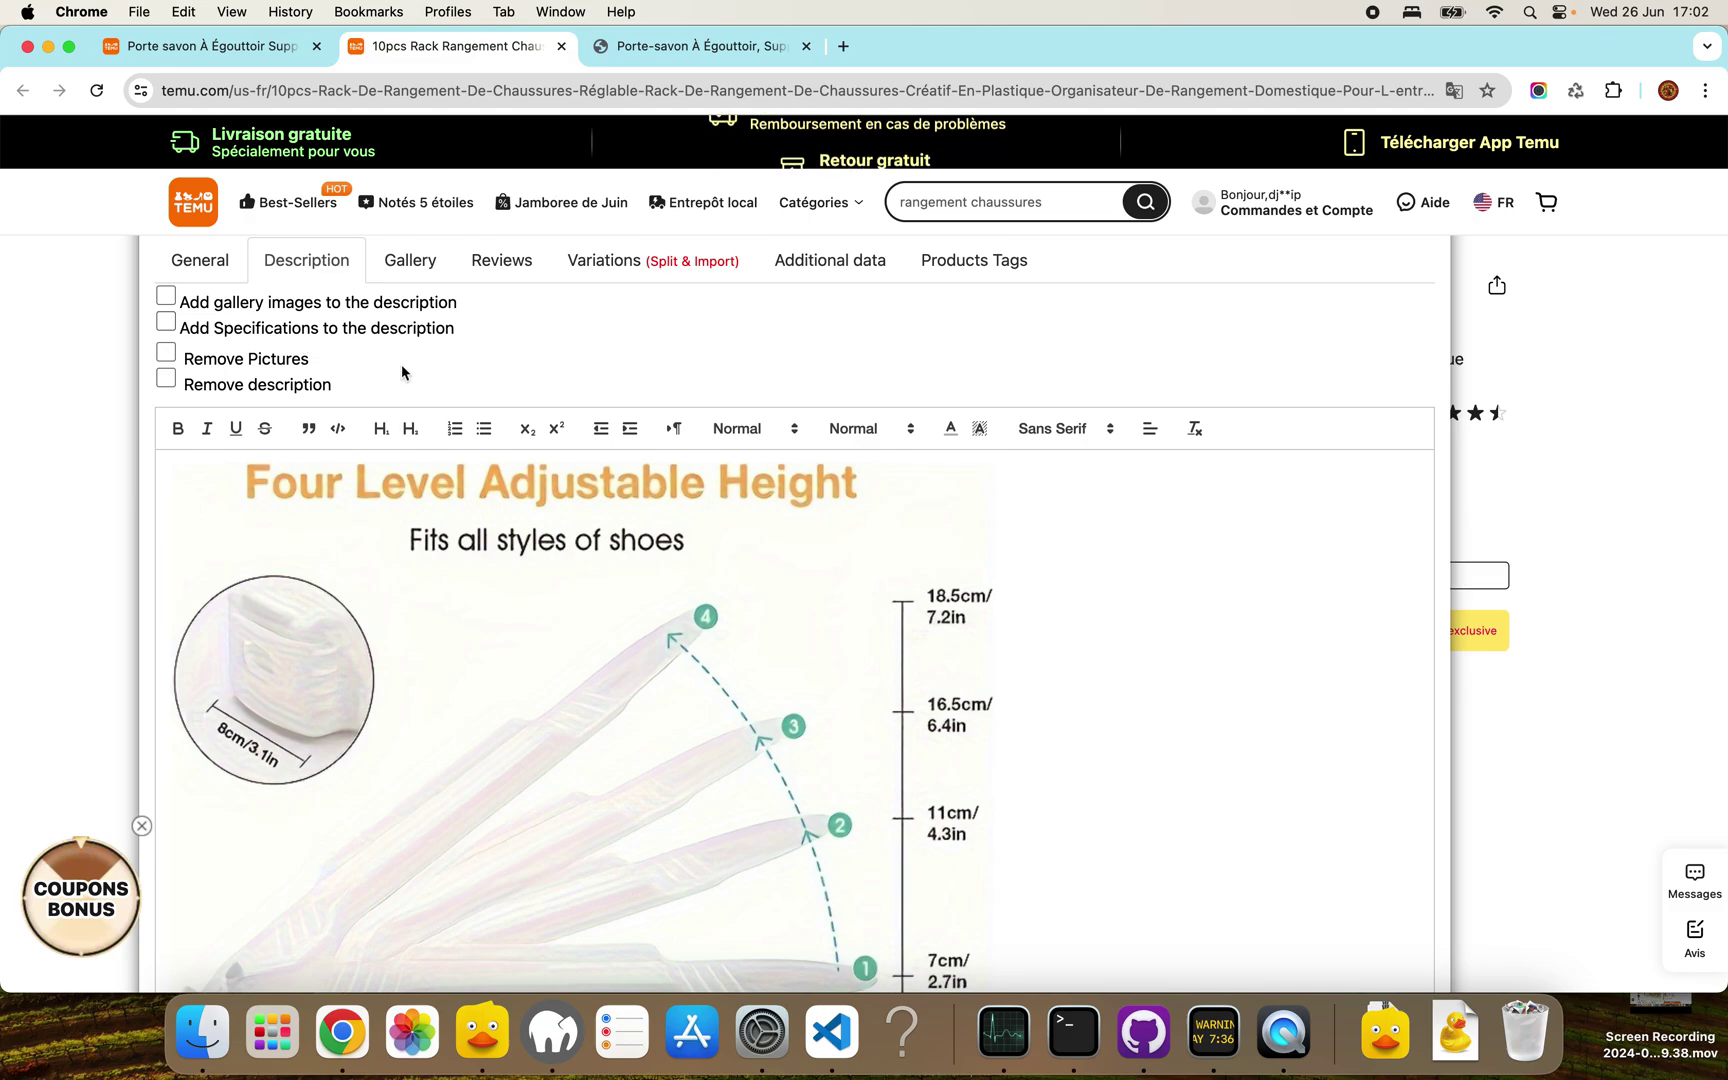
Step: Review the shoe rack images queued for import
{"action": "left_click", "coordinate": [410, 261]}
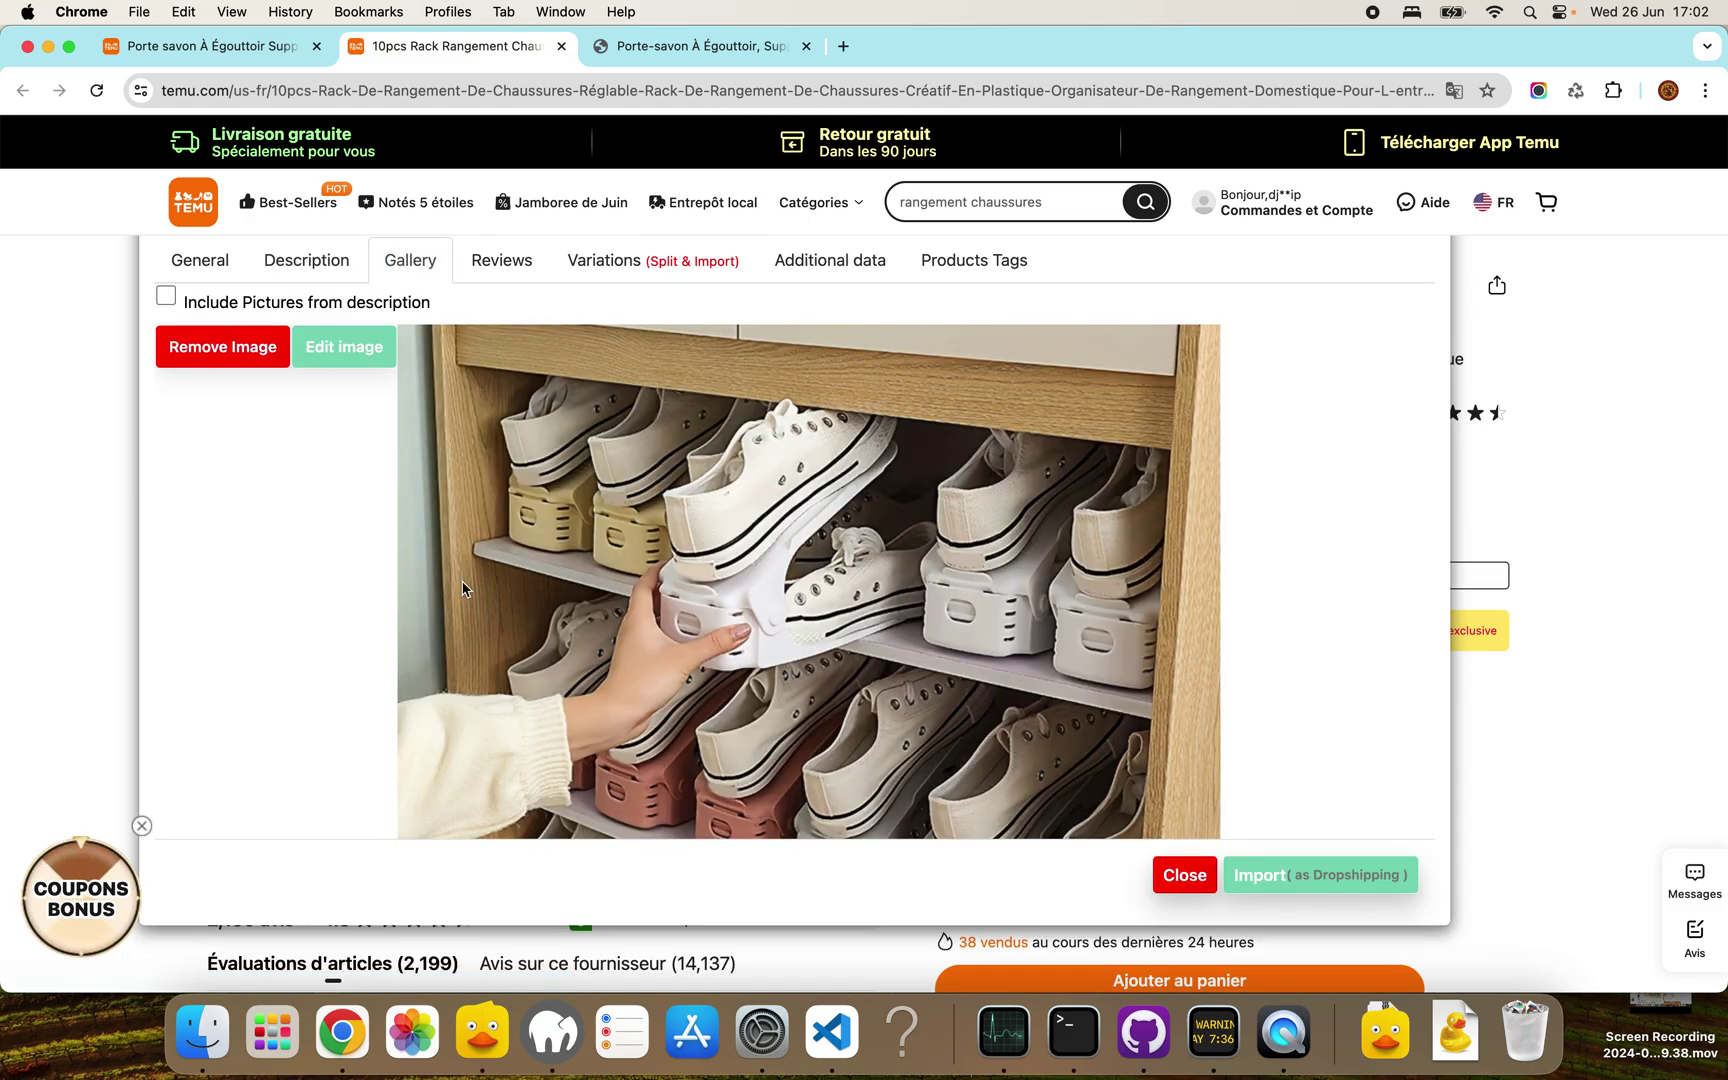
{"action": "scroll", "coordinate": [462, 586], "scroll_direction": "down", "scroll_amount": 10}
{"action": "scroll", "coordinate": [461, 583], "scroll_direction": "up", "scroll_amount": 10}
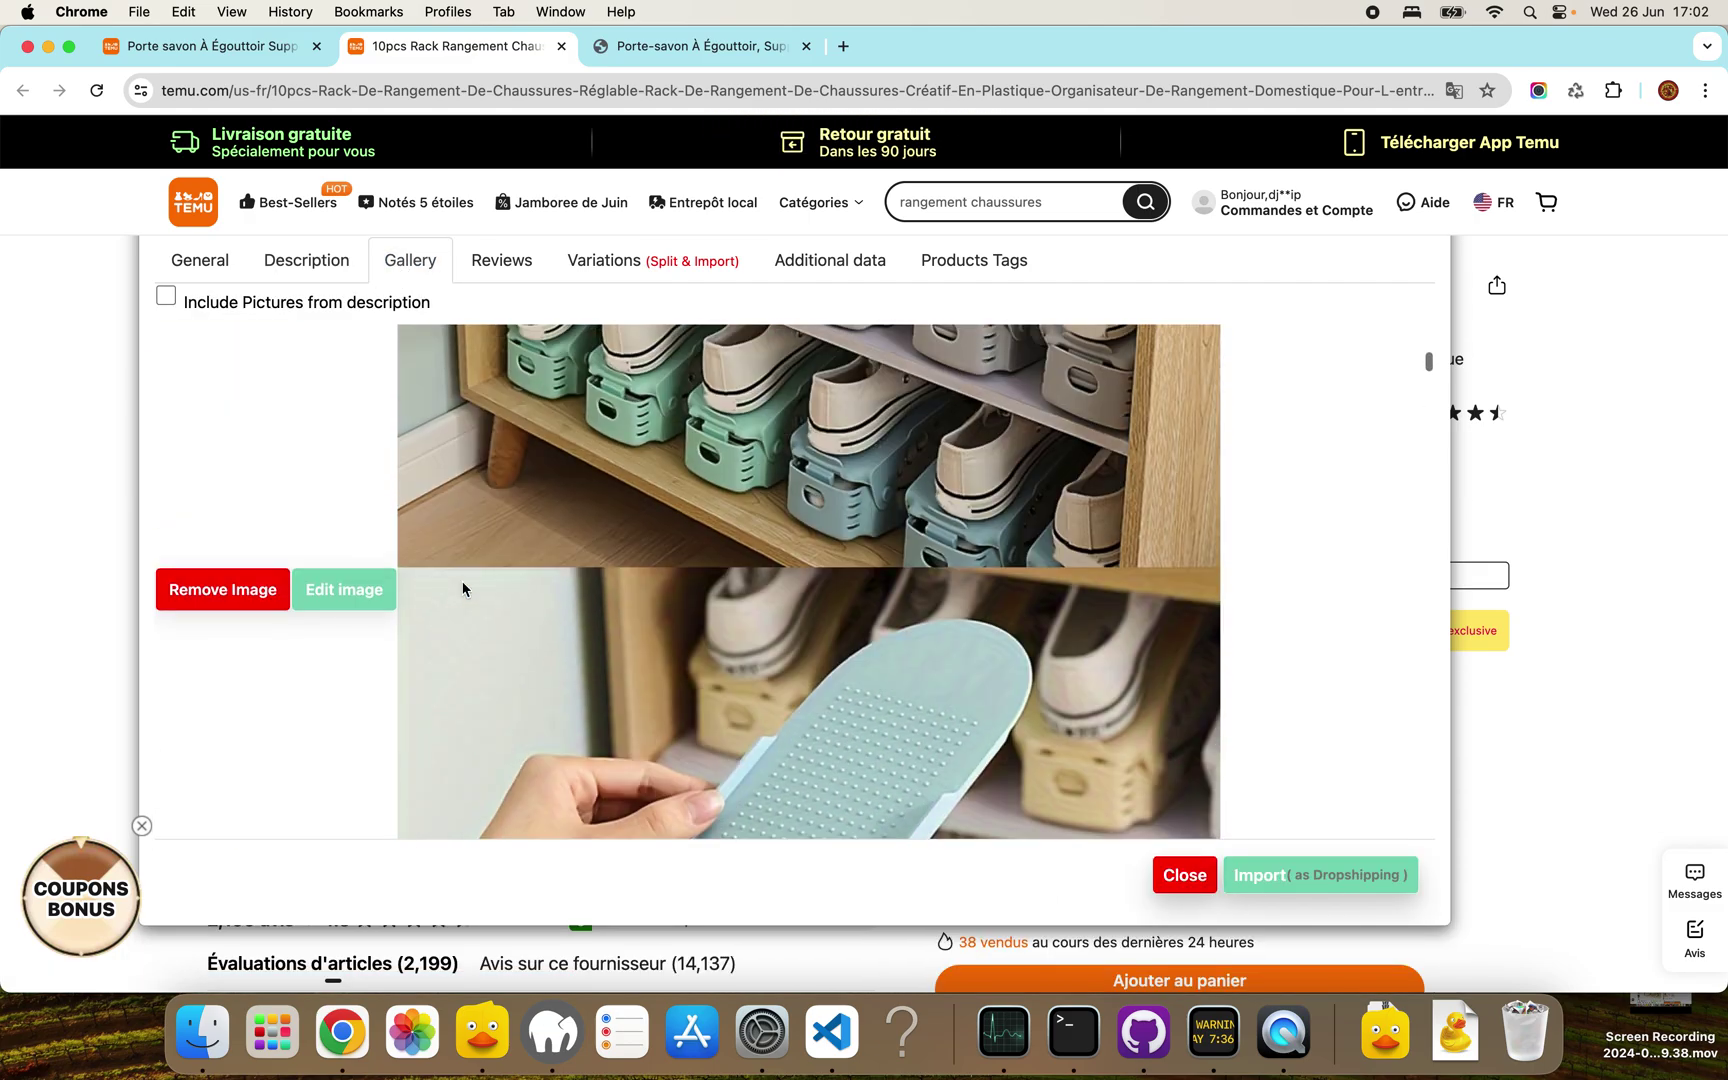
{"action": "scroll", "coordinate": [554, 634], "scroll_direction": "down", "scroll_amount": 2}
{"action": "scroll", "coordinate": [554, 634], "scroll_direction": "down", "scroll_amount": 3}
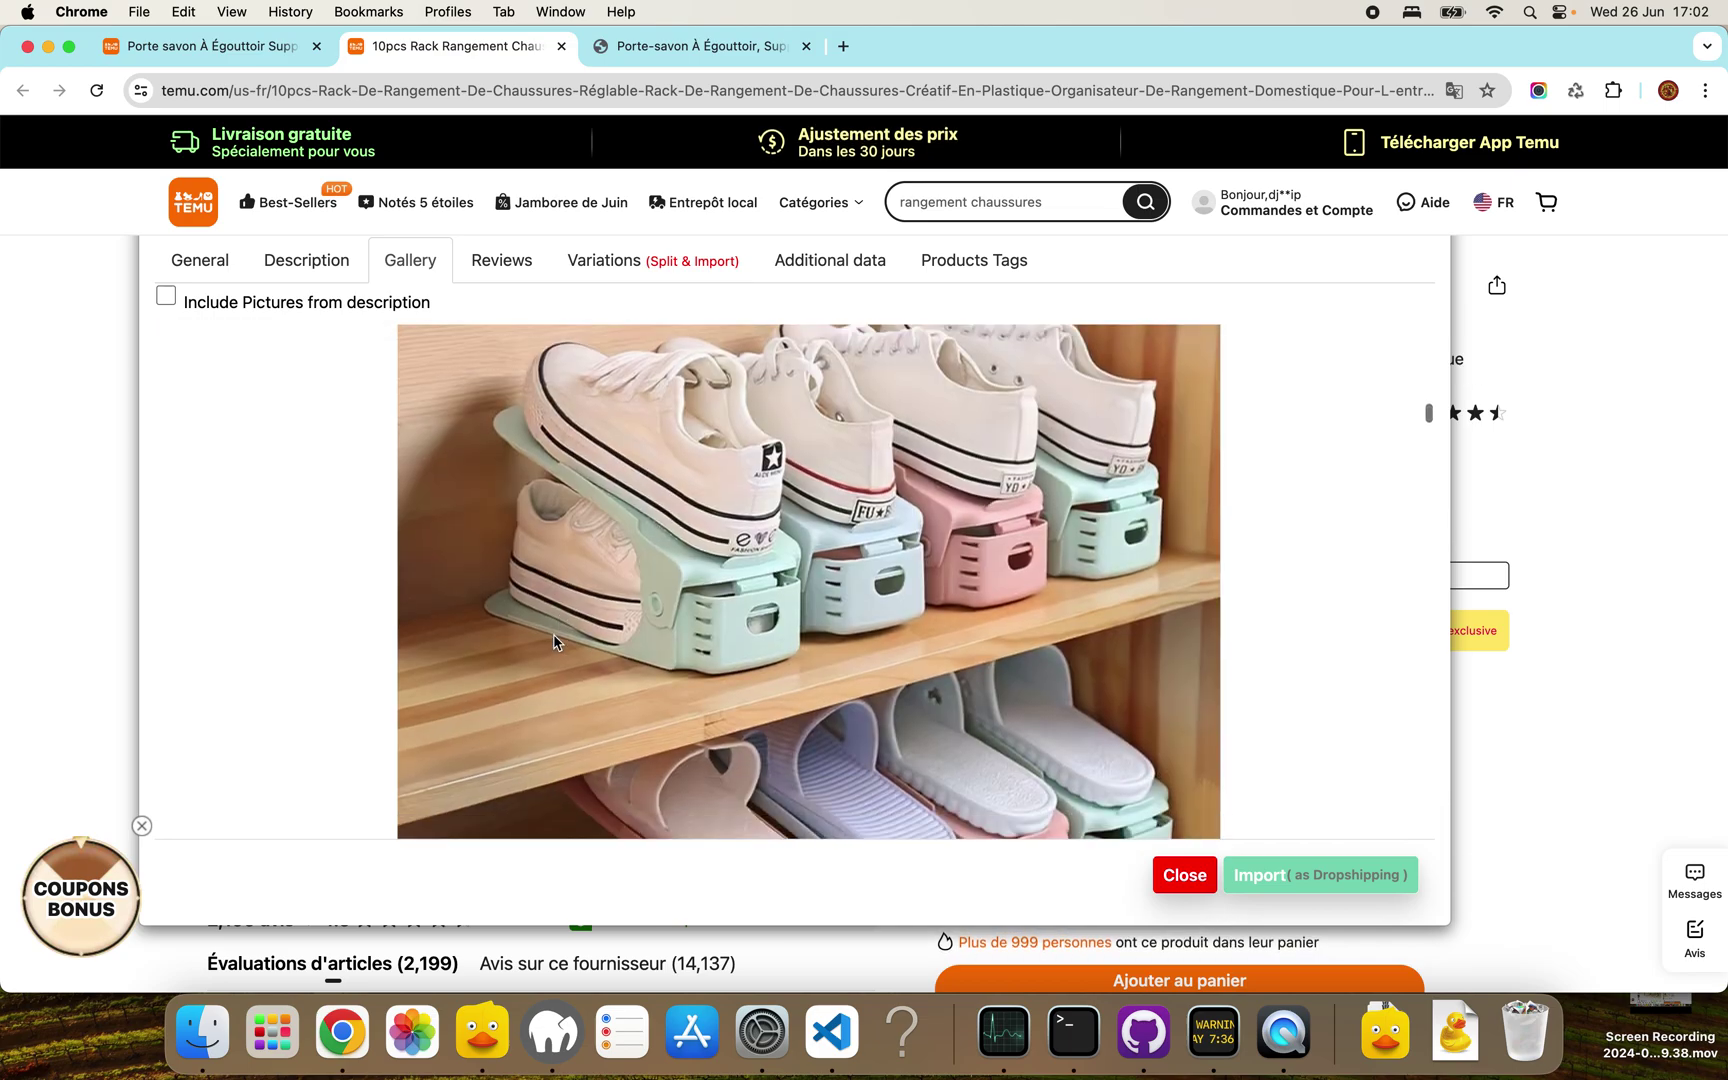
Step: Add a new review row with text 'asdasdas'
{"action": "left_click", "coordinate": [483, 268]}
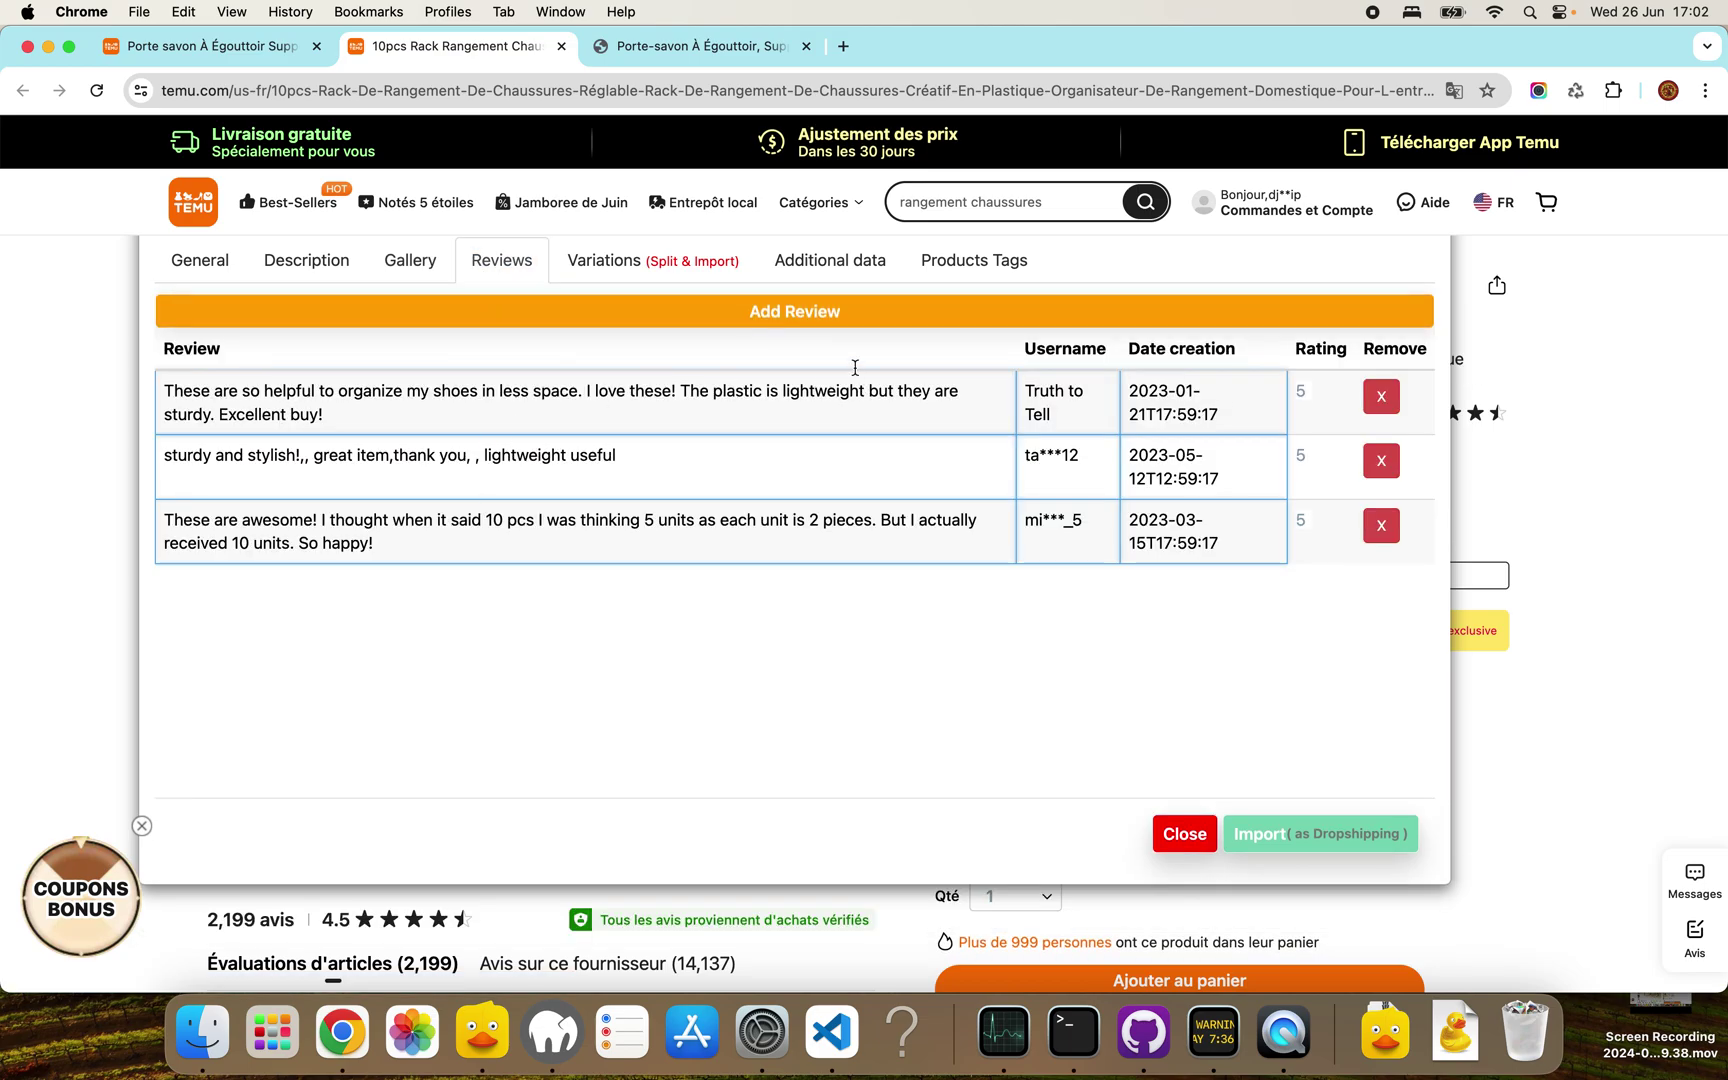
{"action": "left_click", "coordinate": [816, 316]}
{"action": "left_click", "coordinate": [499, 600]}
{"action": "type", "text": "asdasdas"}
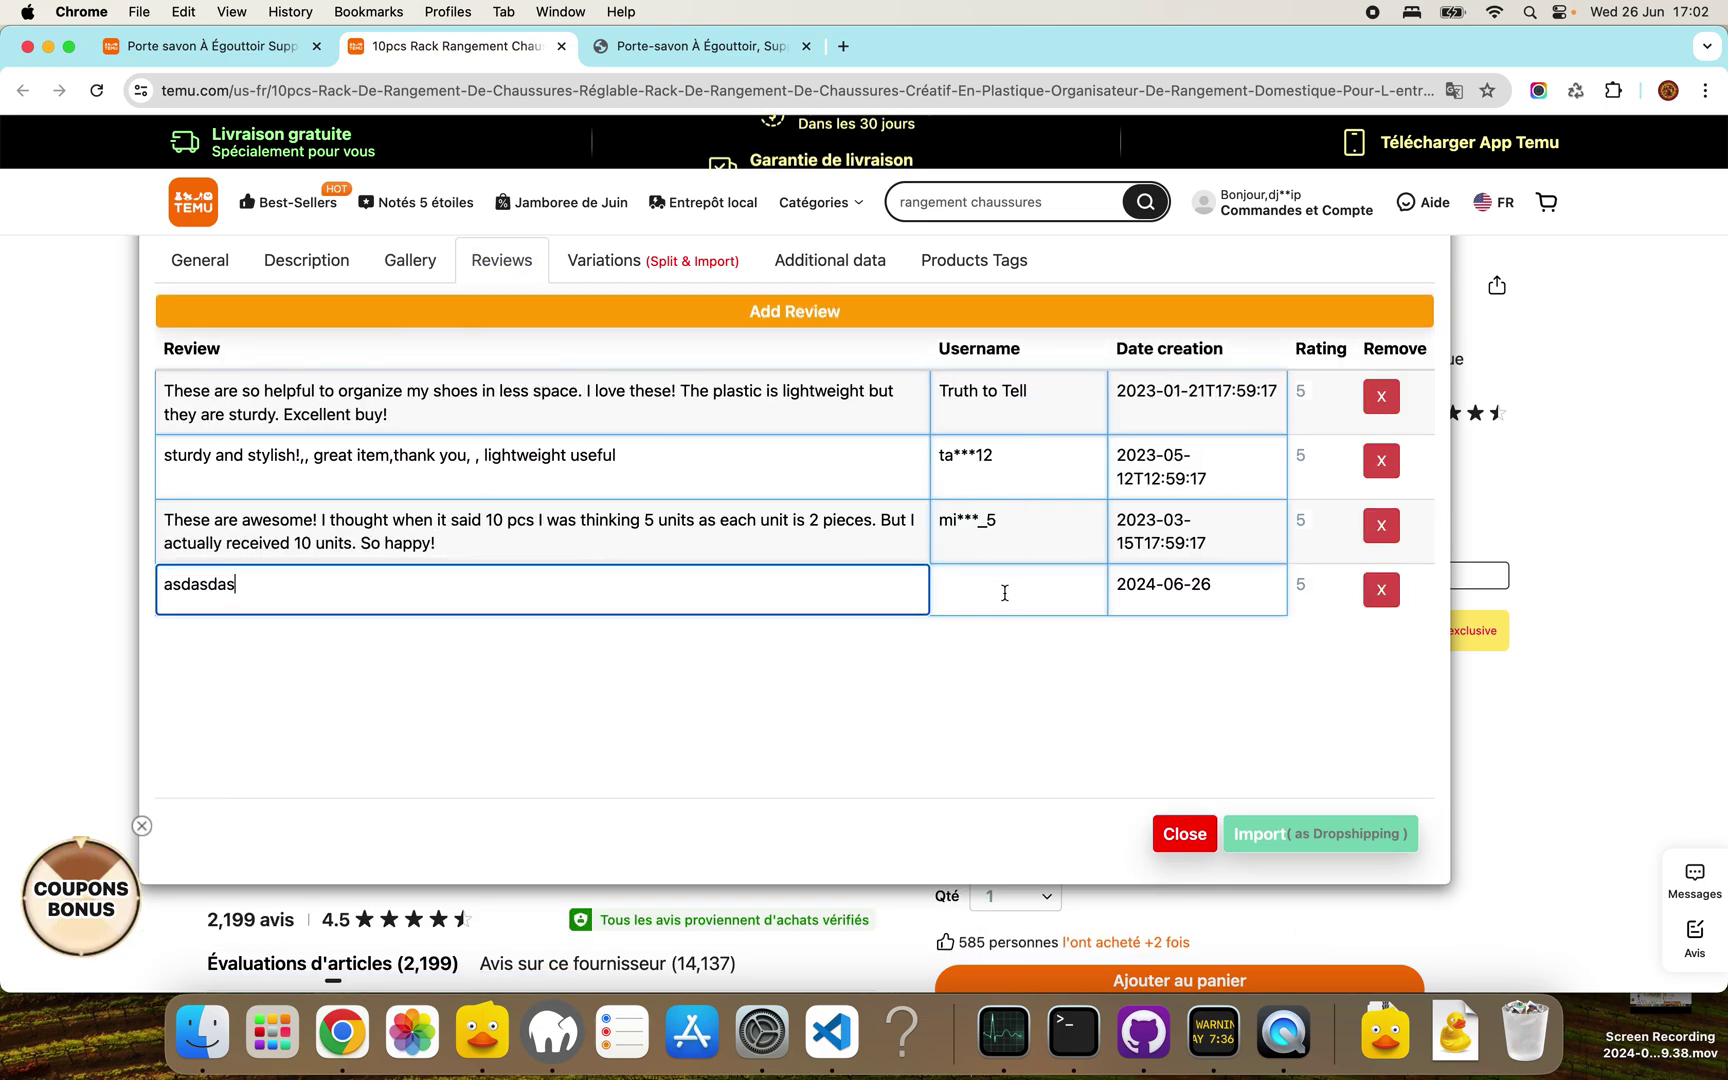
{"action": "left_click", "coordinate": [1003, 590]}
Step: Enter reviewer 'asdasd', then check Blanc–Rose variation prices under the 200% formula
{"action": "type", "text": "asdasd"}
{"action": "left_click", "coordinate": [668, 272]}
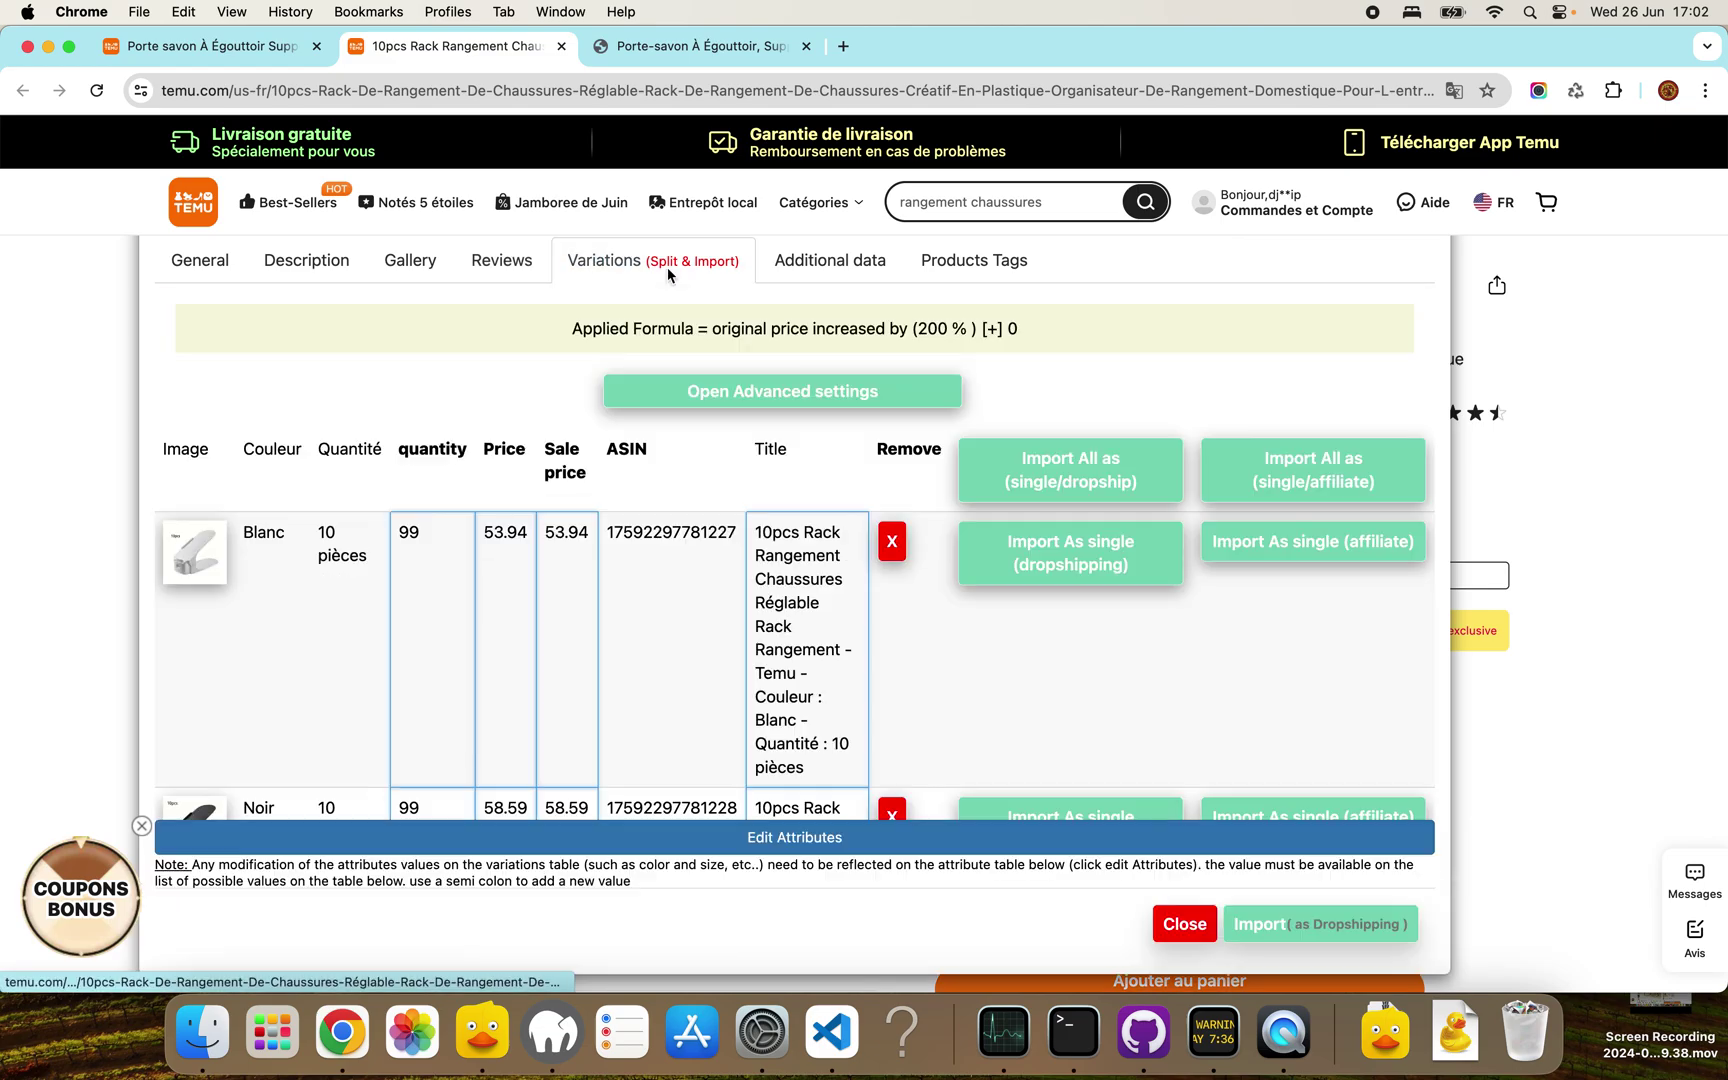
{"action": "scroll", "coordinate": [589, 594], "scroll_direction": "down", "scroll_amount": 5}
{"action": "scroll", "coordinate": [589, 594], "scroll_direction": "down", "scroll_amount": 5}
{"action": "scroll", "coordinate": [589, 594], "scroll_direction": "down", "scroll_amount": 3}
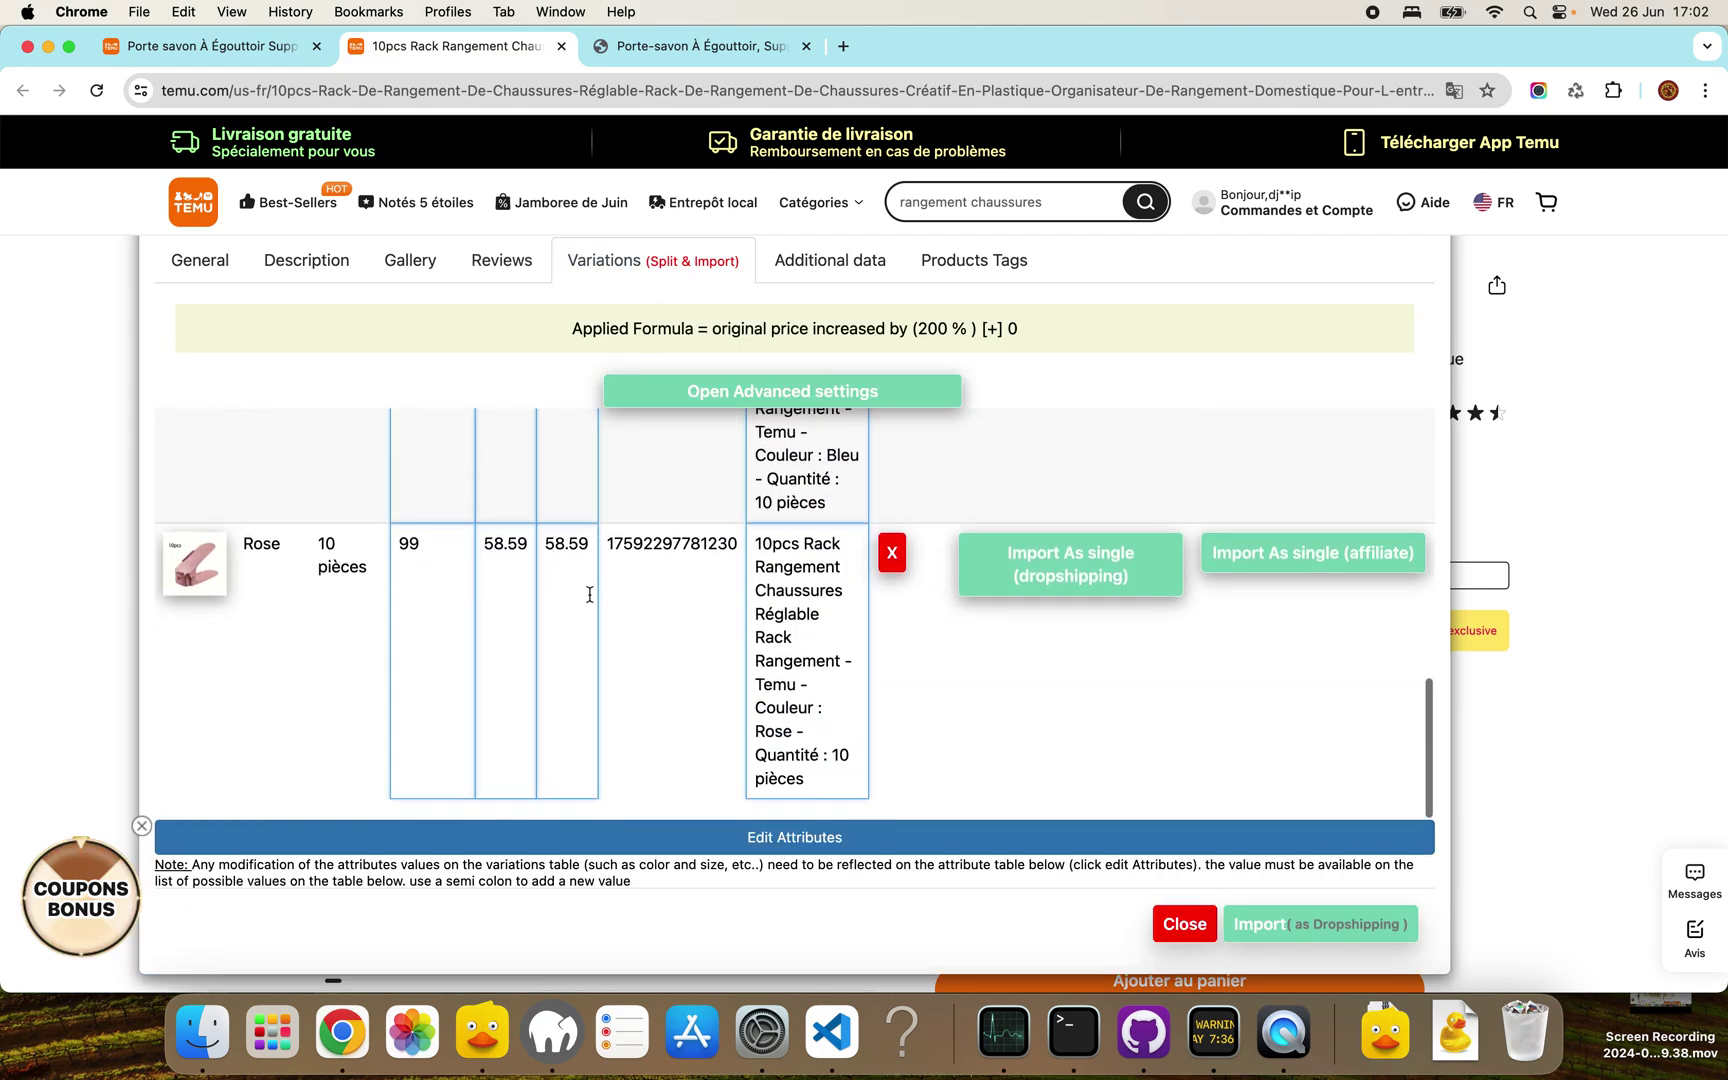
{"action": "scroll", "coordinate": [620, 572], "scroll_direction": "up", "scroll_amount": 2}
{"action": "scroll", "coordinate": [629, 571], "scroll_direction": "up", "scroll_amount": 10}
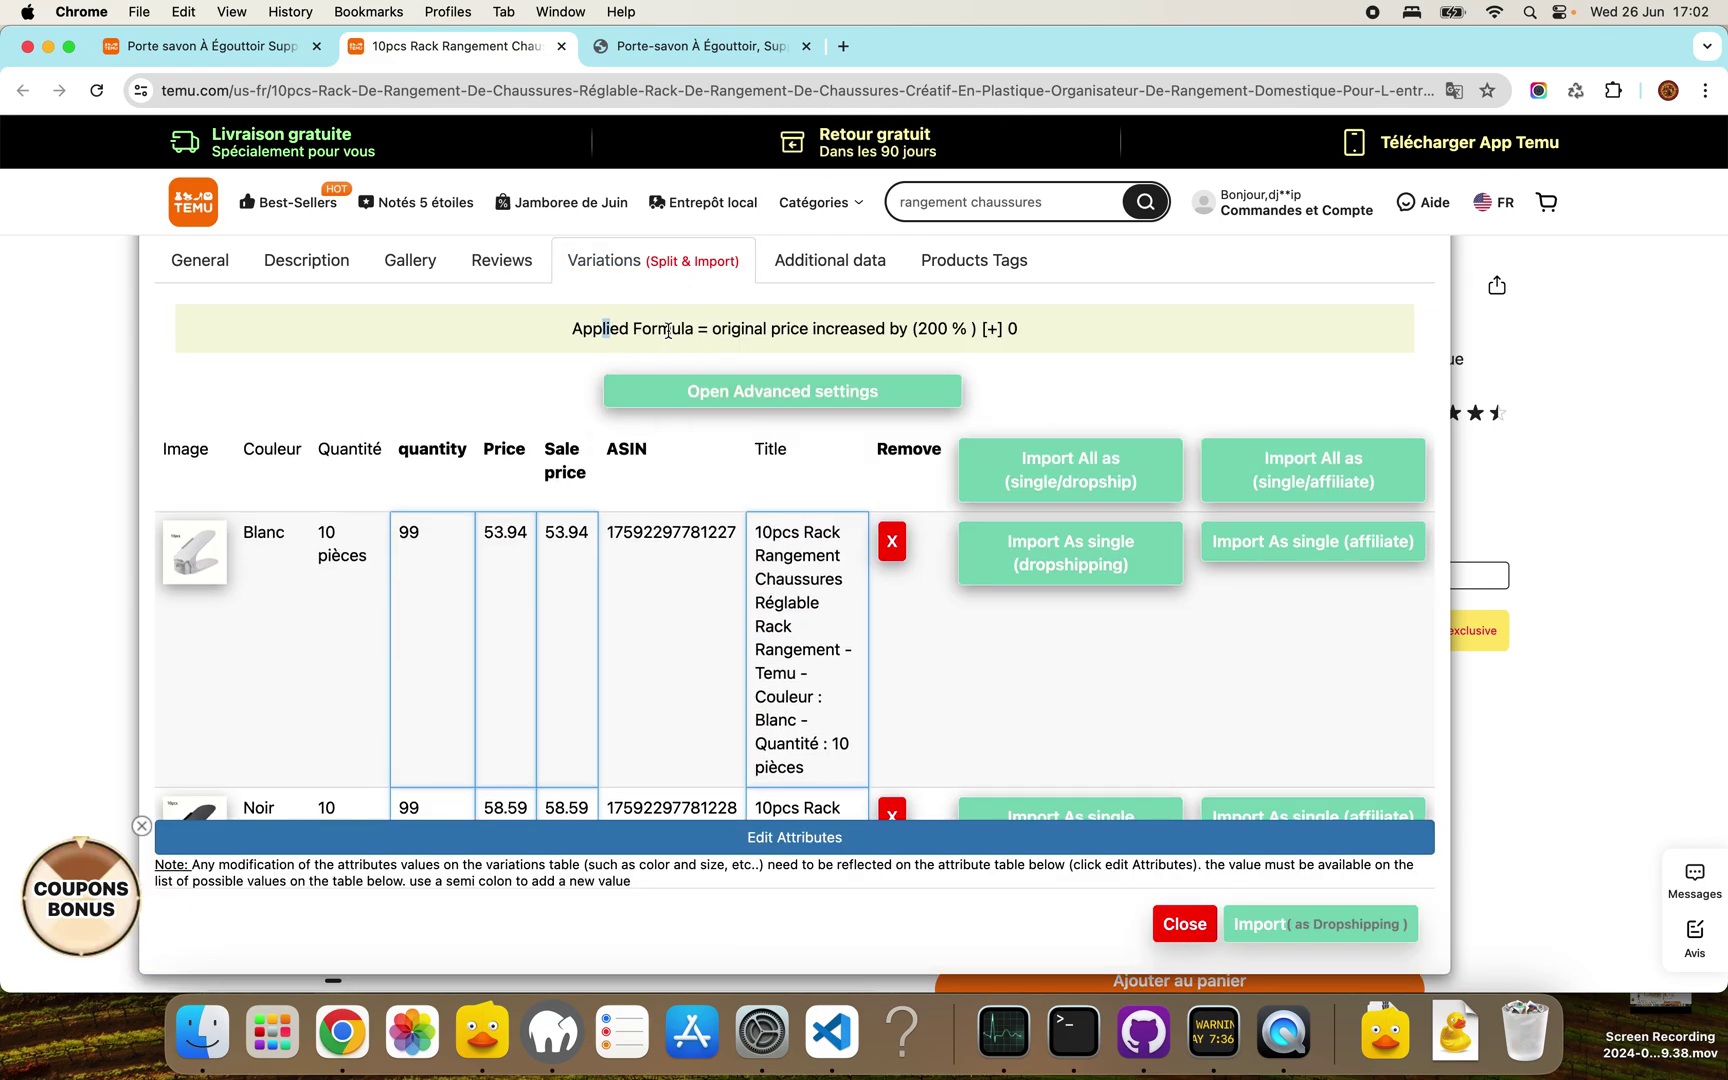
{"action": "left_click_drag", "start_coordinate": [668, 330], "coordinate": [1060, 362]}
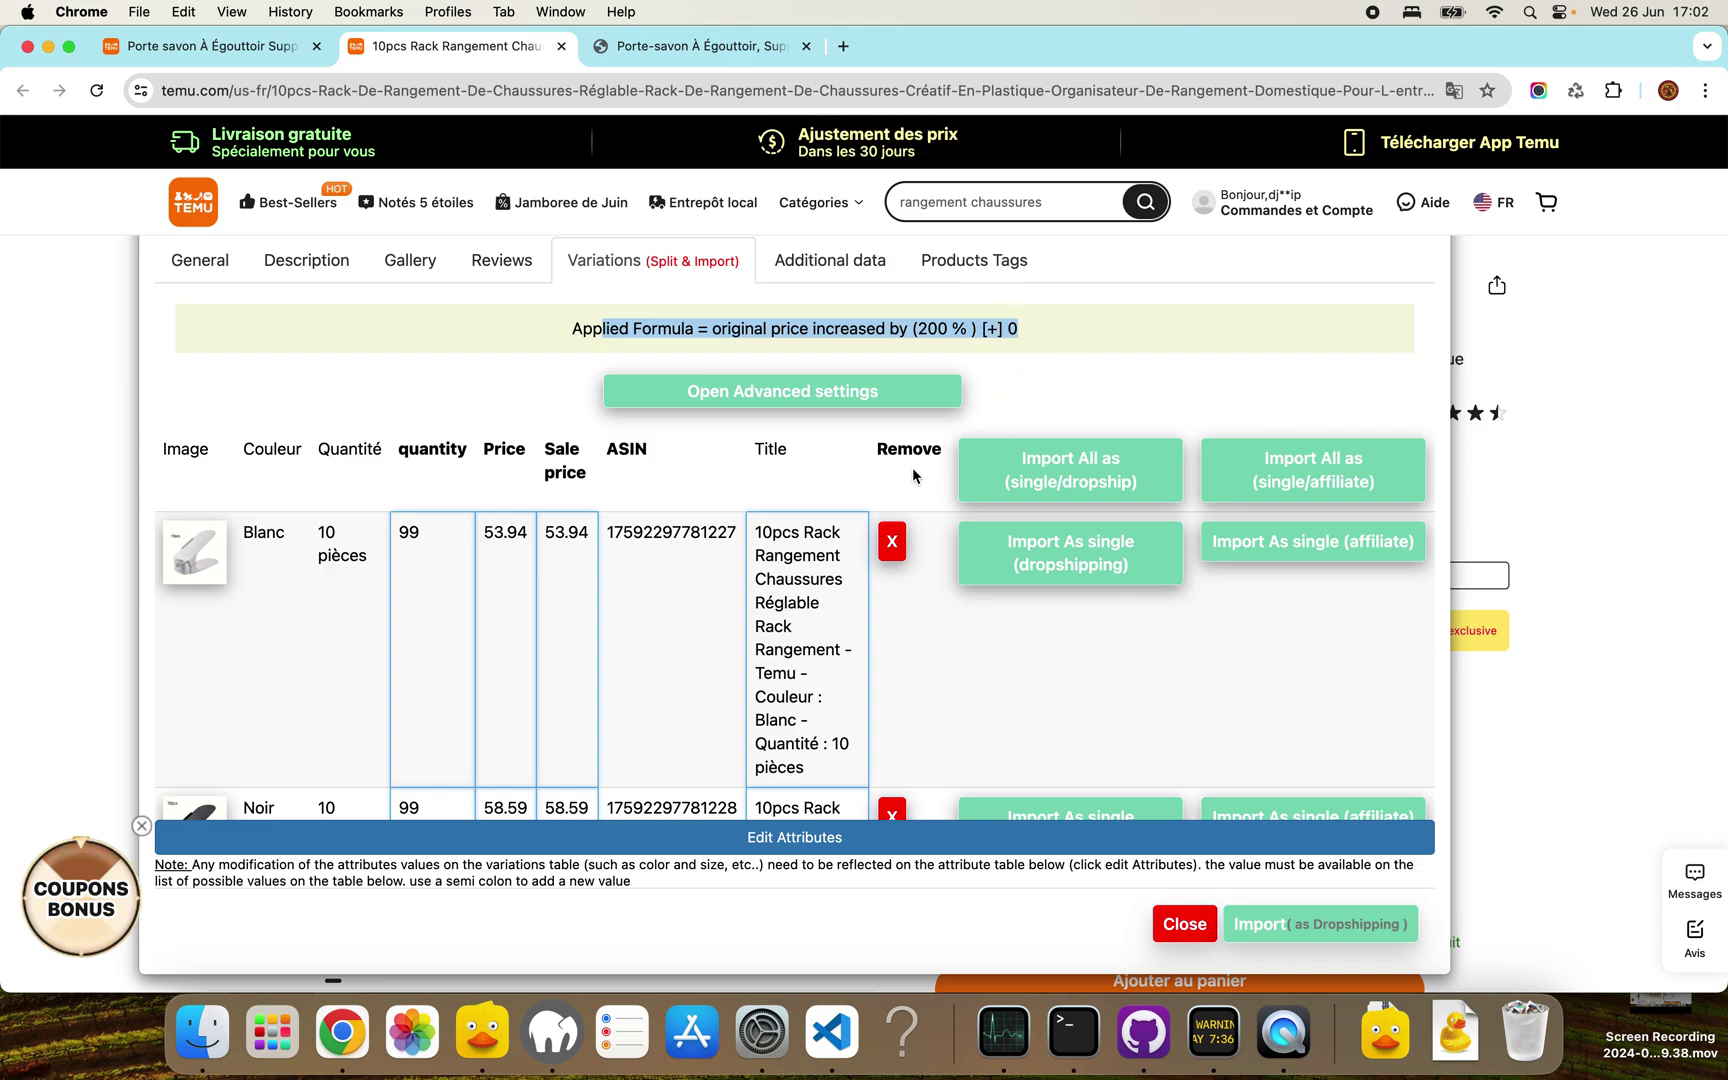
{"action": "scroll", "coordinate": [913, 467], "scroll_direction": "down", "scroll_amount": 2}
{"action": "scroll", "coordinate": [913, 467], "scroll_direction": "up", "scroll_amount": 1}
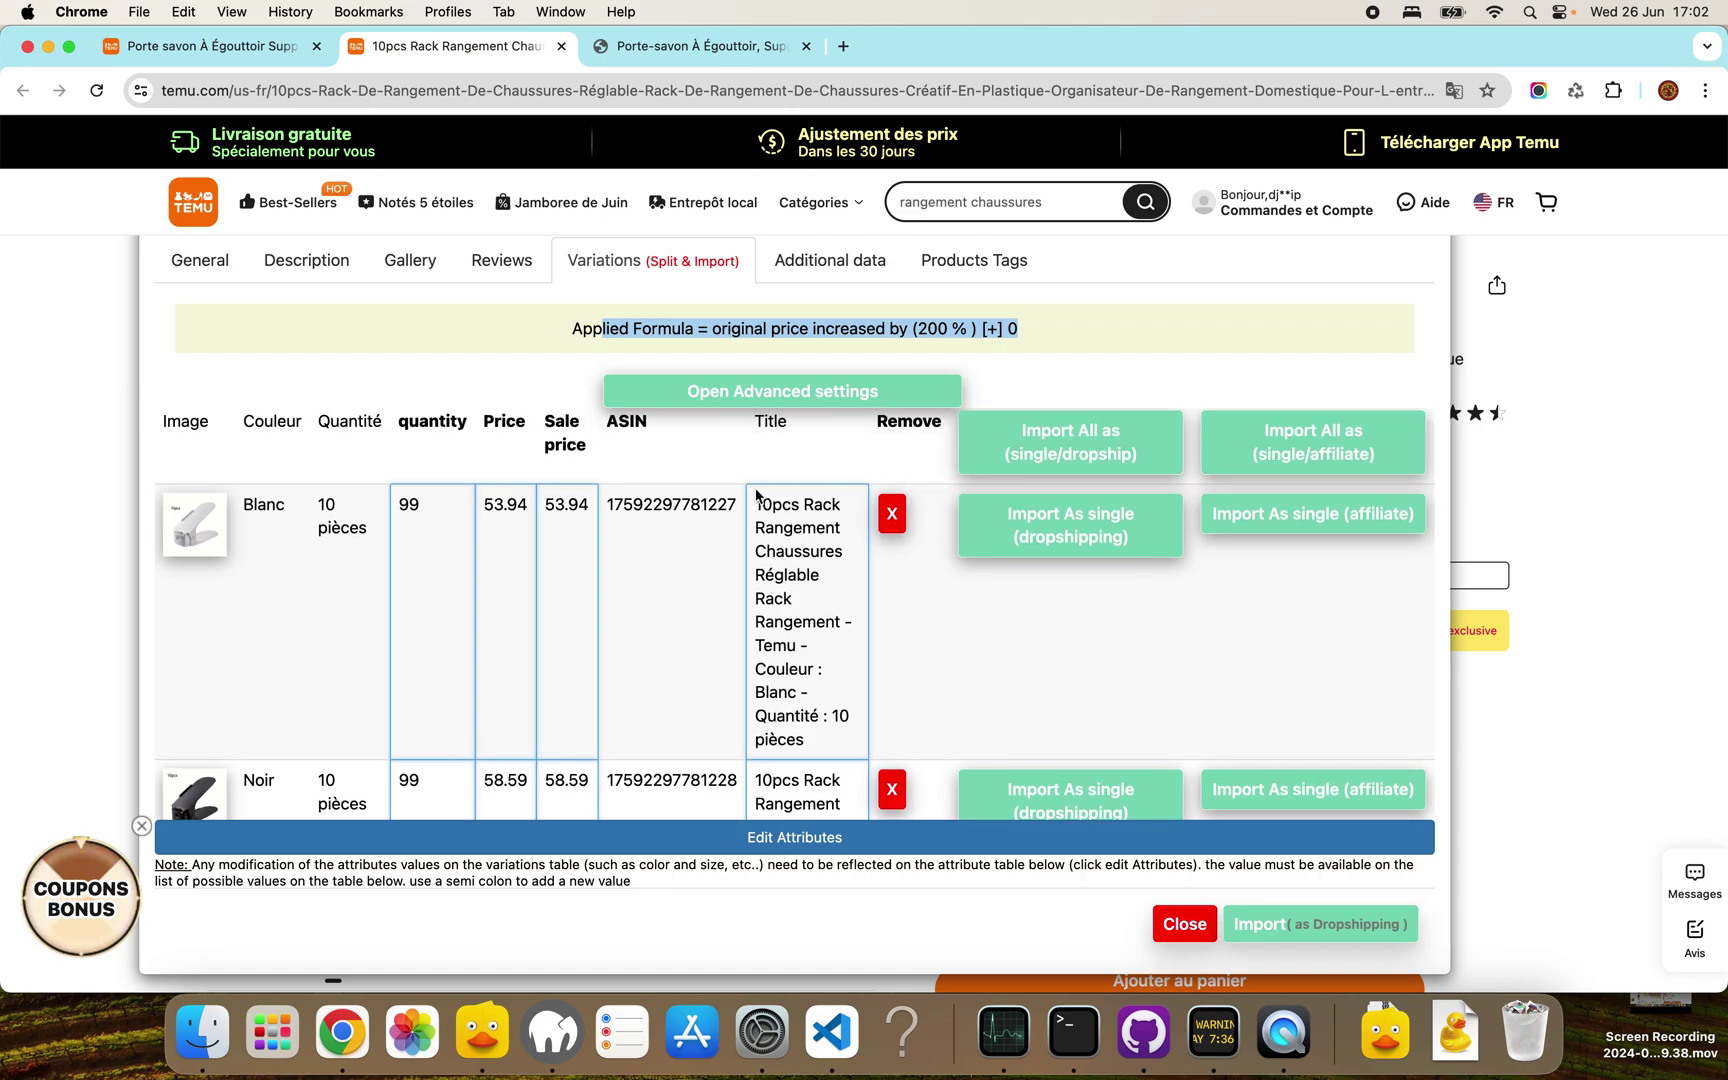
Step: Check the additional data and product tags, then import the shoe rack as dropshipping
{"action": "left_click", "coordinate": [805, 263]}
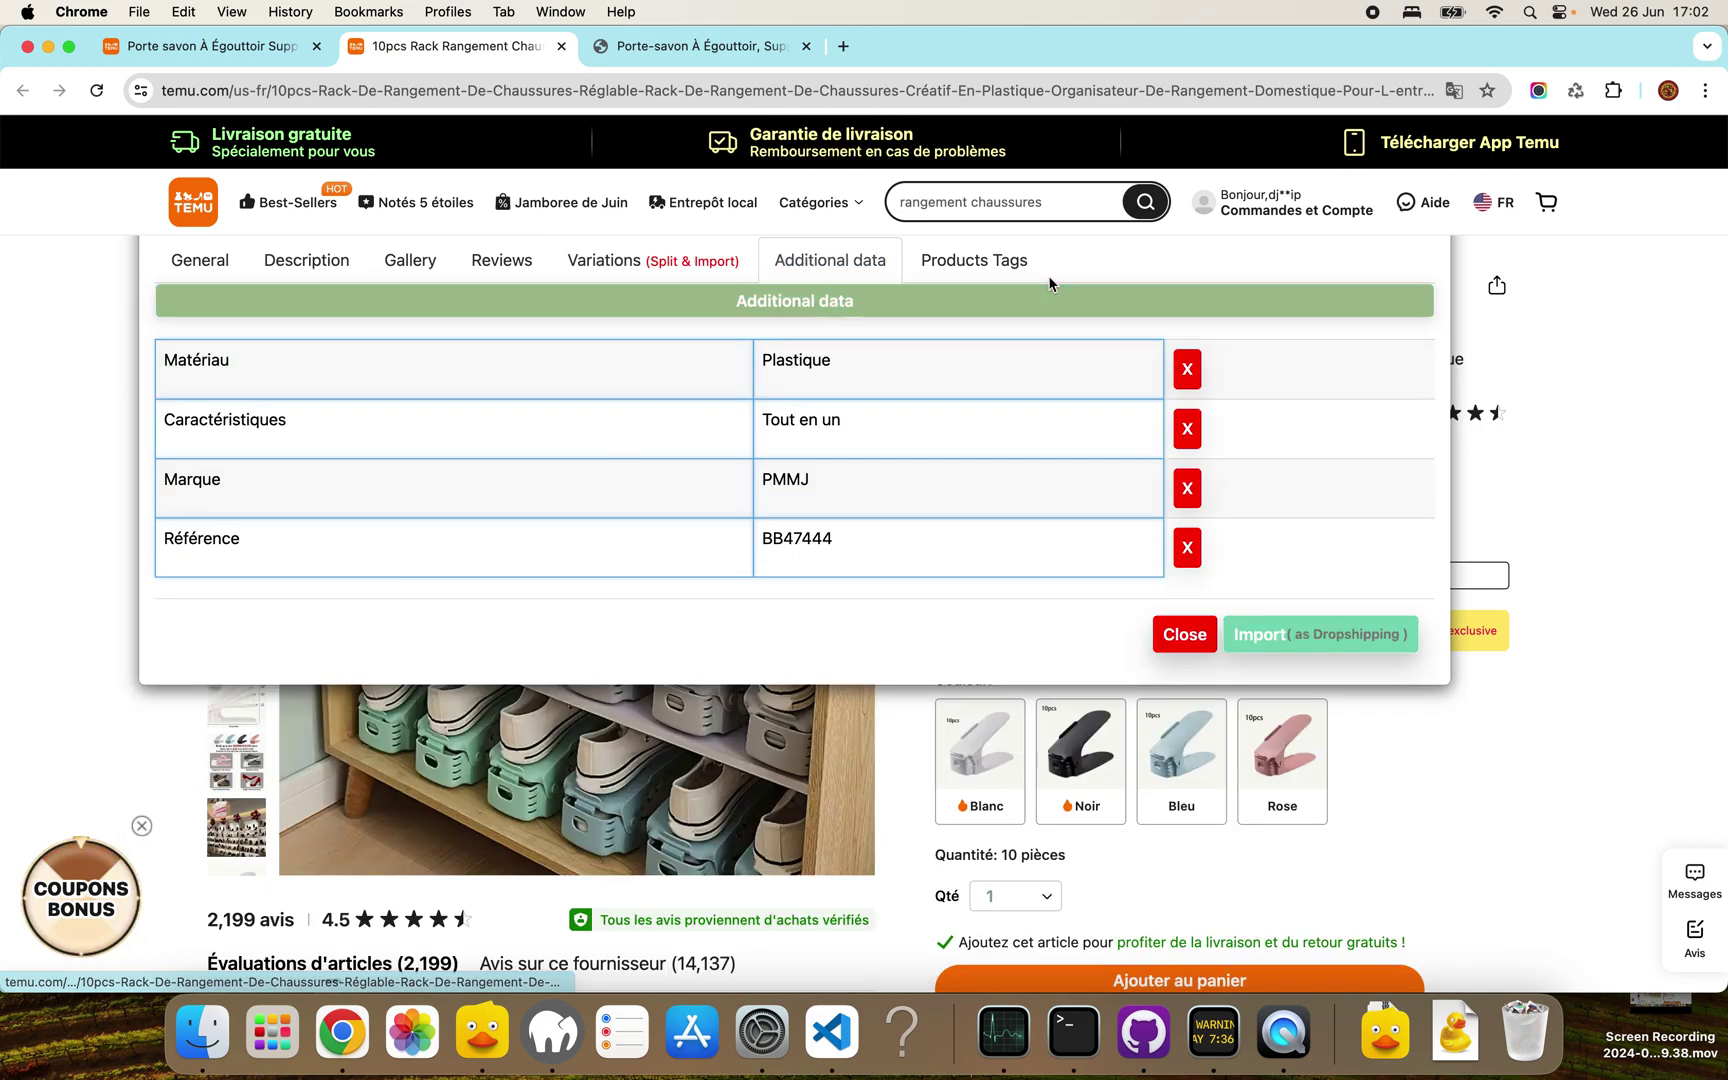
{"action": "left_click", "coordinate": [1003, 259]}
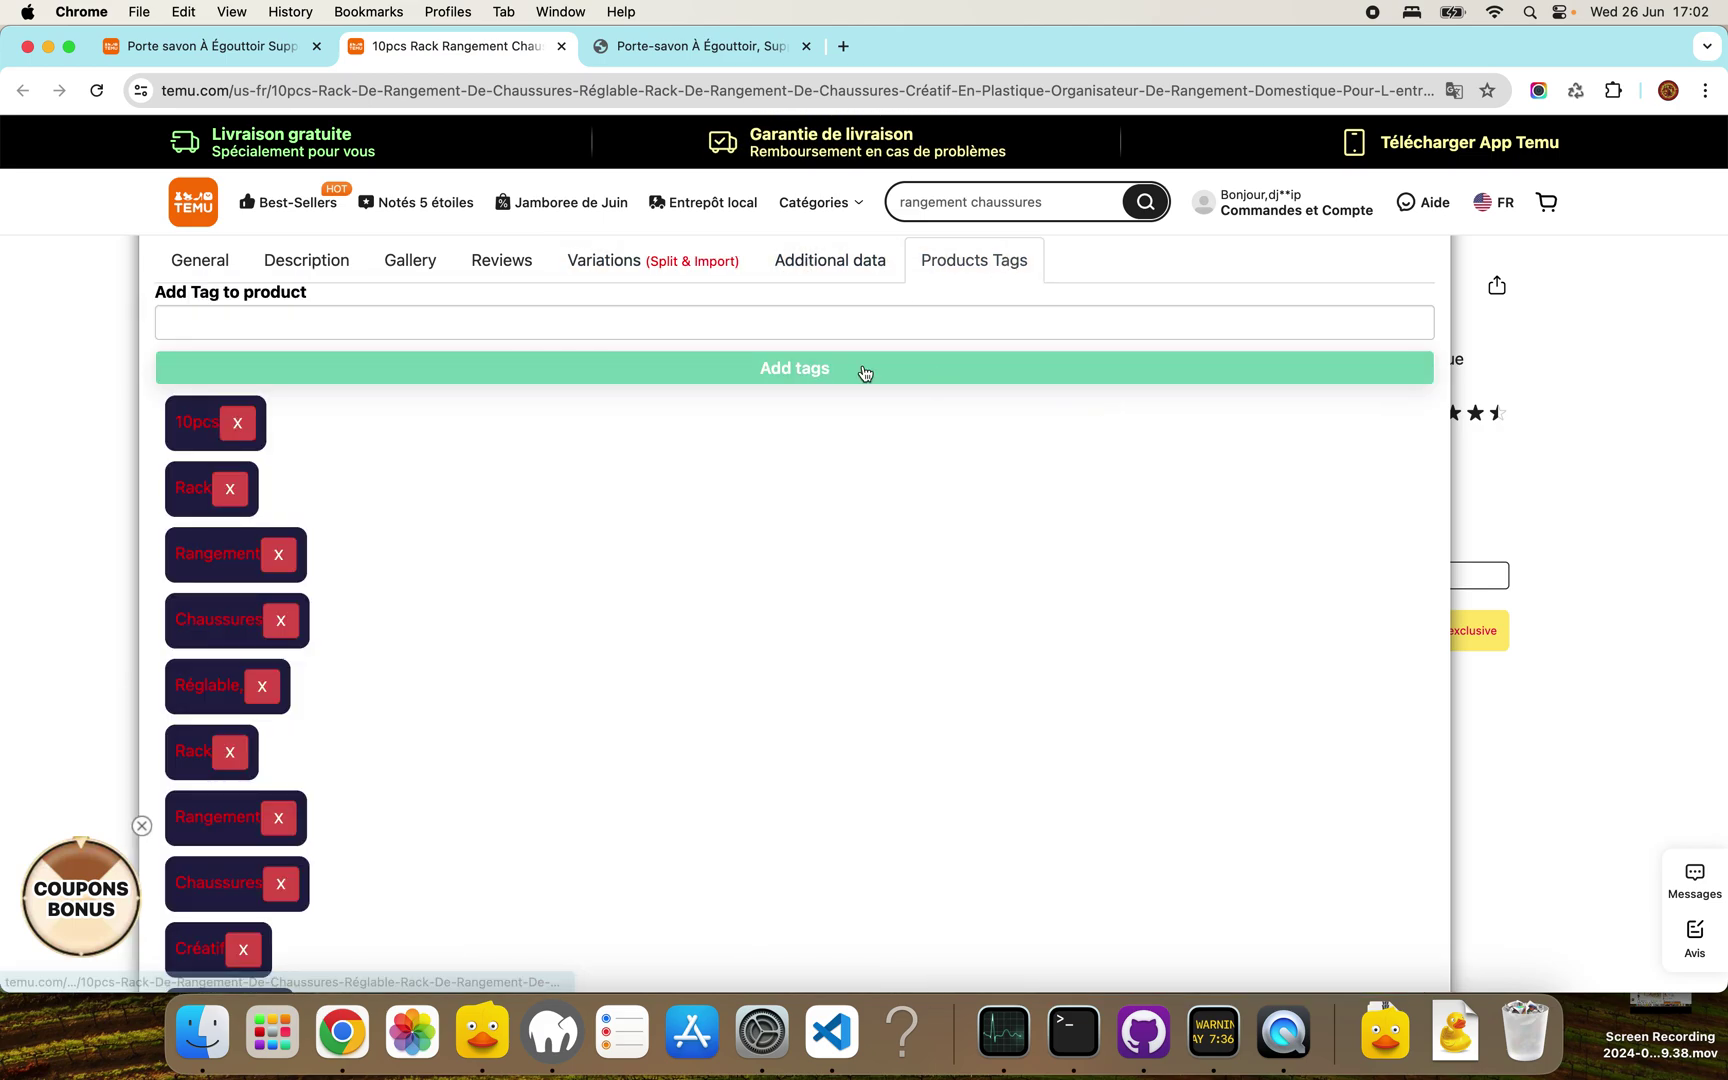
{"action": "left_click", "coordinate": [585, 260]}
{"action": "scroll", "coordinate": [1308, 591], "scroll_direction": "down", "scroll_amount": 5}
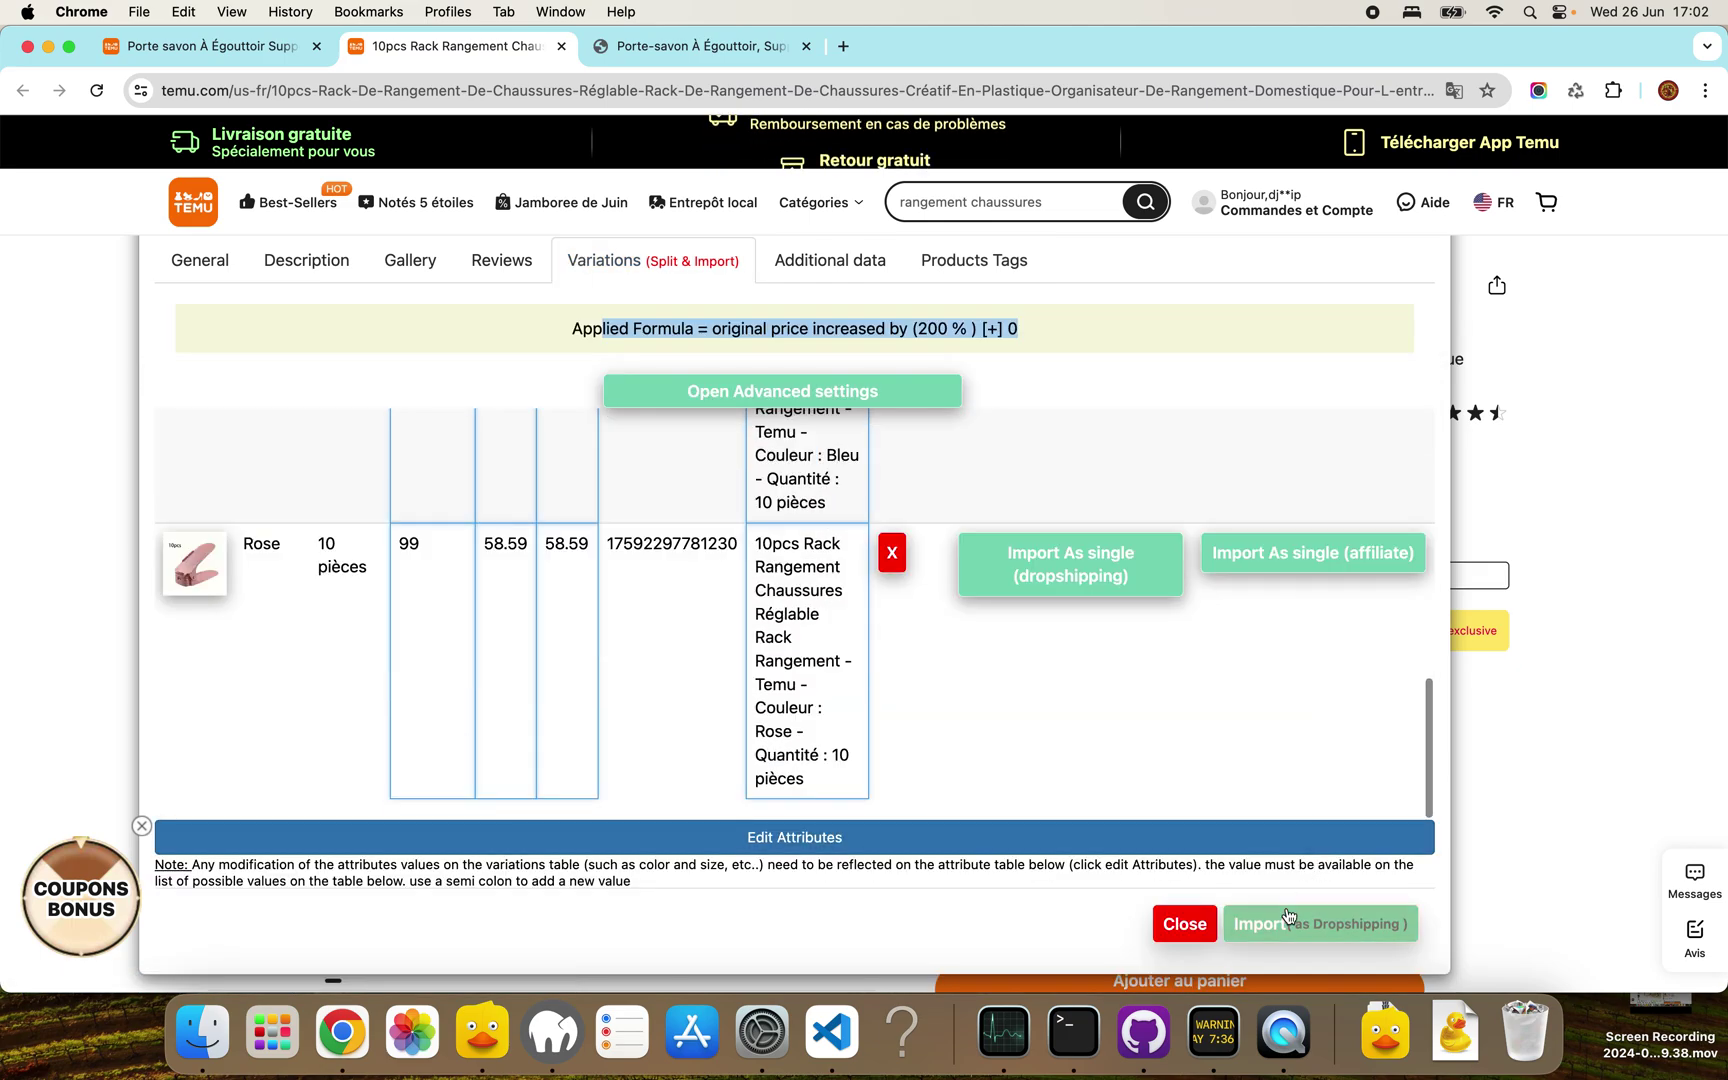
{"action": "left_click", "coordinate": [1315, 922]}
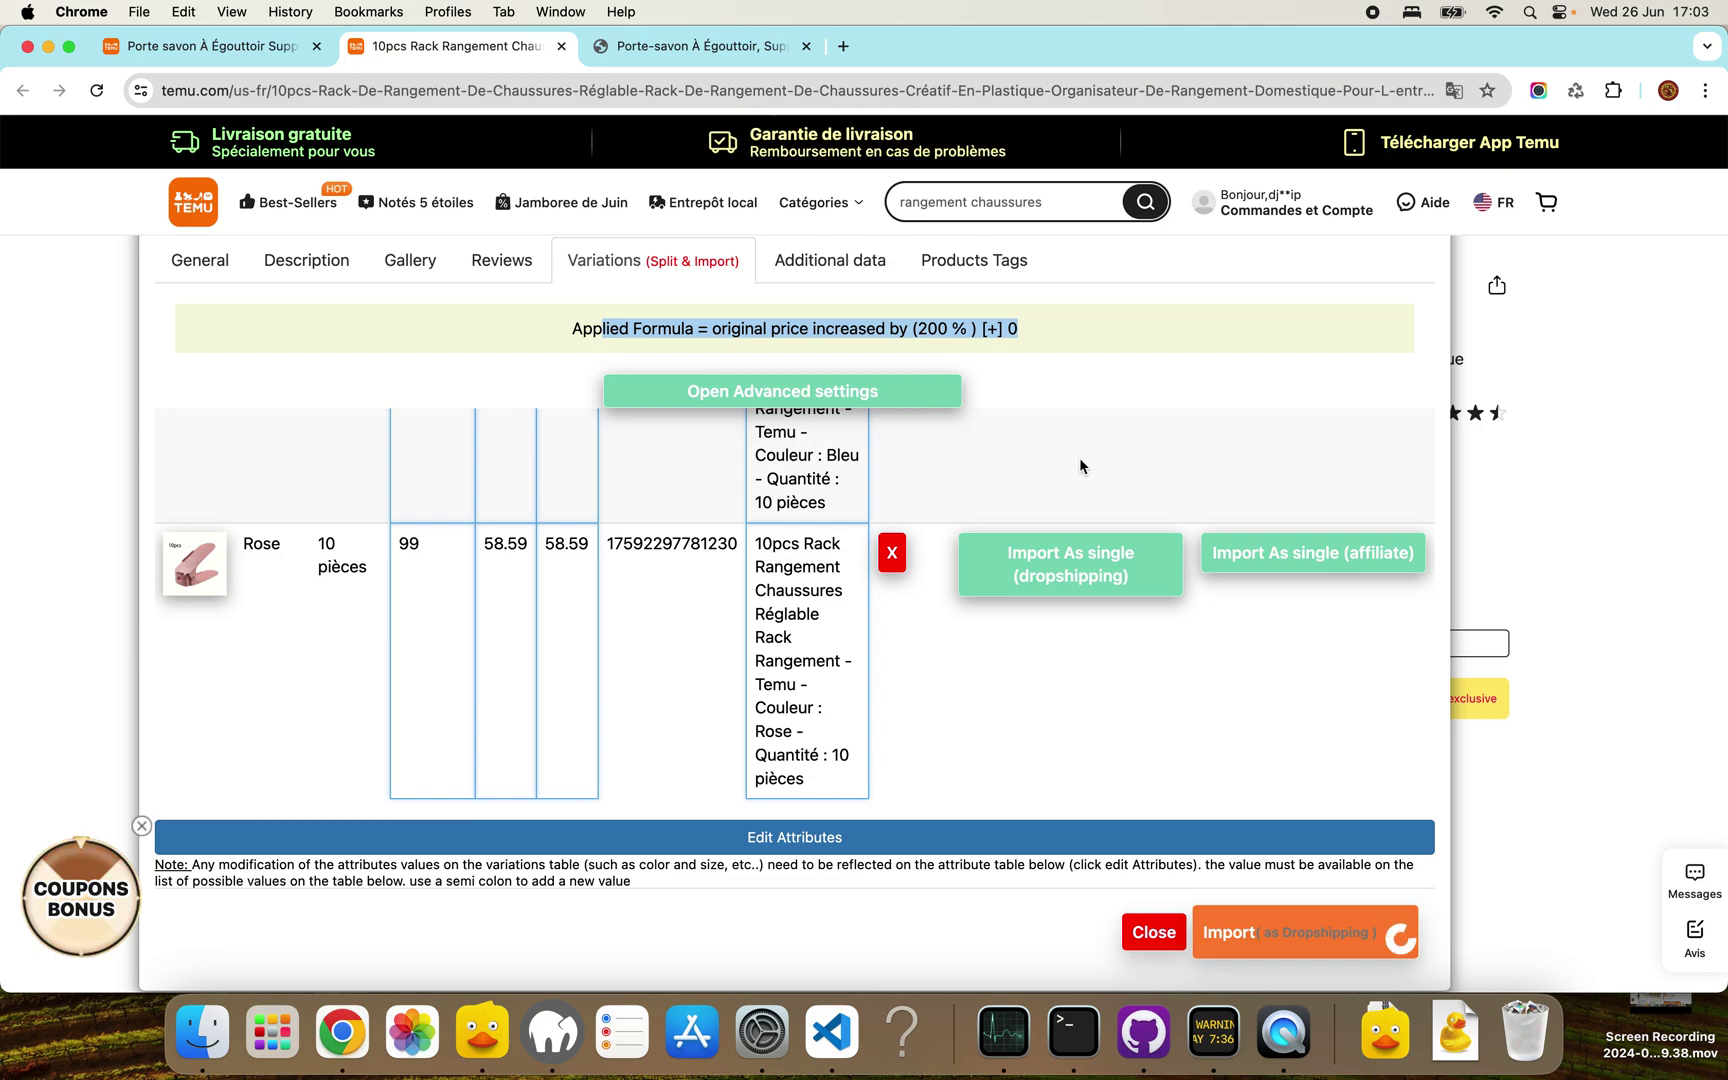
Step: Watch for the 'Product inserted successfully' and variation notifications
{"action": "scroll", "coordinate": [1079, 466], "scroll_direction": "up", "scroll_amount": 1}
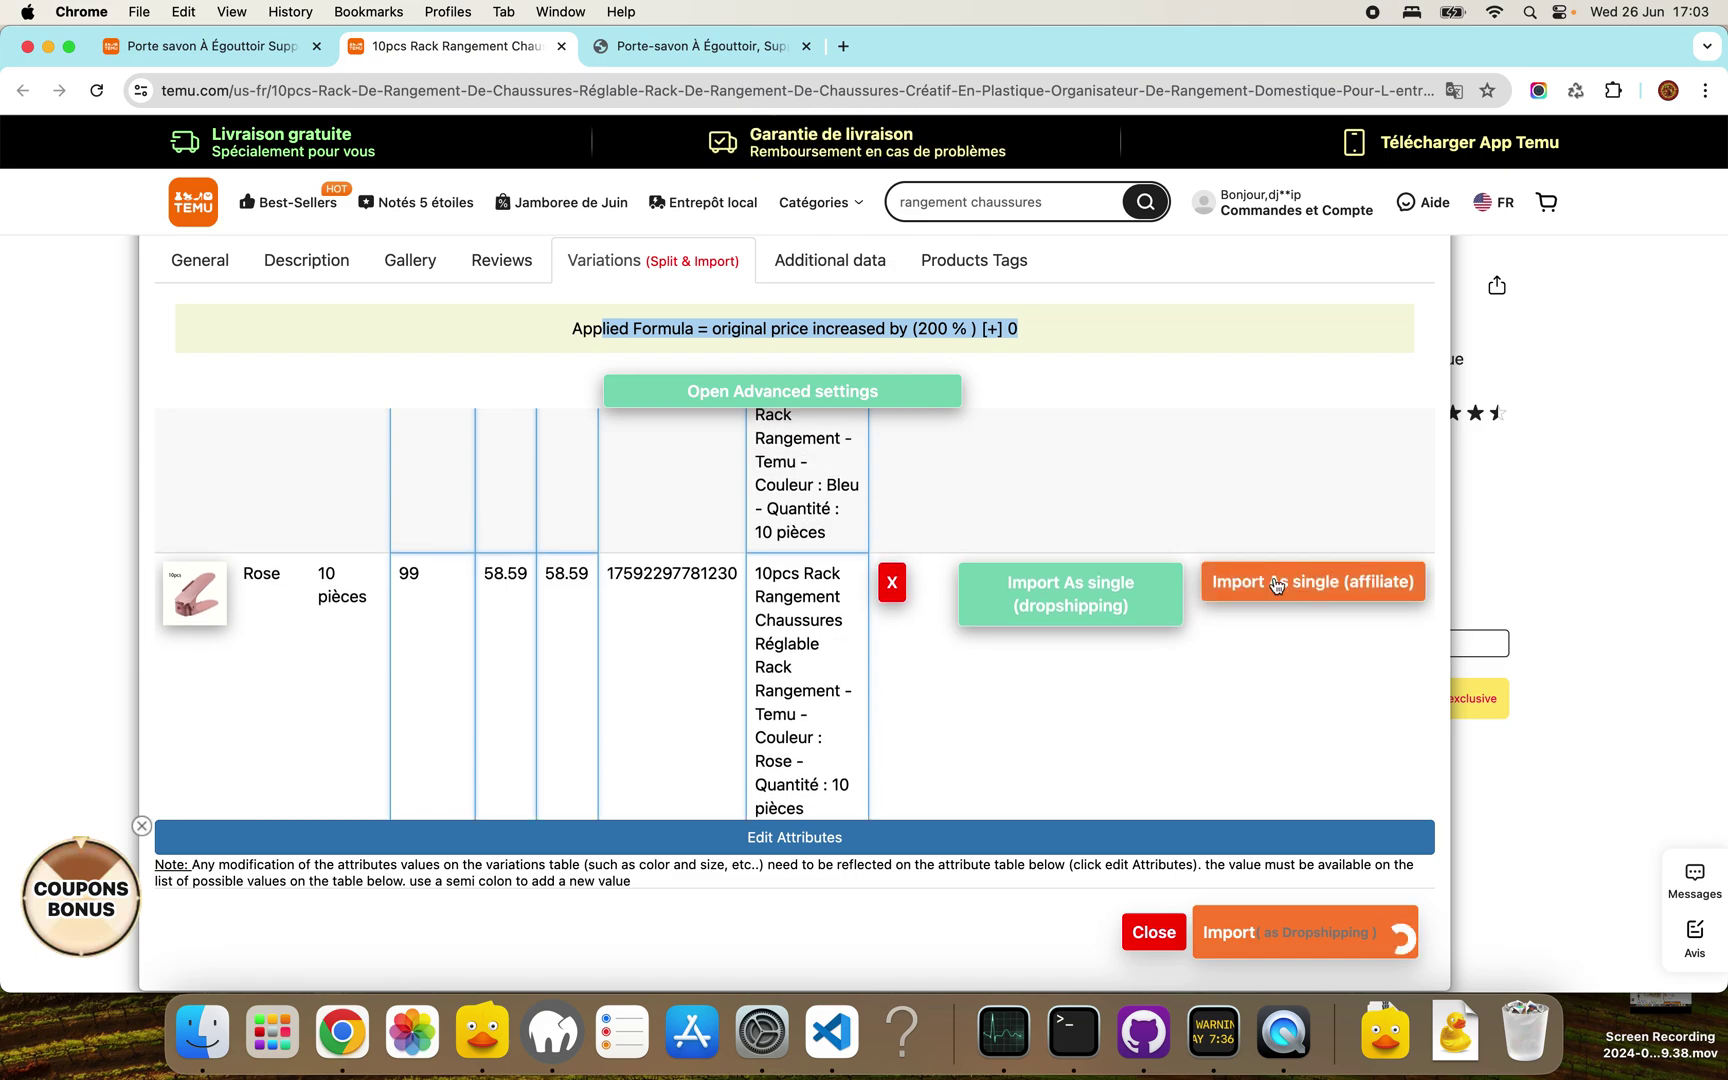
{"action": "scroll", "coordinate": [1276, 585], "scroll_direction": "up", "scroll_amount": 2}
{"action": "scroll", "coordinate": [1273, 586], "scroll_direction": "up", "scroll_amount": 5}
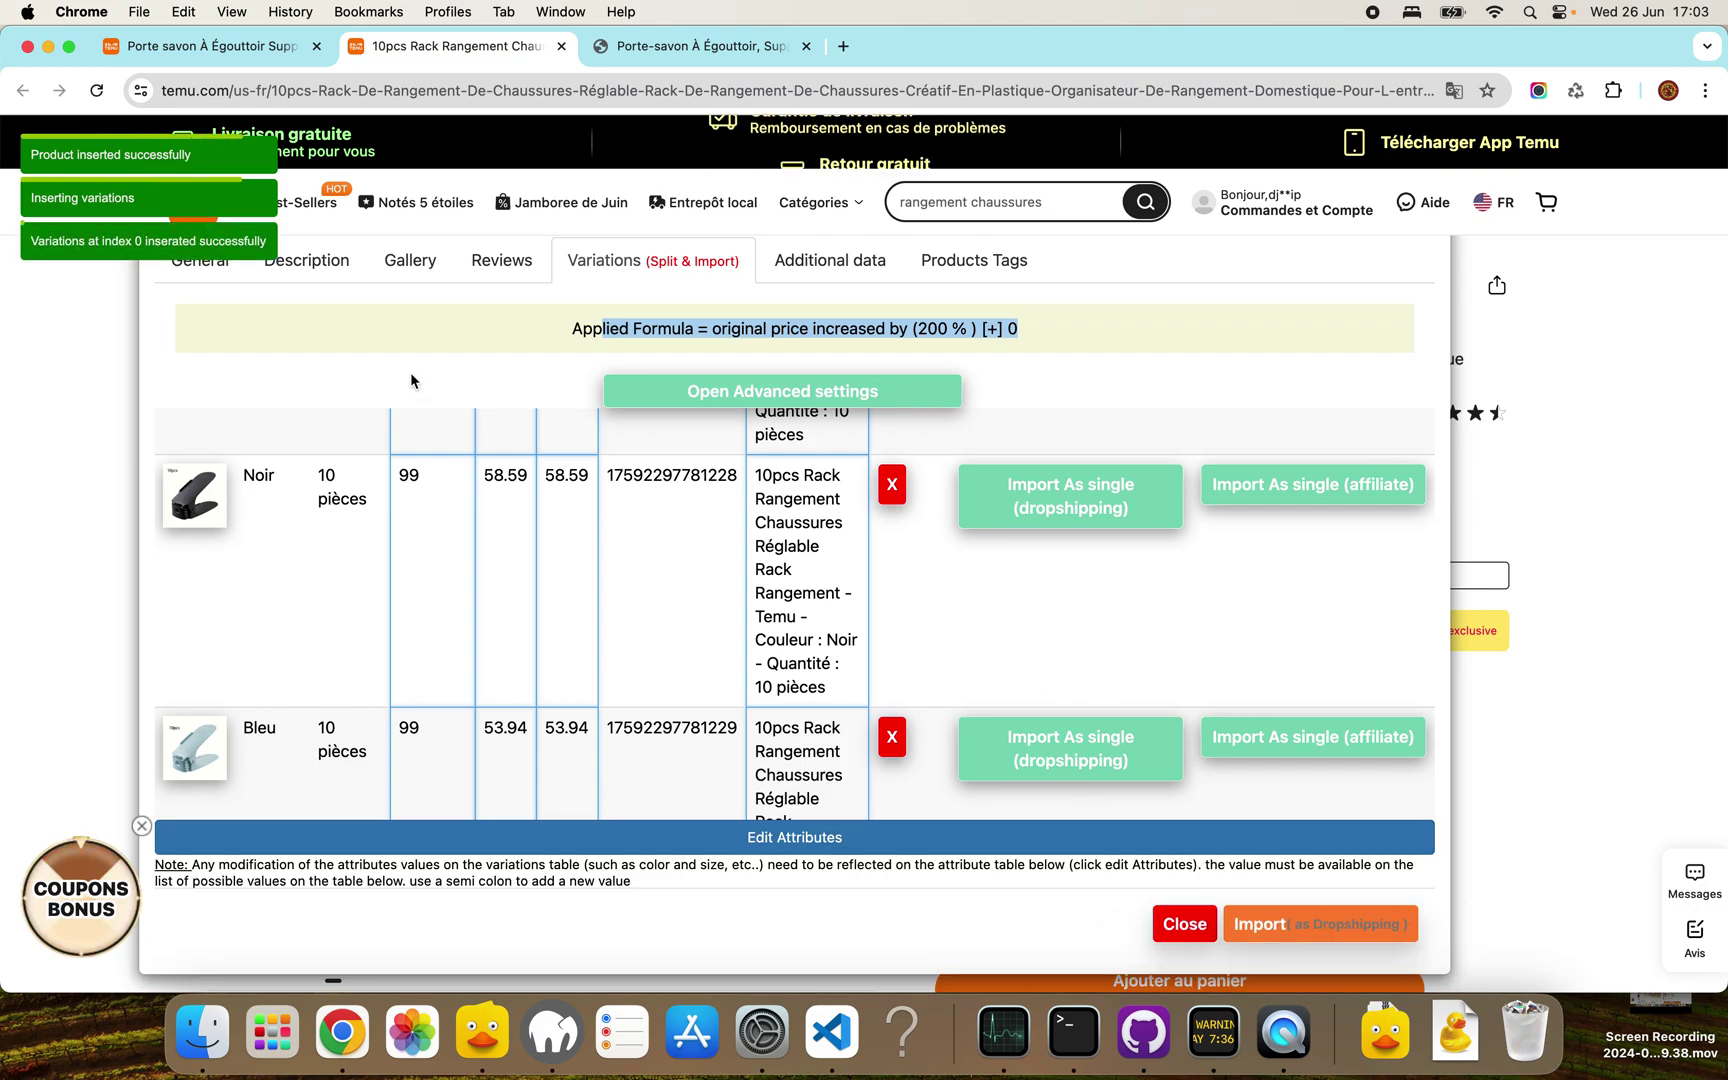
Step: Open the imported 10pcs shoe rack from the store admin's All Products list
{"action": "key", "text": "ctrl+Tab"}
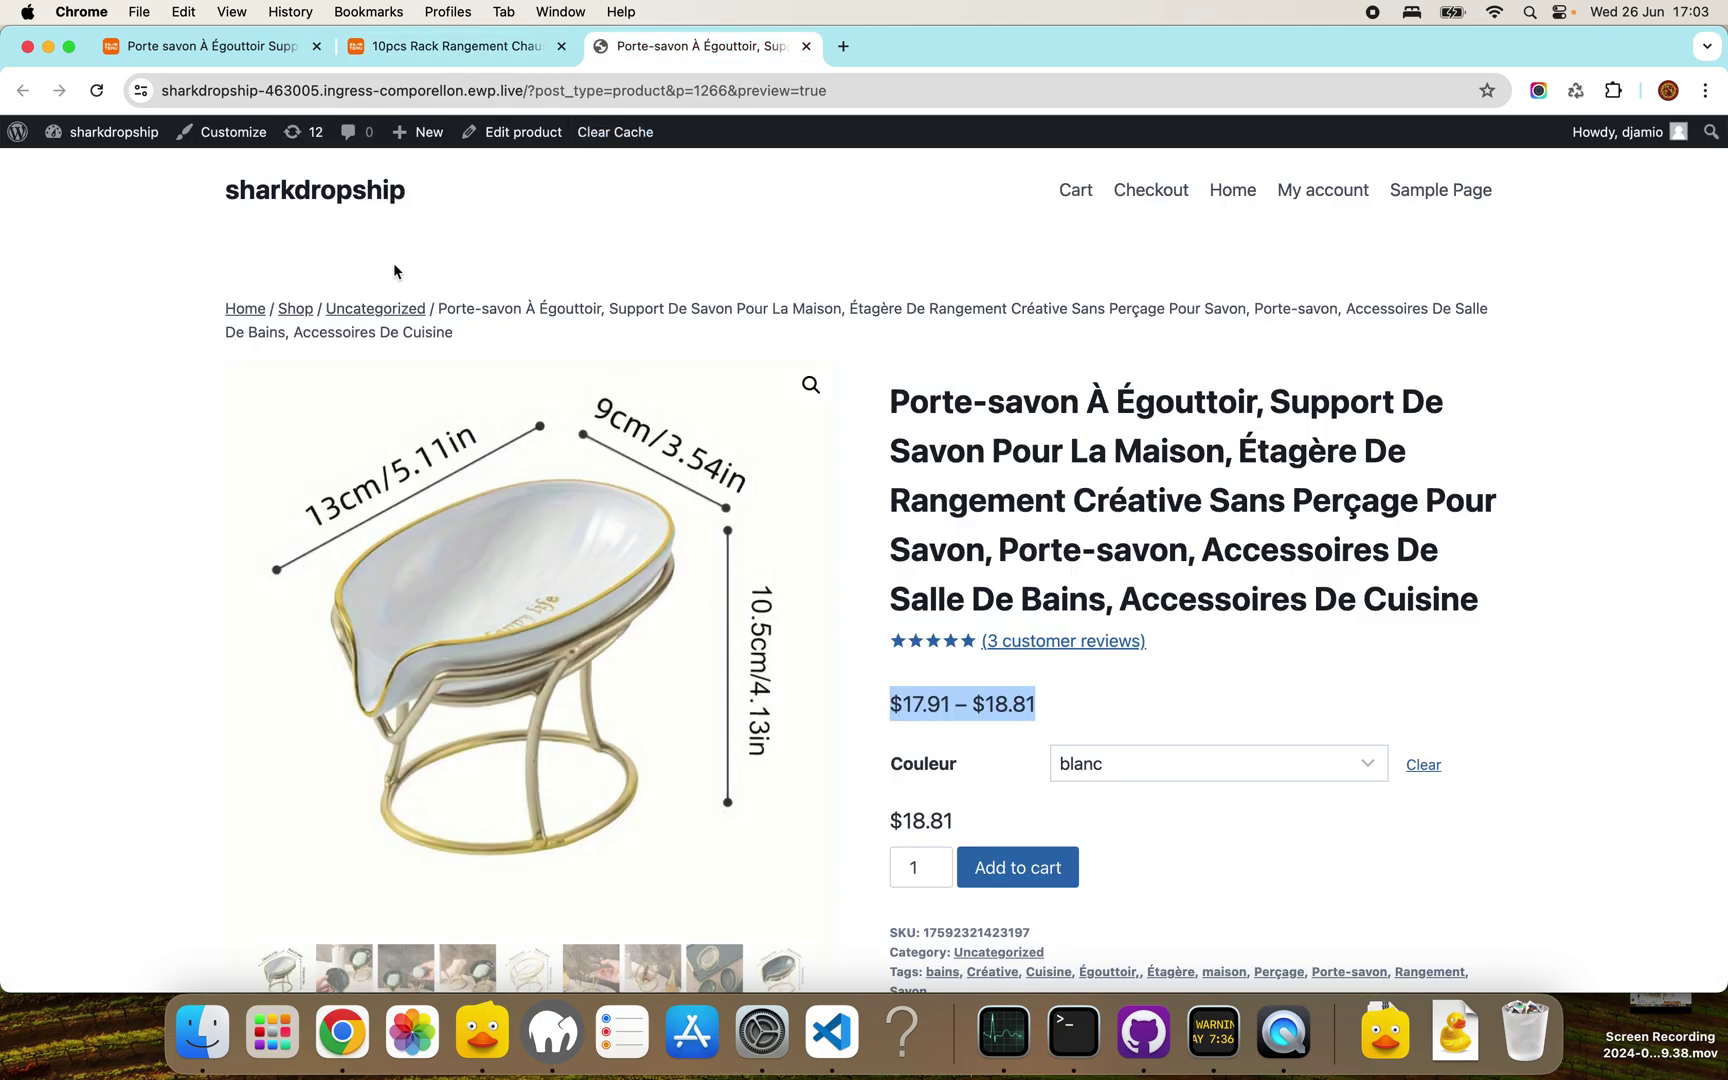
{"action": "mouse_move", "coordinate": [113, 132]}
{"action": "left_click", "coordinate": [141, 149]}
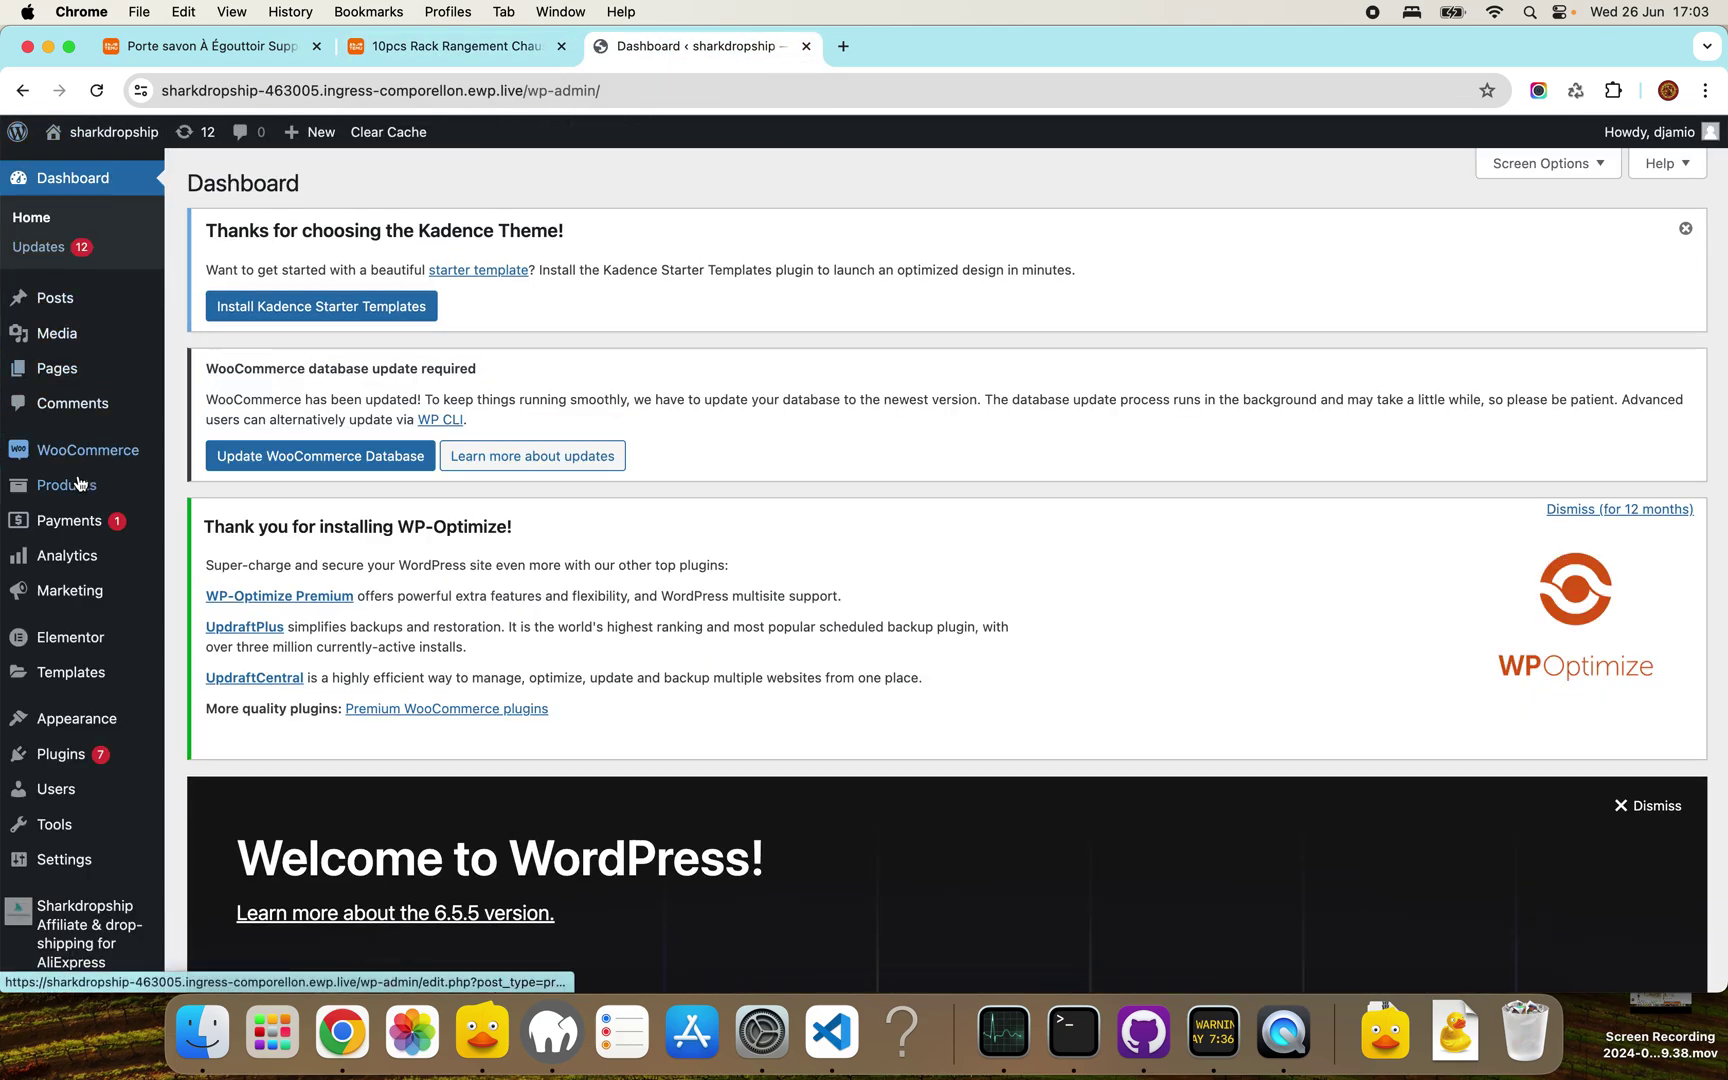
{"action": "left_click", "coordinate": [79, 484]}
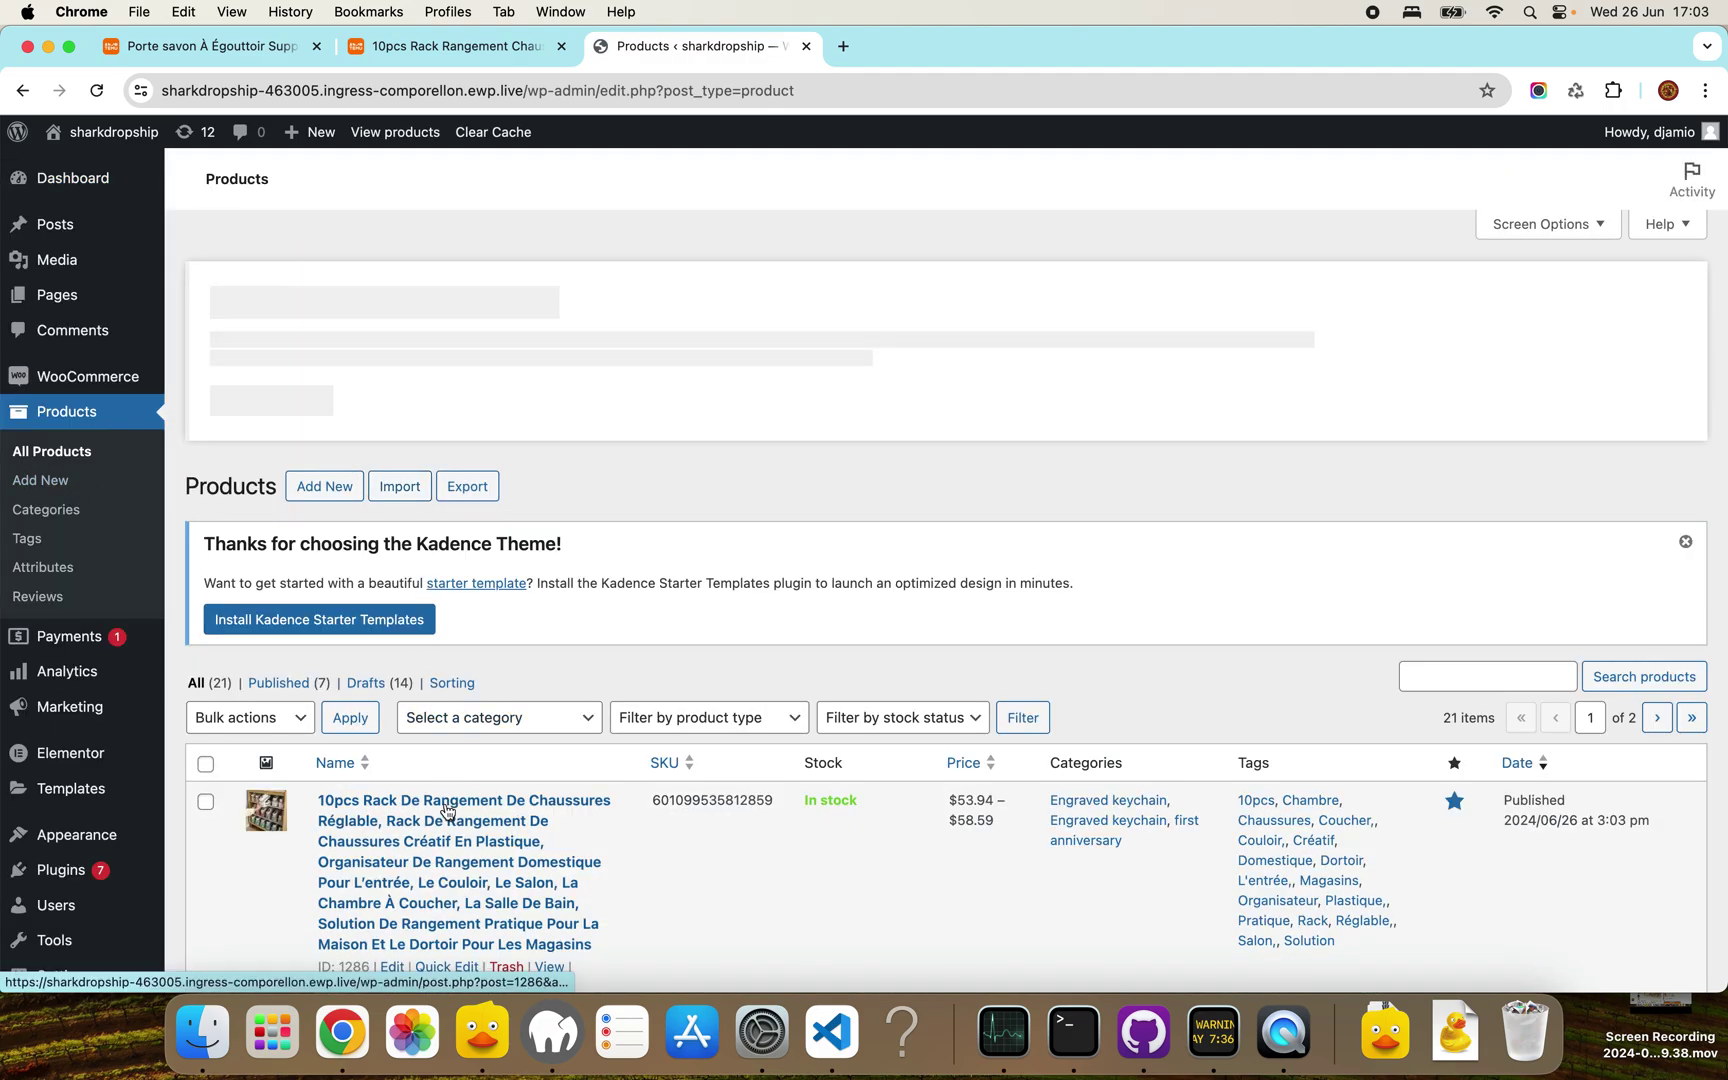
{"action": "left_click", "coordinate": [447, 808]}
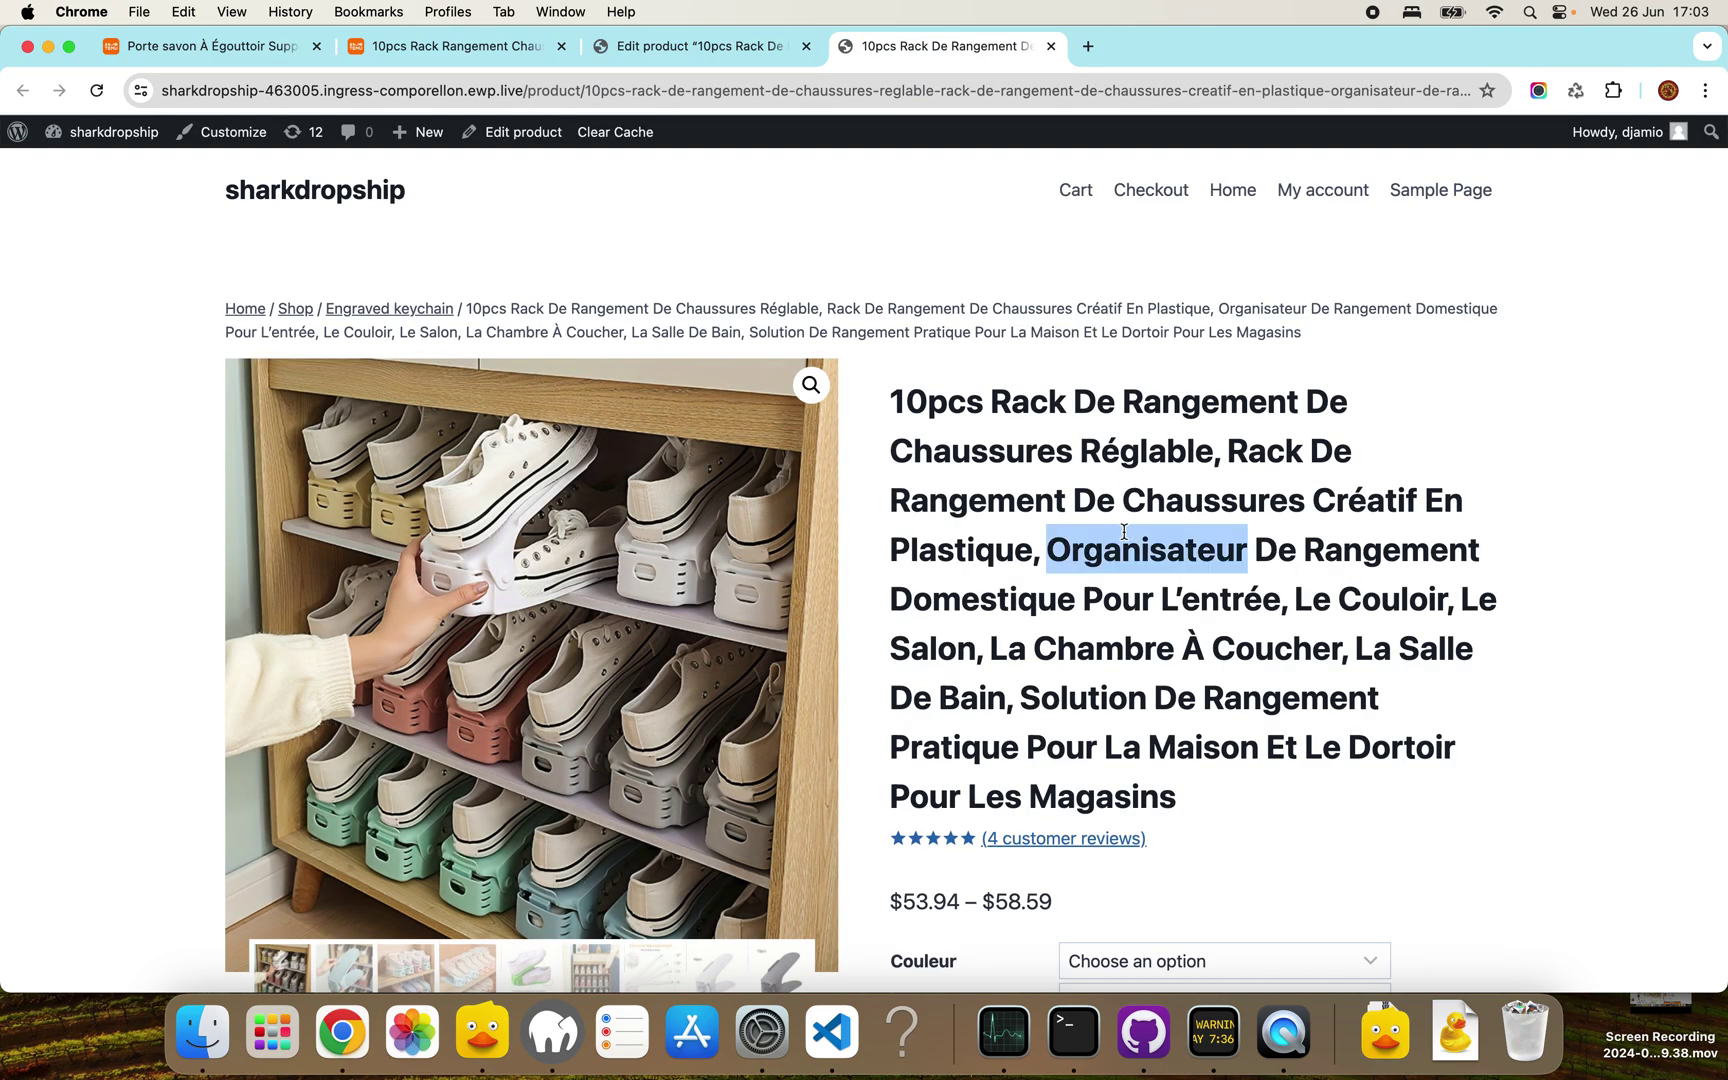
Step: Try the Blanc, Noir, Bleu and Rose colours with 10 pièces quantity
{"action": "scroll", "coordinate": [1124, 533], "scroll_direction": "down", "scroll_amount": 5}
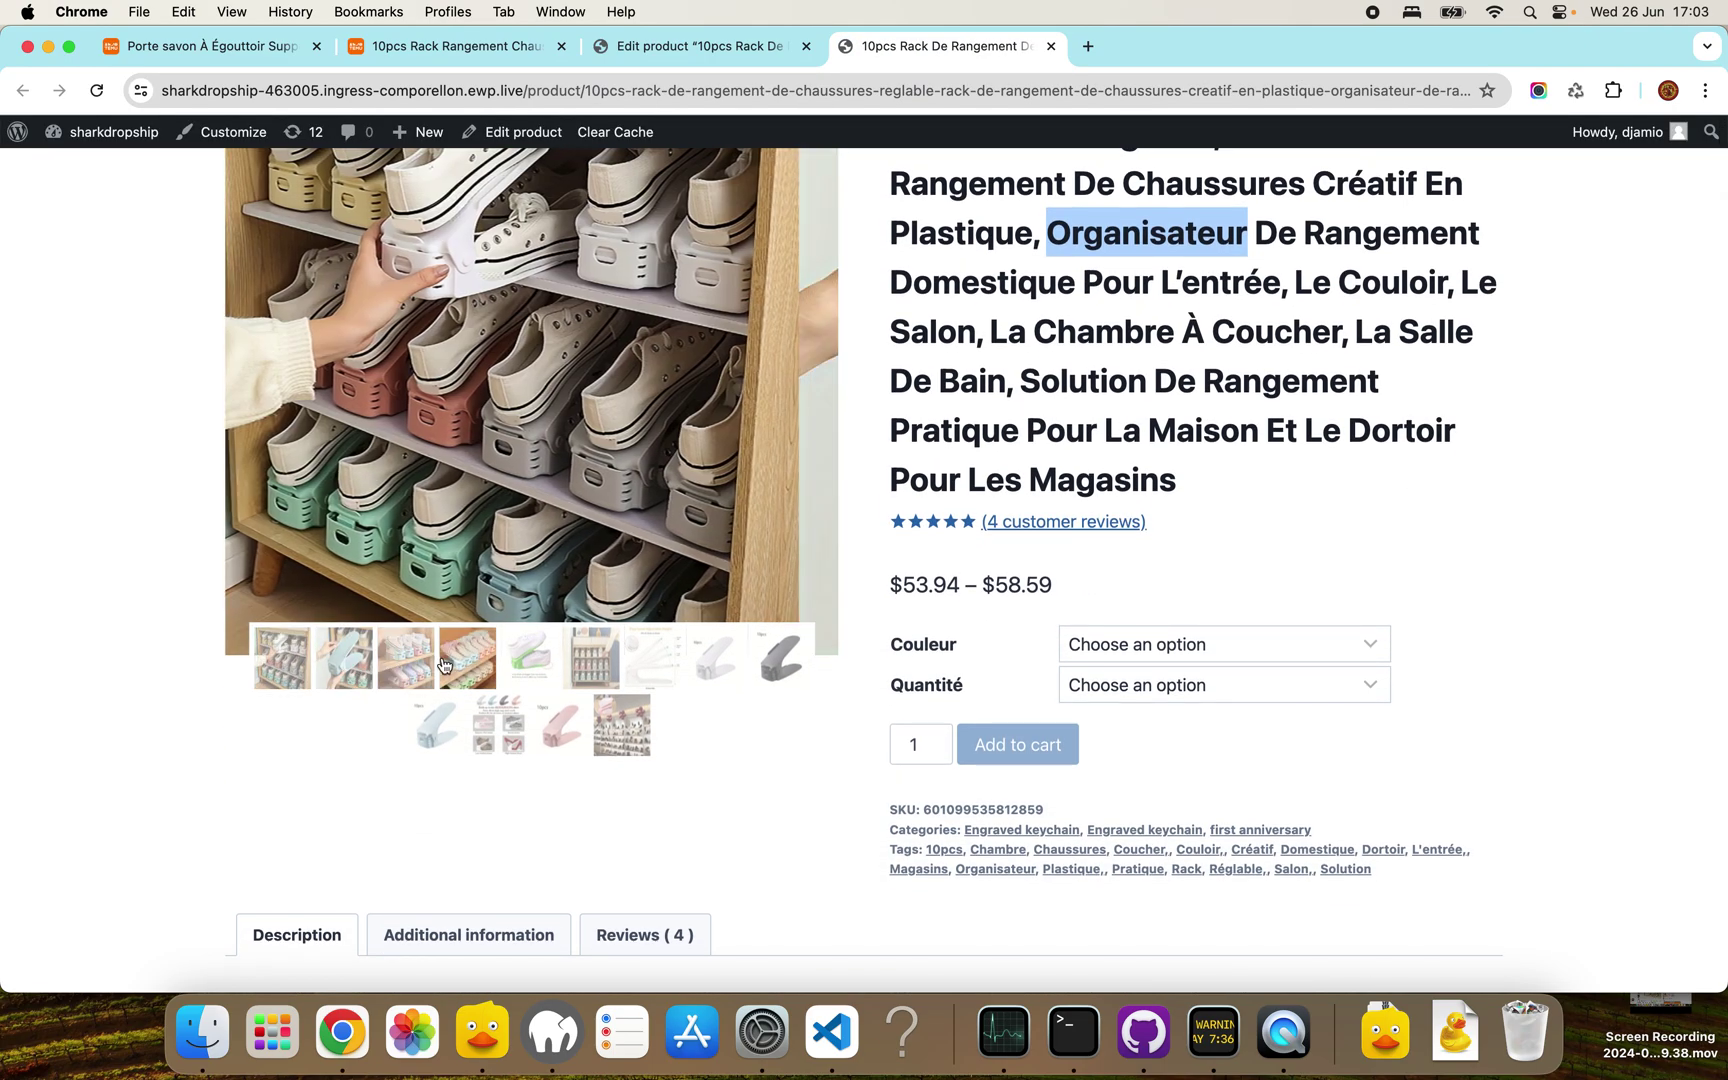
{"action": "left_click", "coordinate": [1114, 647]}
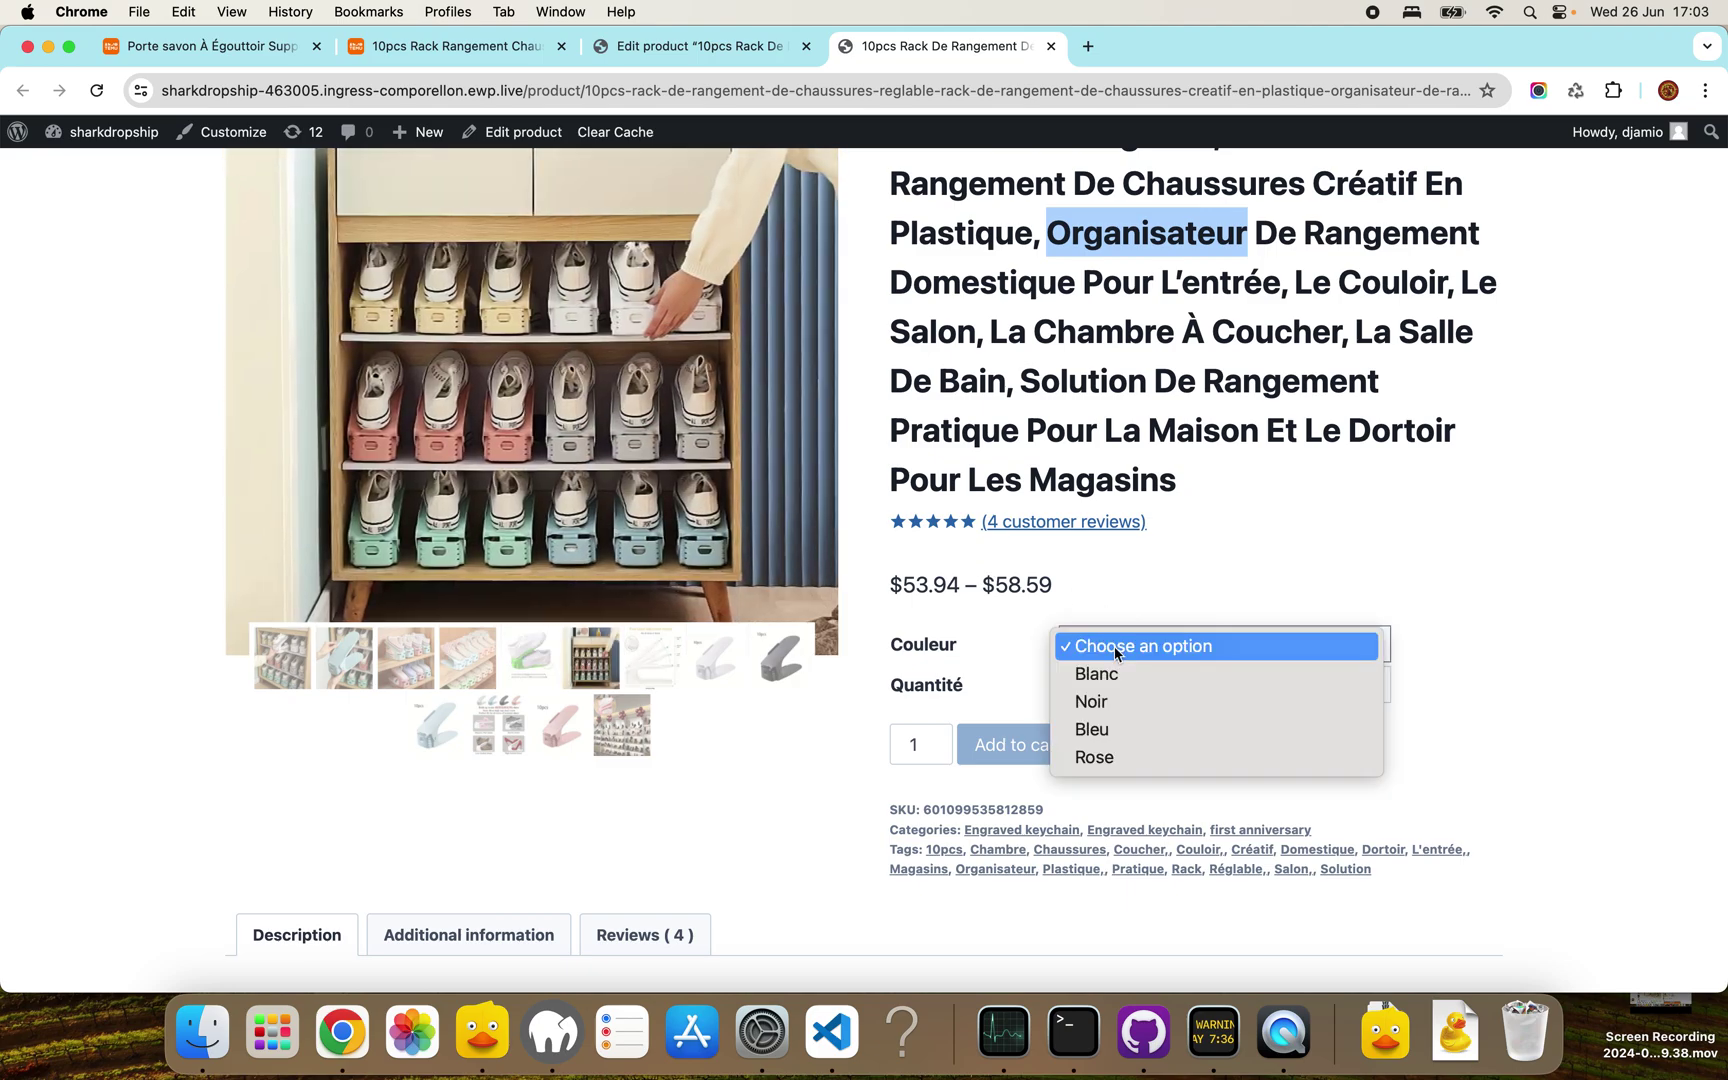
{"action": "left_click", "coordinate": [1120, 686]}
{"action": "left_click", "coordinate": [1122, 716]}
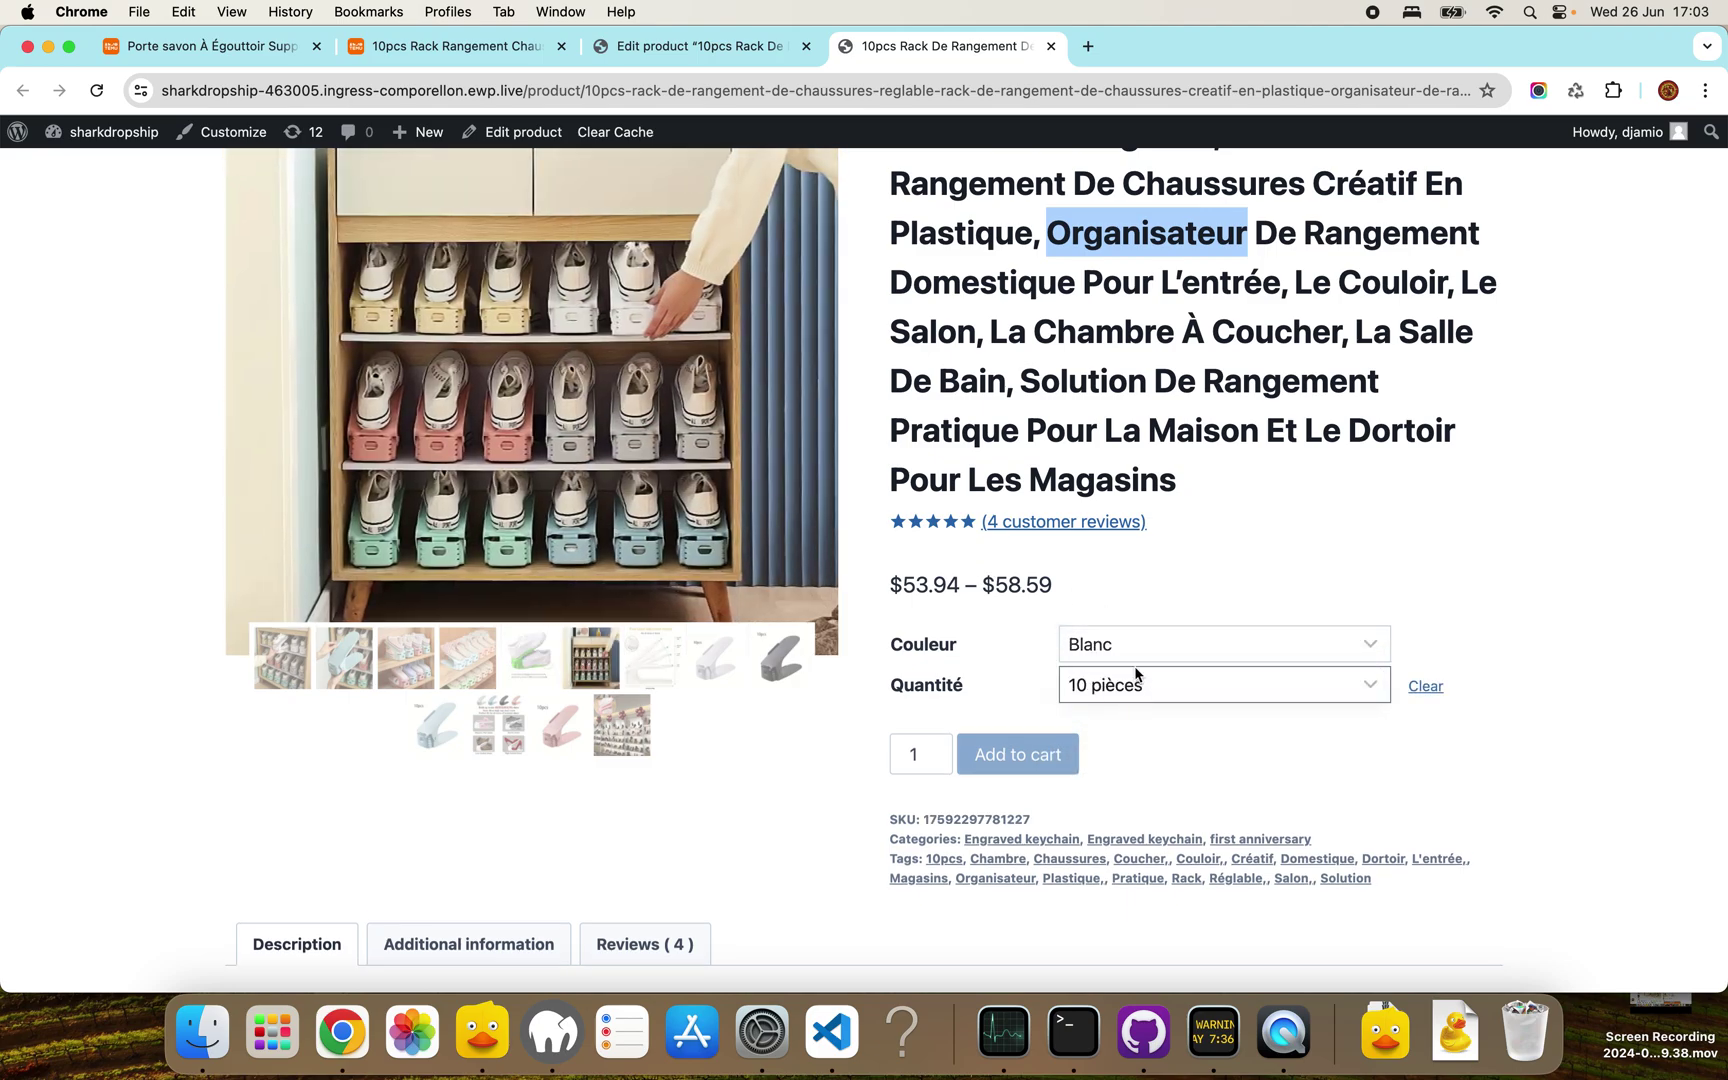
{"action": "left_click", "coordinate": [1133, 648]}
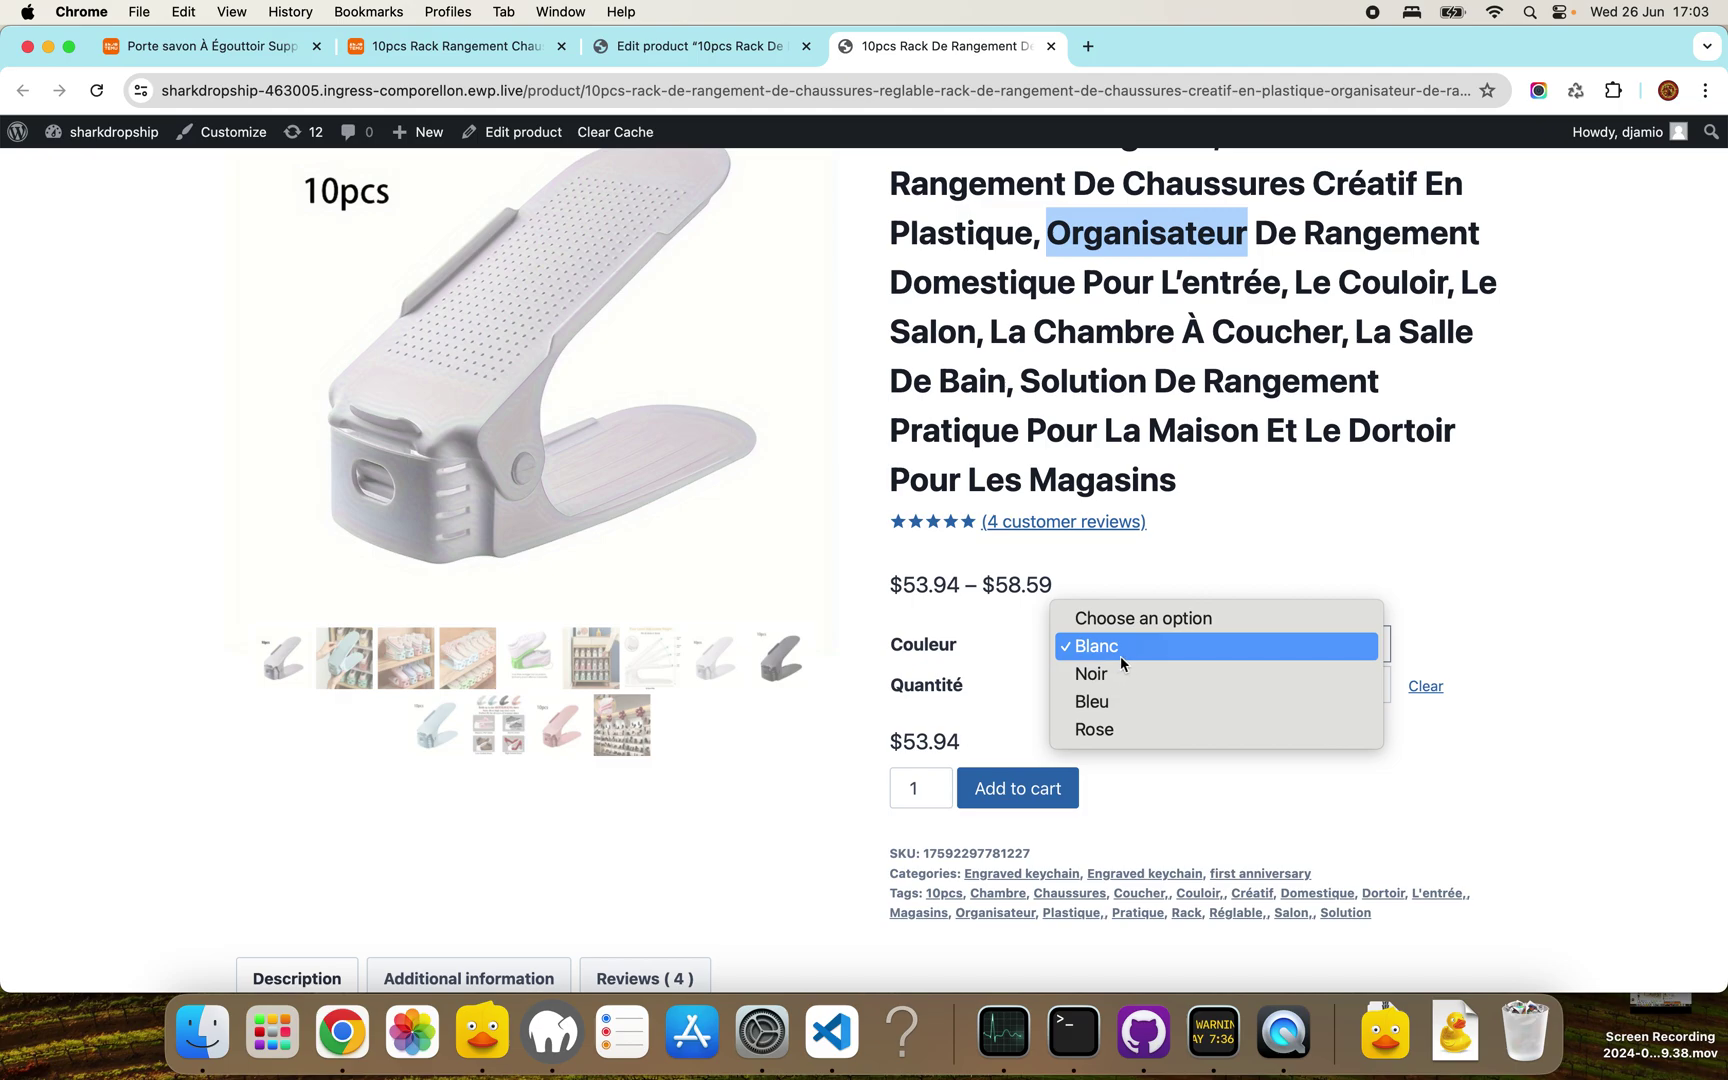
{"action": "left_click", "coordinate": [1122, 674]}
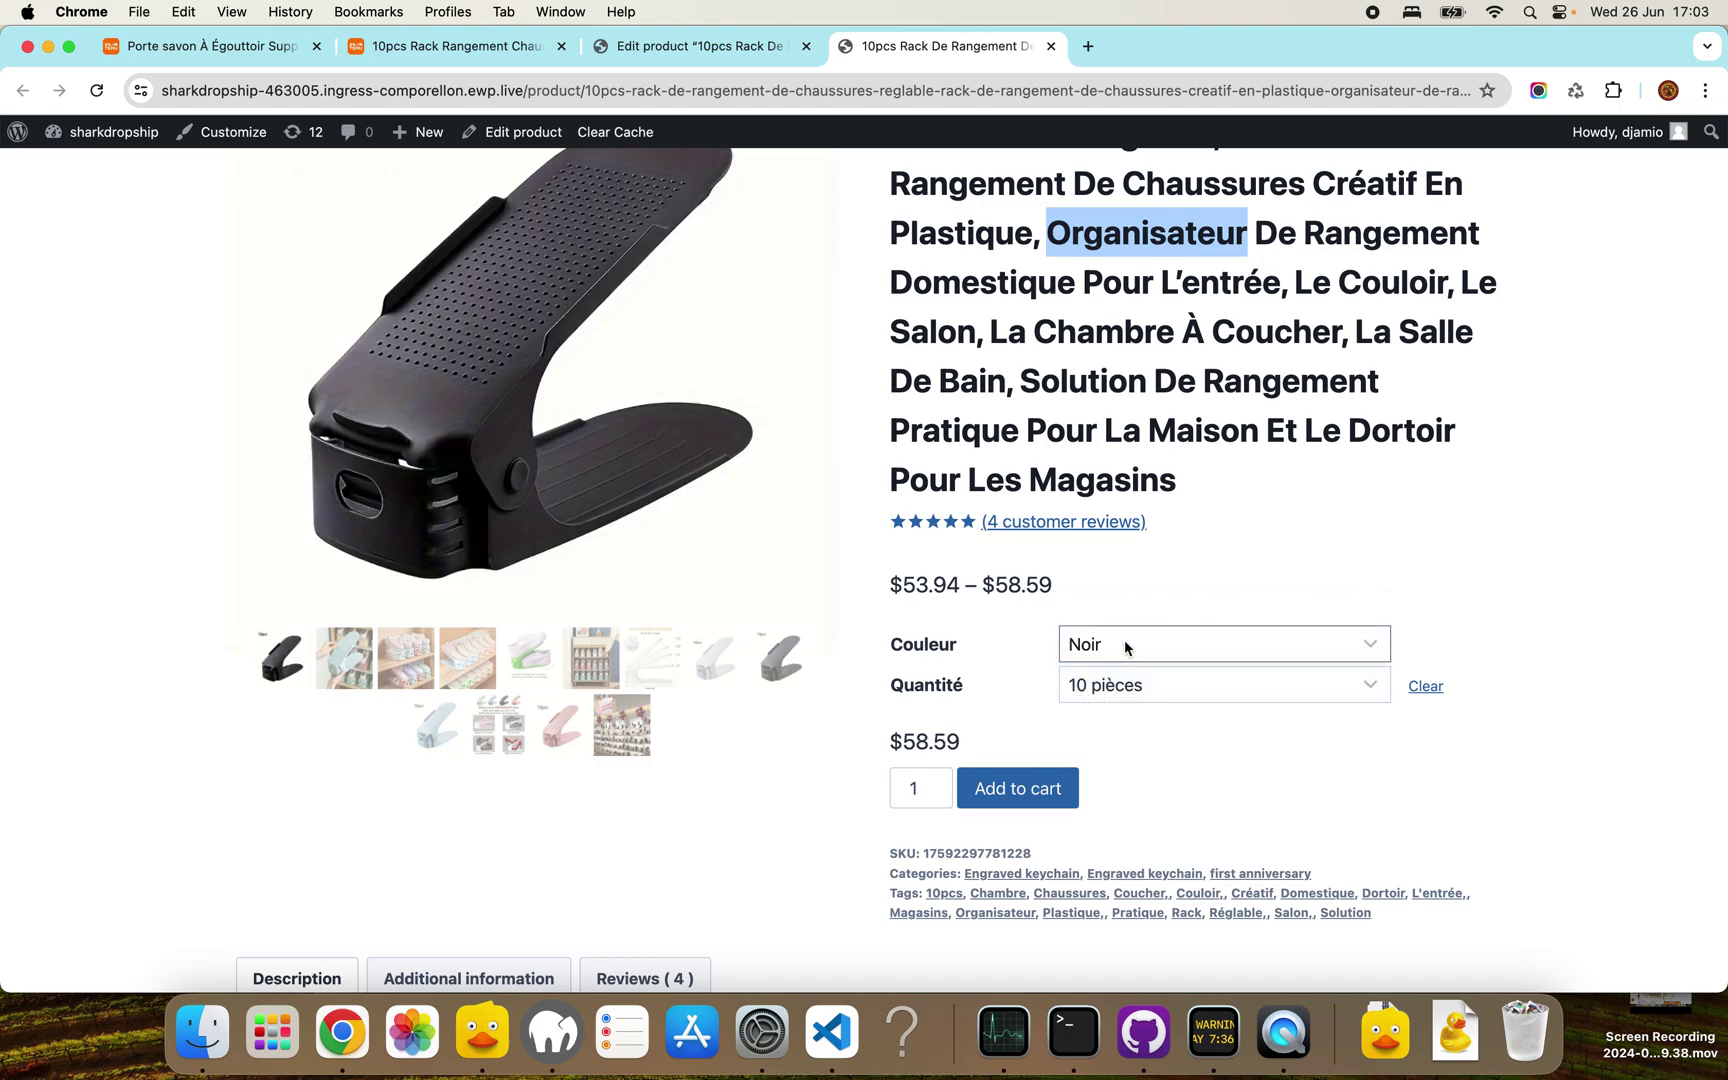
{"action": "left_click", "coordinate": [1125, 647]}
{"action": "left_click", "coordinate": [1122, 648]}
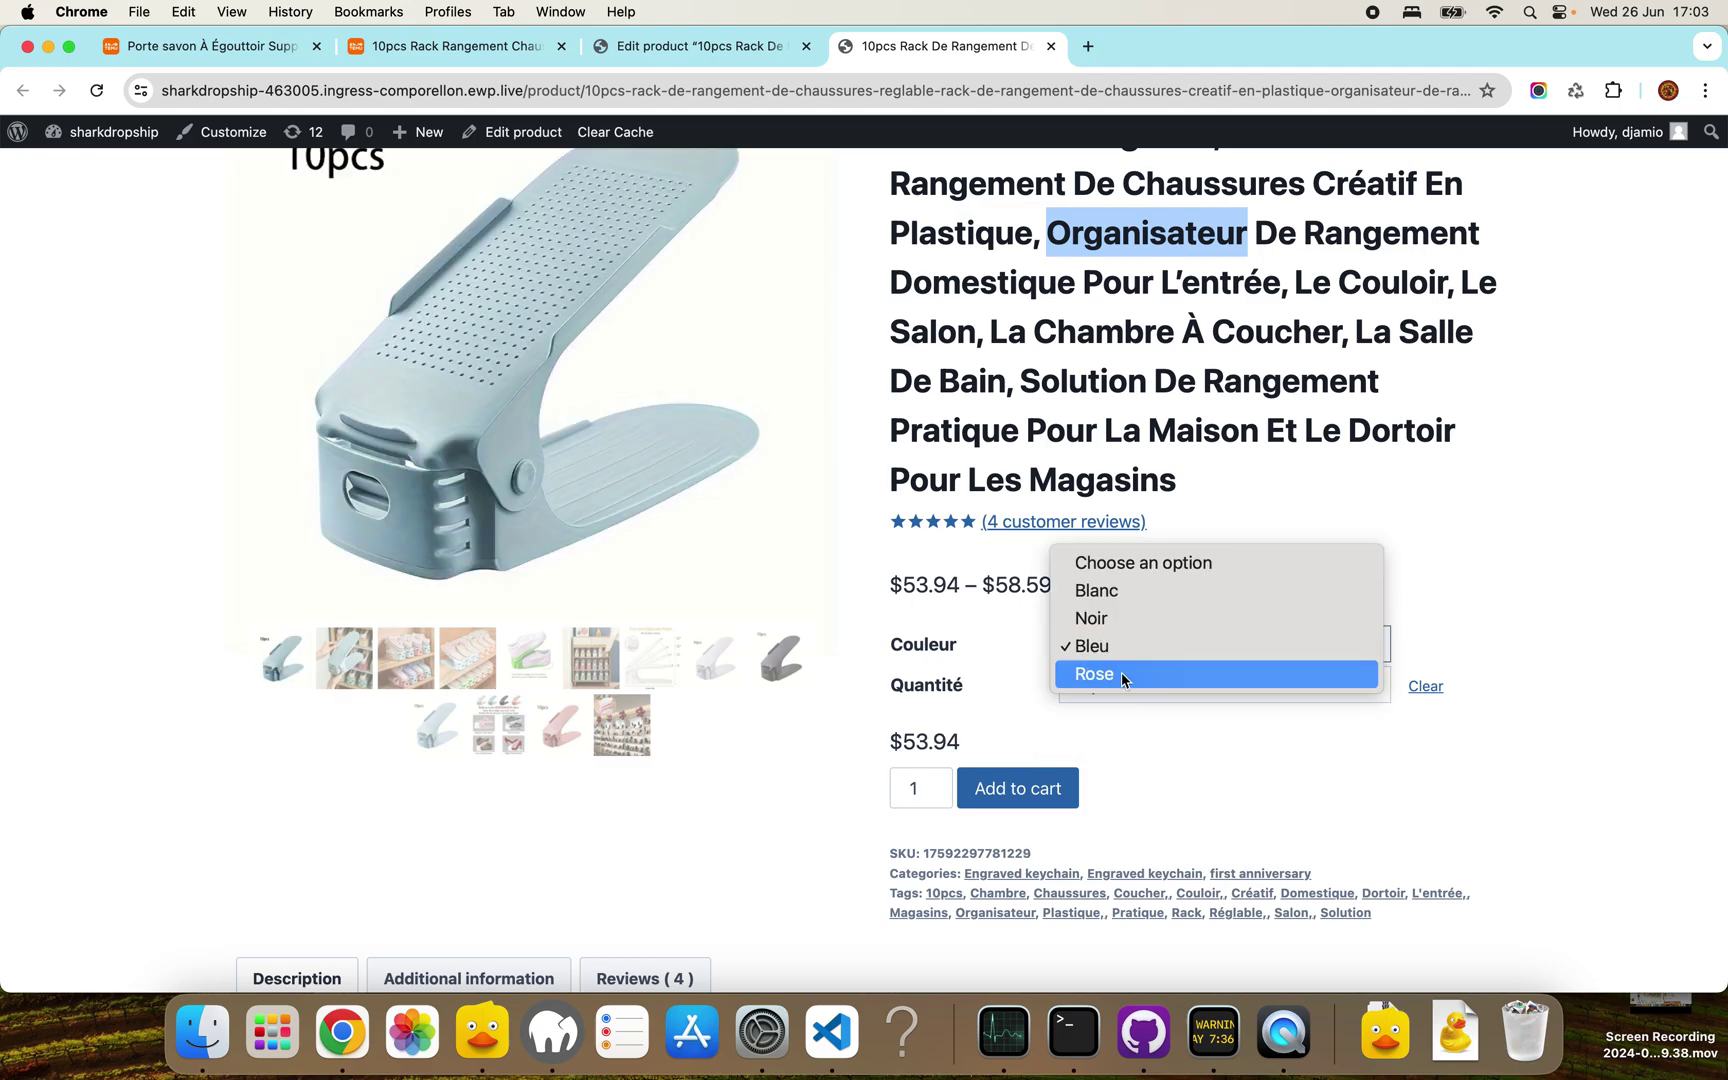
Step: Read the description and Additional information: four colours, plastic, reference BB47444
{"action": "scroll", "coordinate": [1048, 695], "scroll_direction": "down", "scroll_amount": 5}
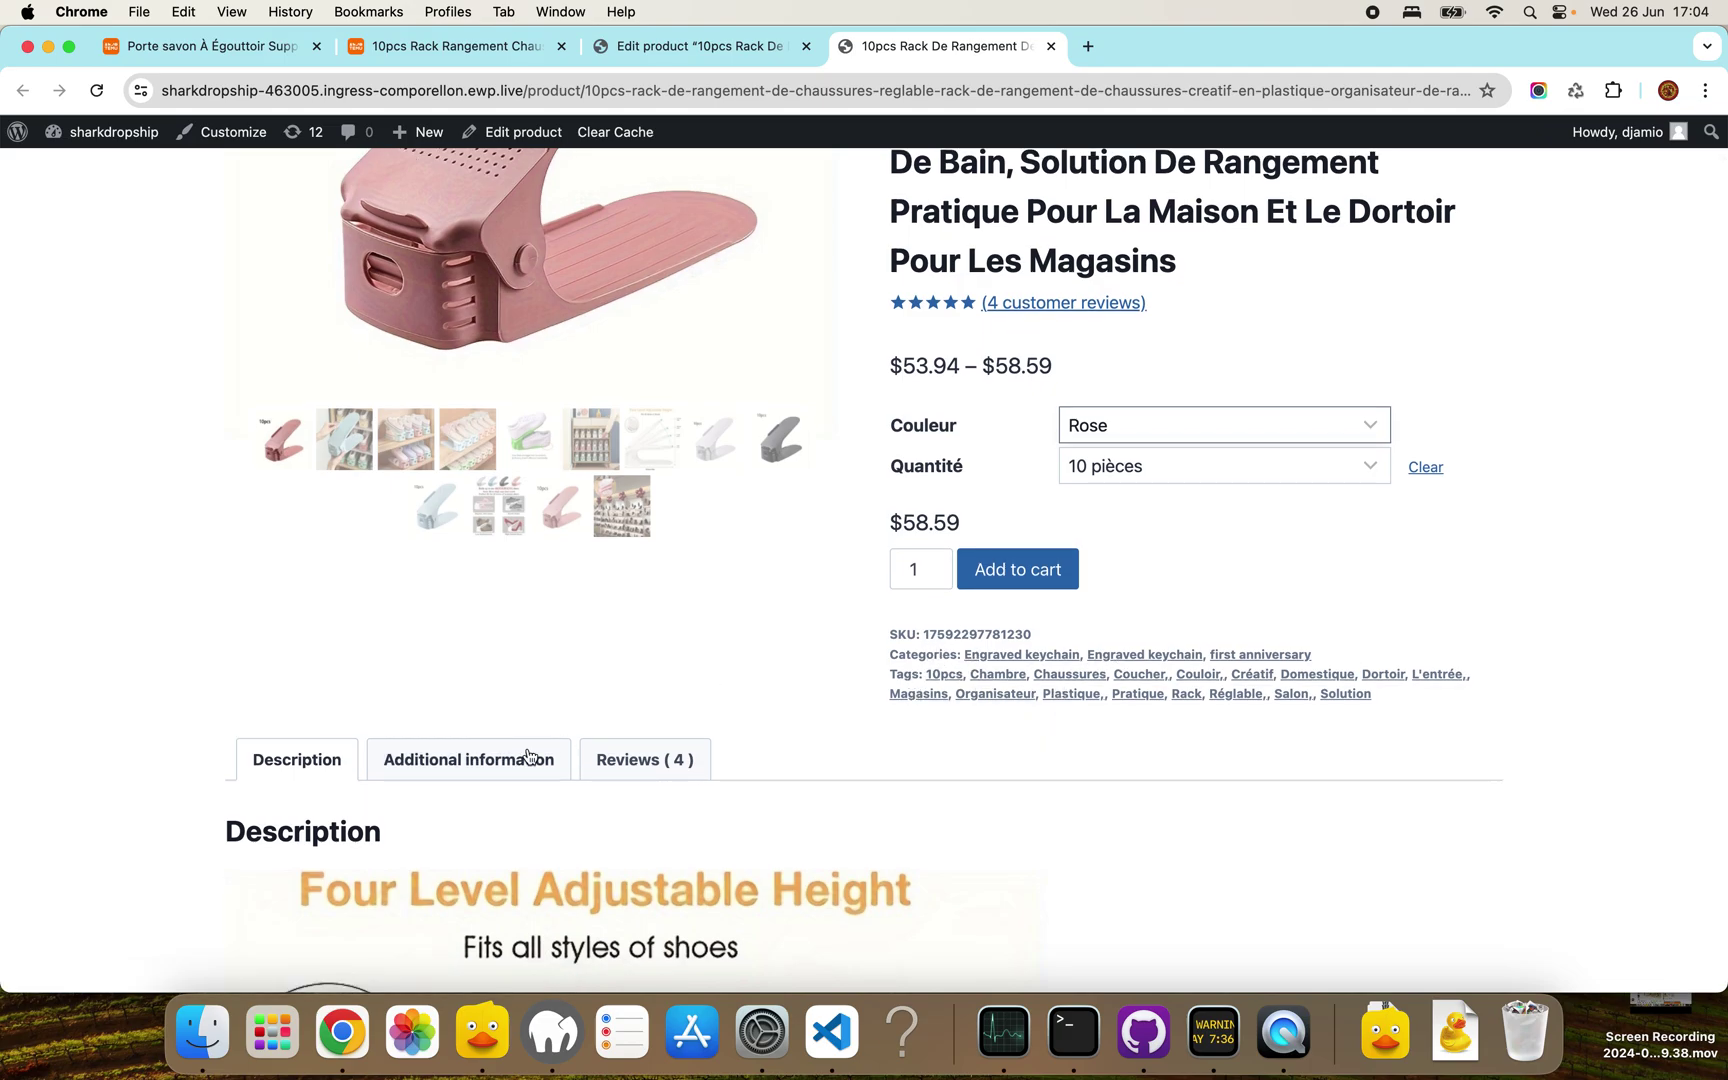
{"action": "scroll", "coordinate": [527, 757], "scroll_direction": "down", "scroll_amount": 3}
{"action": "scroll", "coordinate": [527, 757], "scroll_direction": "down", "scroll_amount": 5}
{"action": "scroll", "coordinate": [528, 756], "scroll_direction": "down", "scroll_amount": 8}
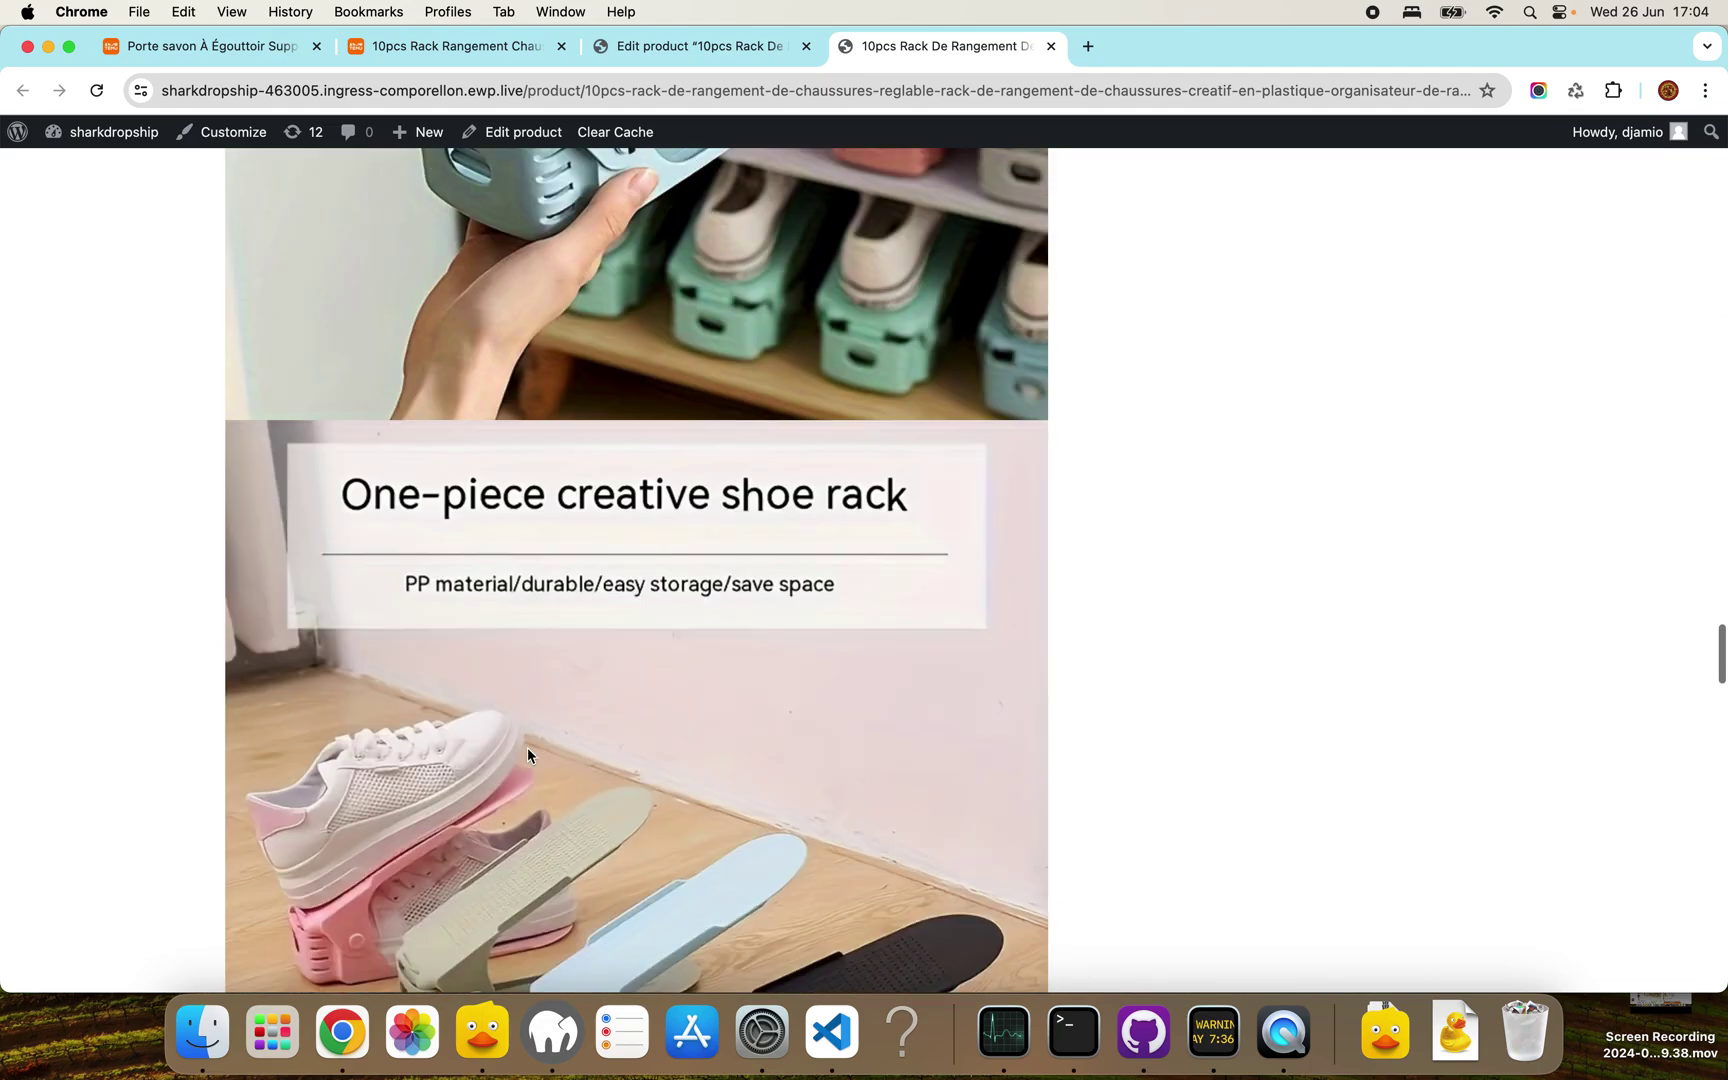
{"action": "scroll", "coordinate": [528, 755], "scroll_direction": "down", "scroll_amount": 10}
{"action": "scroll", "coordinate": [528, 755], "scroll_direction": "down", "scroll_amount": 15}
{"action": "scroll", "coordinate": [528, 755], "scroll_direction": "up", "scroll_amount": 15}
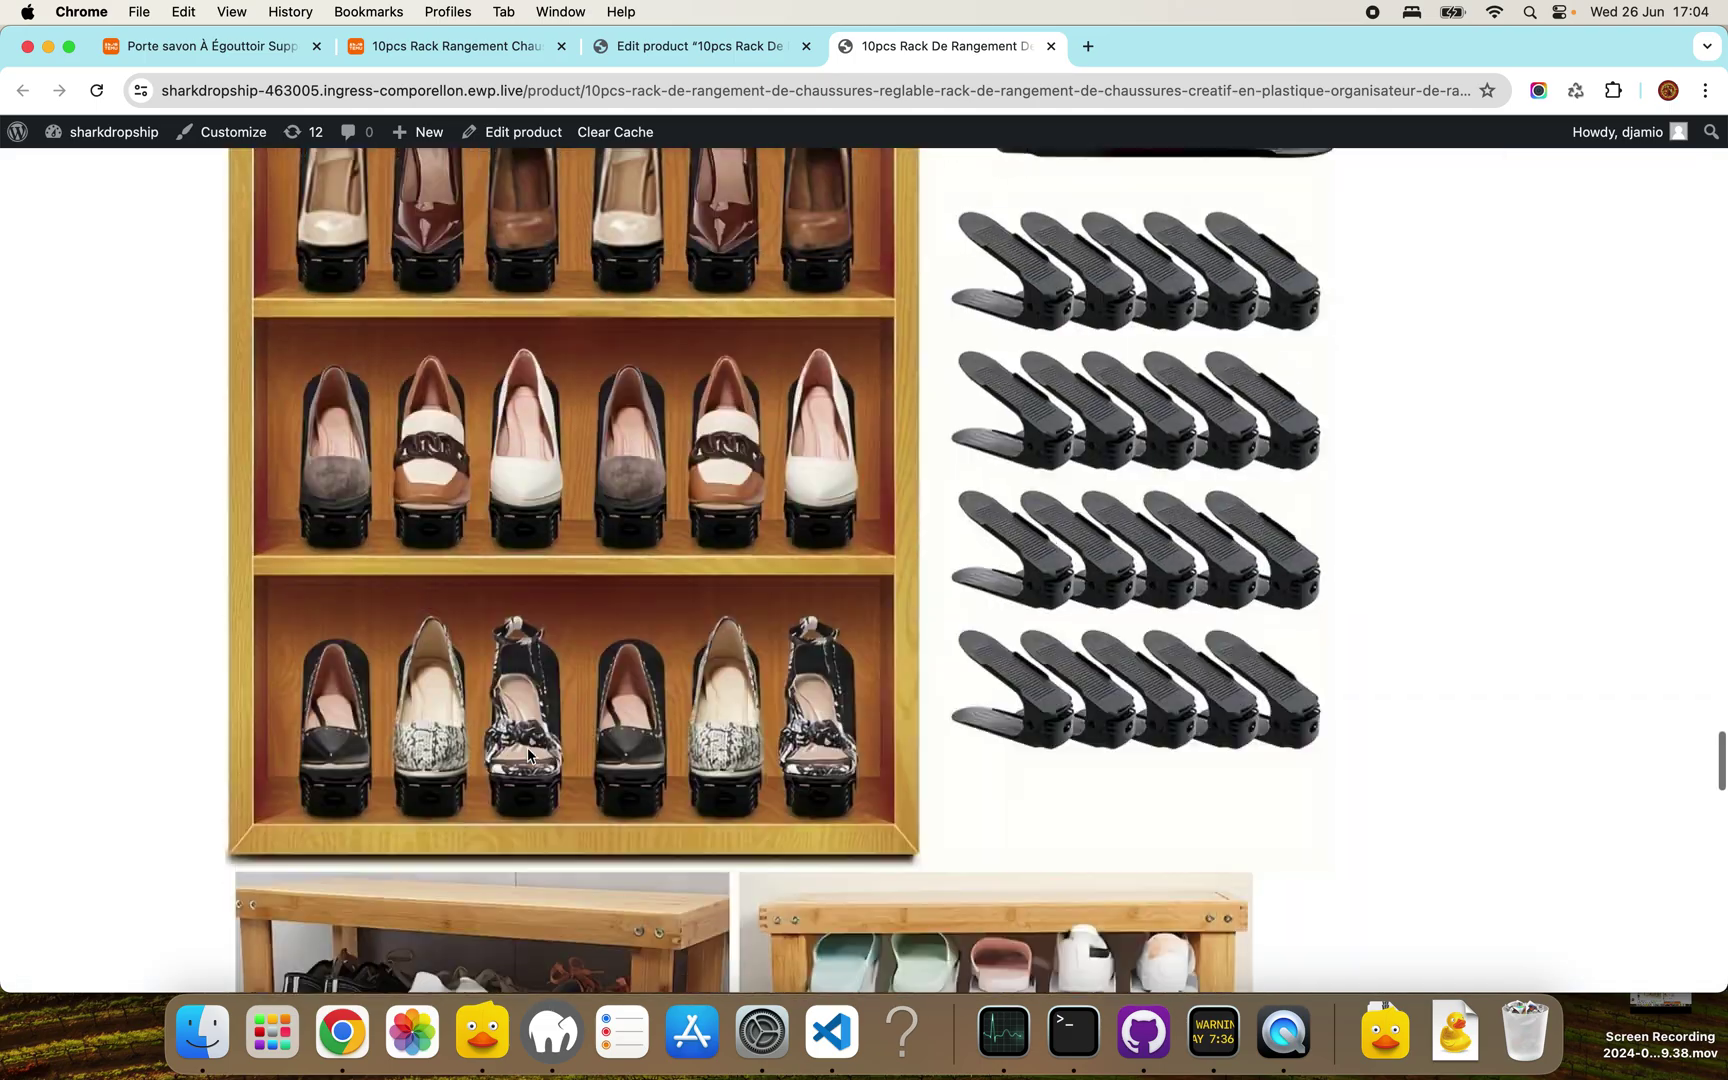
{"action": "scroll", "coordinate": [528, 754], "scroll_direction": "up", "scroll_amount": 5}
{"action": "scroll", "coordinate": [528, 754], "scroll_direction": "up", "scroll_amount": 5}
{"action": "scroll", "coordinate": [528, 754], "scroll_direction": "up", "scroll_amount": 5}
{"action": "scroll", "coordinate": [528, 754], "scroll_direction": "down", "scroll_amount": 5}
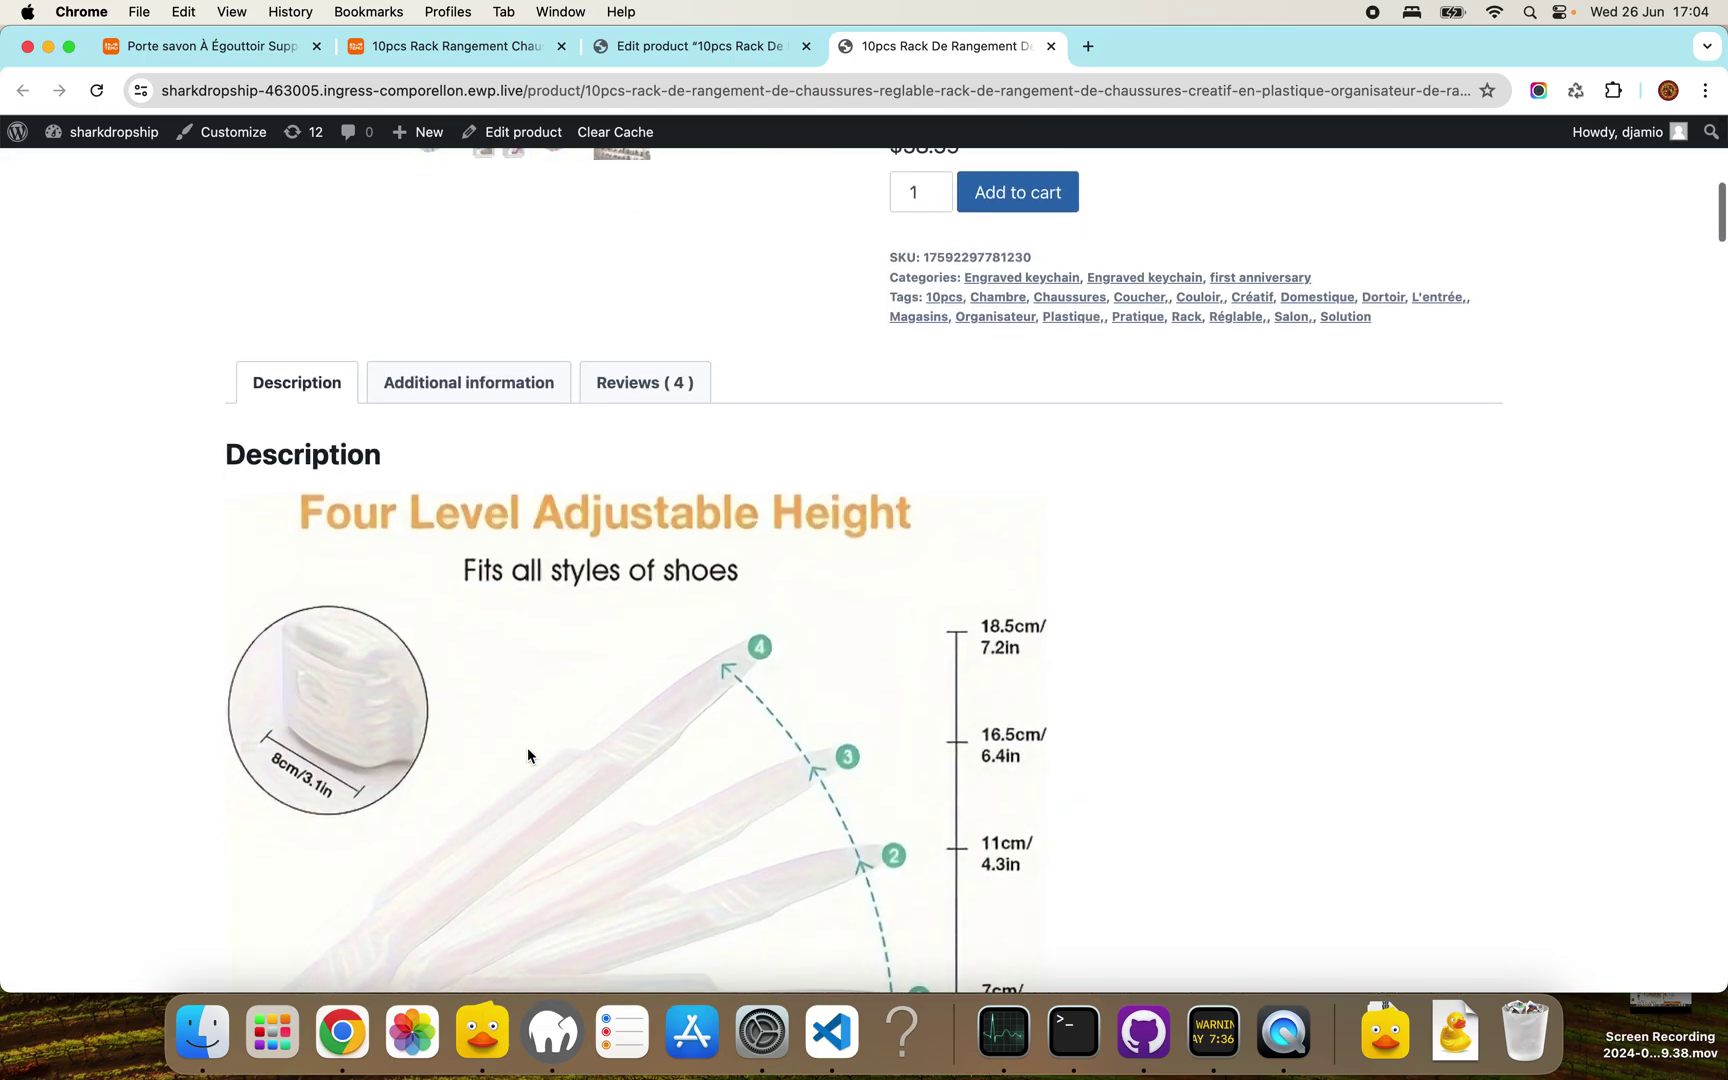
{"action": "left_click", "coordinate": [458, 390]}
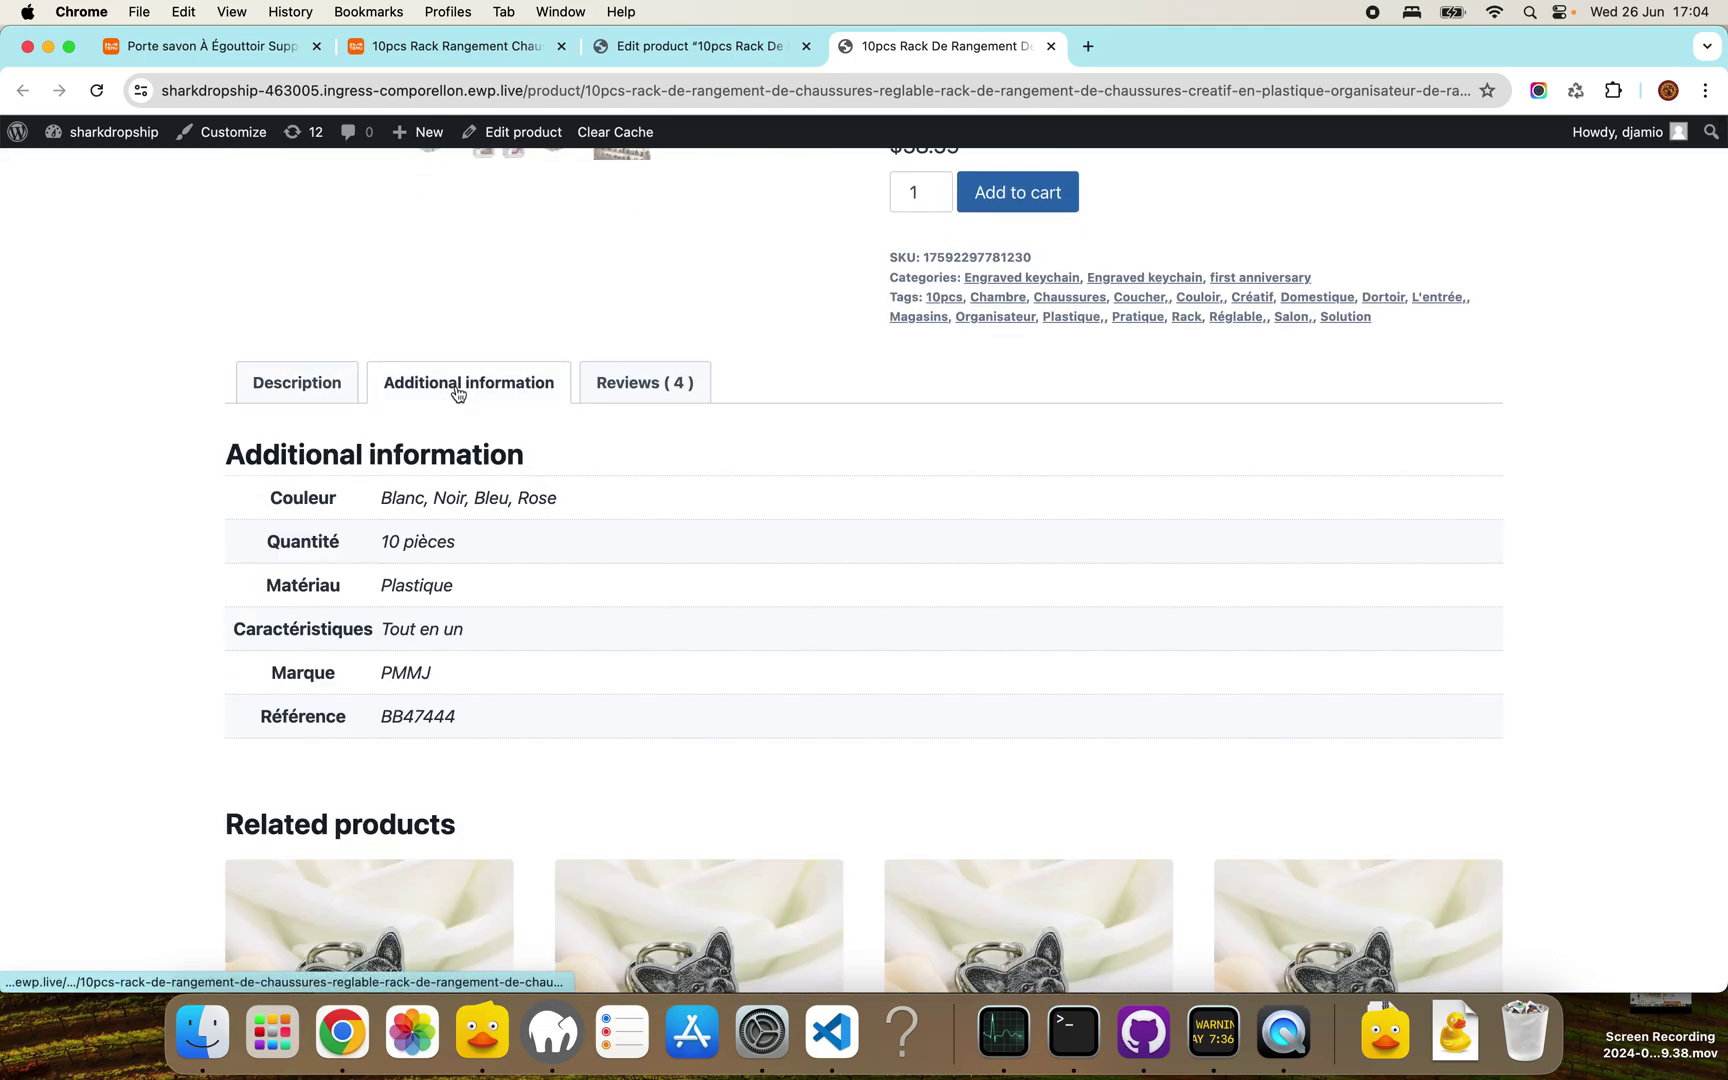
Step: Display the shoe rack's Reviews (4) tab, read the four five-star reviews, then return to the product title
{"action": "left_click", "coordinate": [637, 402]}
{"action": "scroll", "coordinate": [655, 565], "scroll_direction": "down", "scroll_amount": 3}
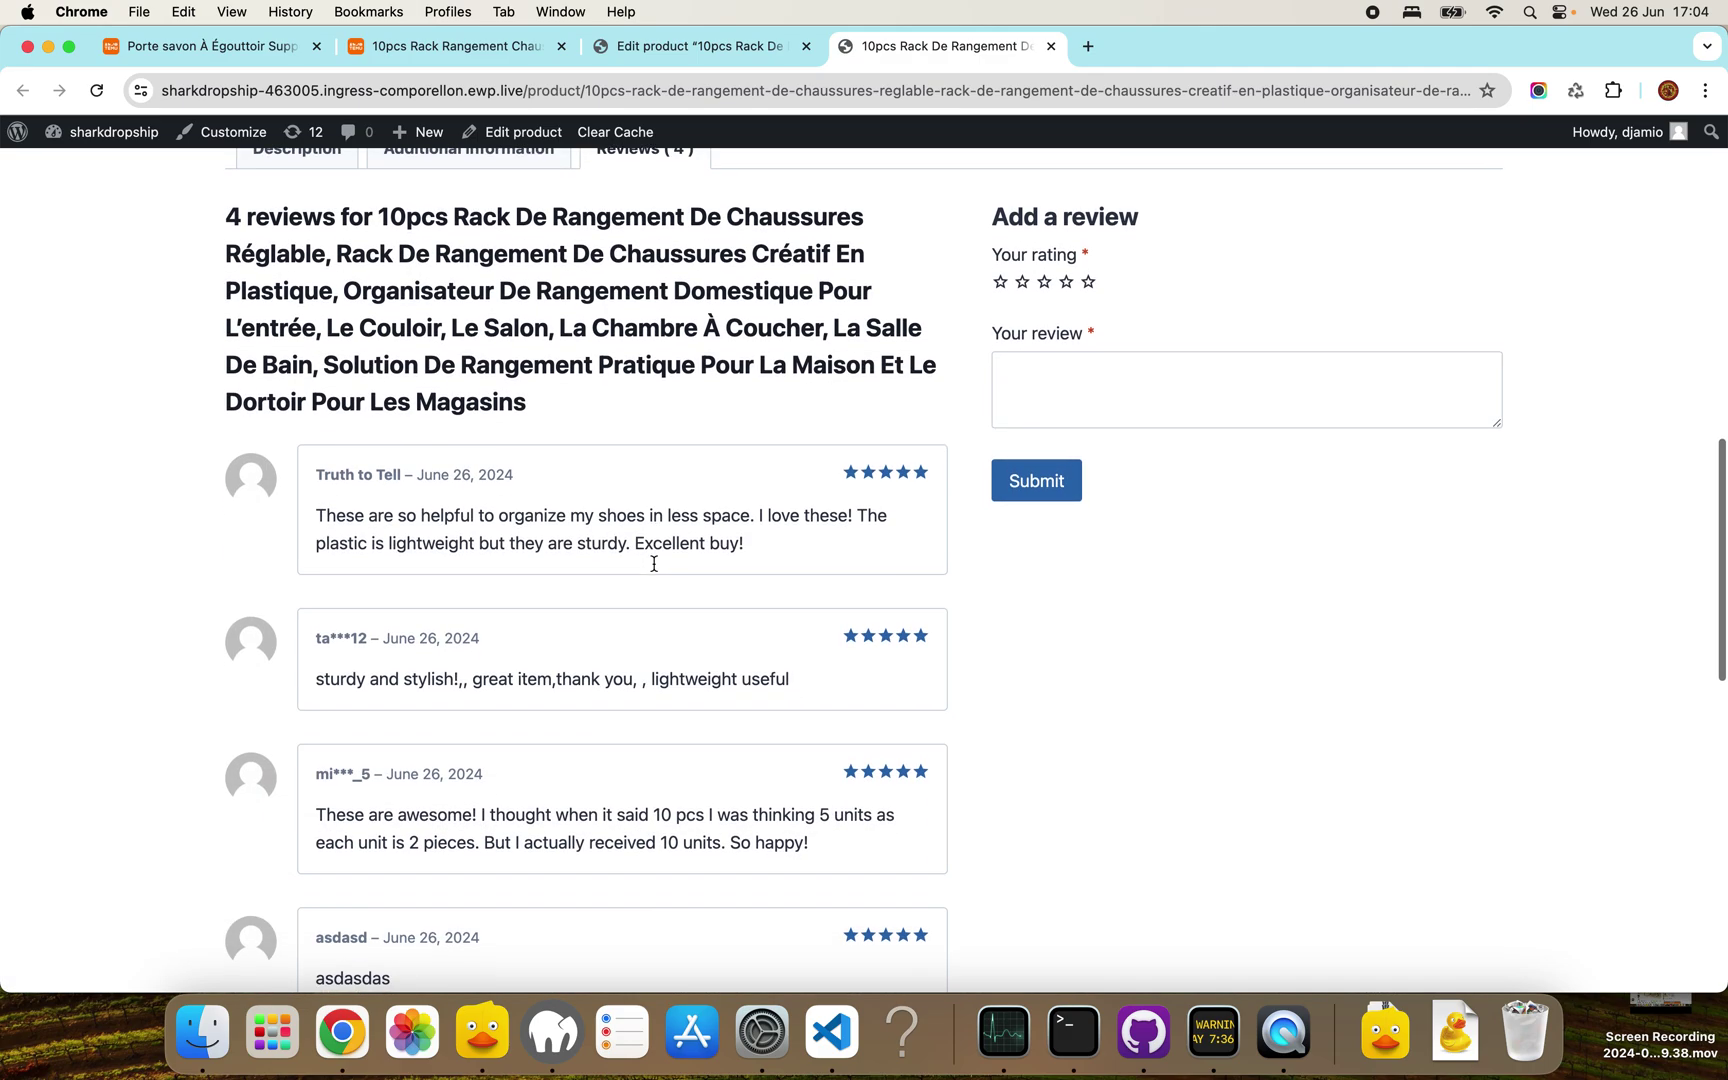
{"action": "scroll", "coordinate": [660, 565], "scroll_direction": "down", "scroll_amount": 2}
{"action": "scroll", "coordinate": [665, 540], "scroll_direction": "up", "scroll_amount": 5}
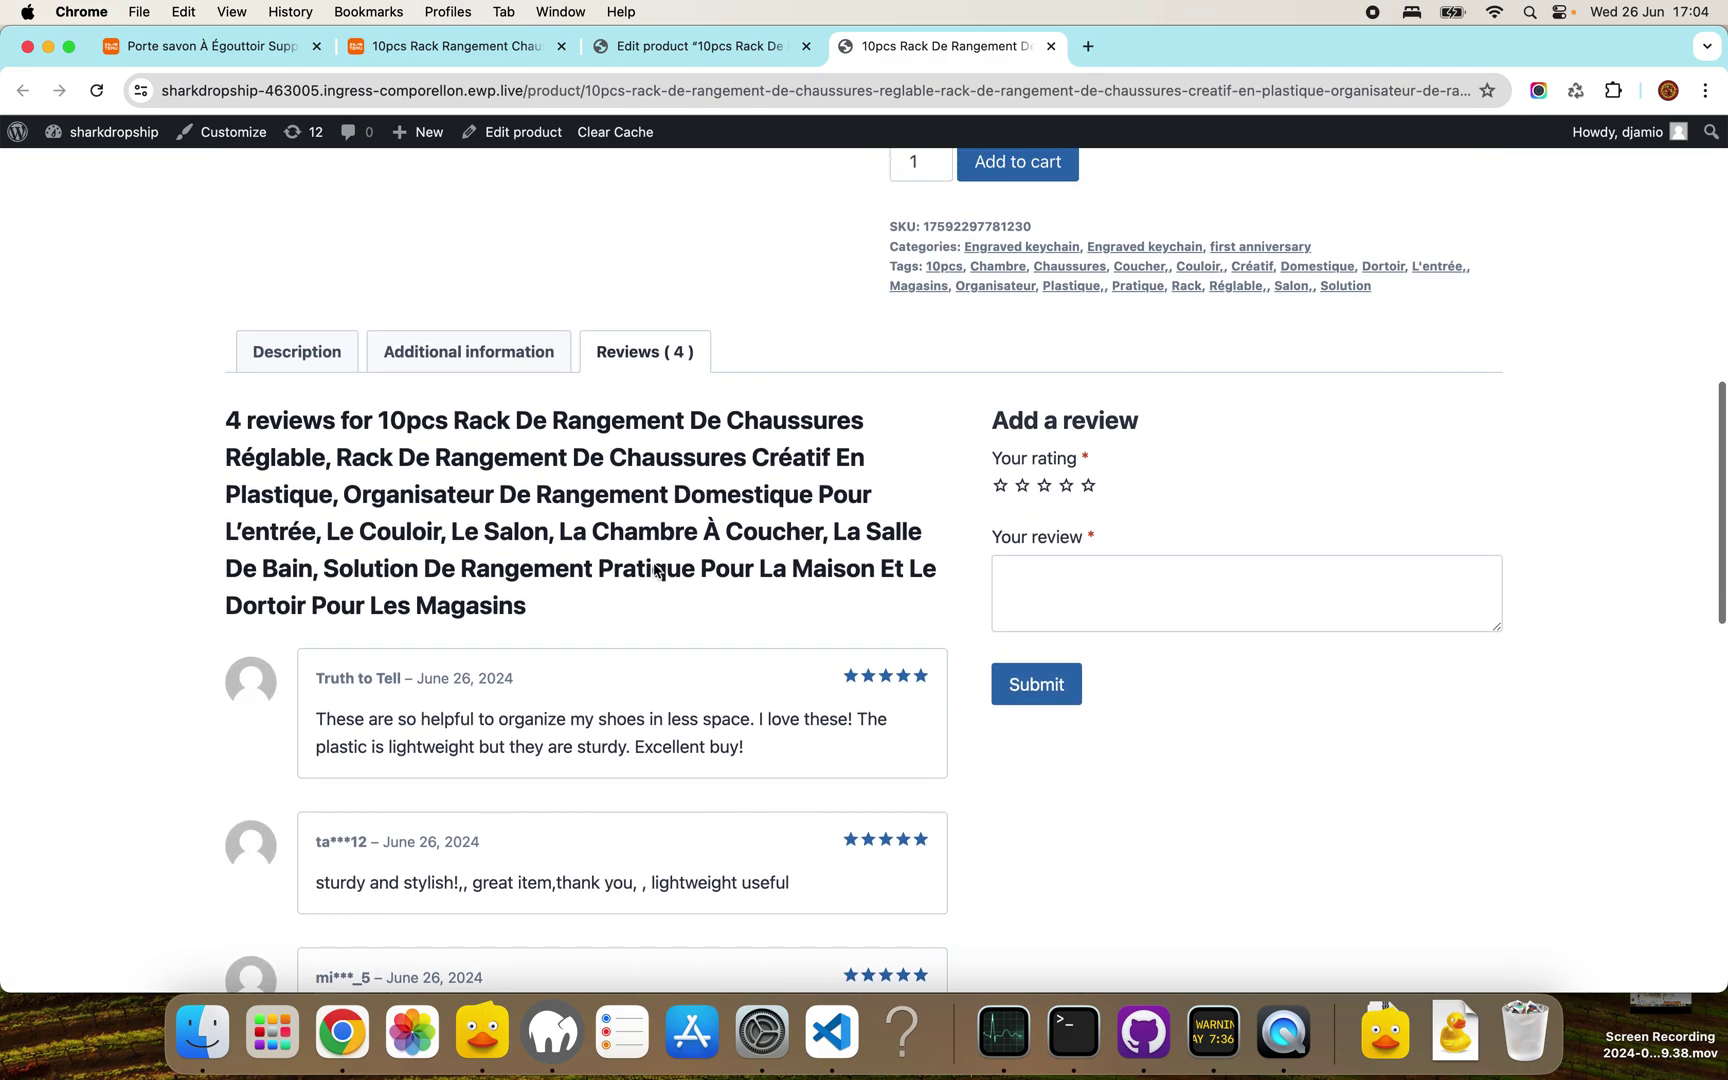
{"action": "scroll", "coordinate": [700, 490], "scroll_direction": "up", "scroll_amount": 1}
{"action": "scroll", "coordinate": [711, 463], "scroll_direction": "up", "scroll_amount": 3}
{"action": "scroll", "coordinate": [713, 468], "scroll_direction": "up", "scroll_amount": 3}
{"action": "scroll", "coordinate": [713, 468], "scroll_direction": "up", "scroll_amount": 3}
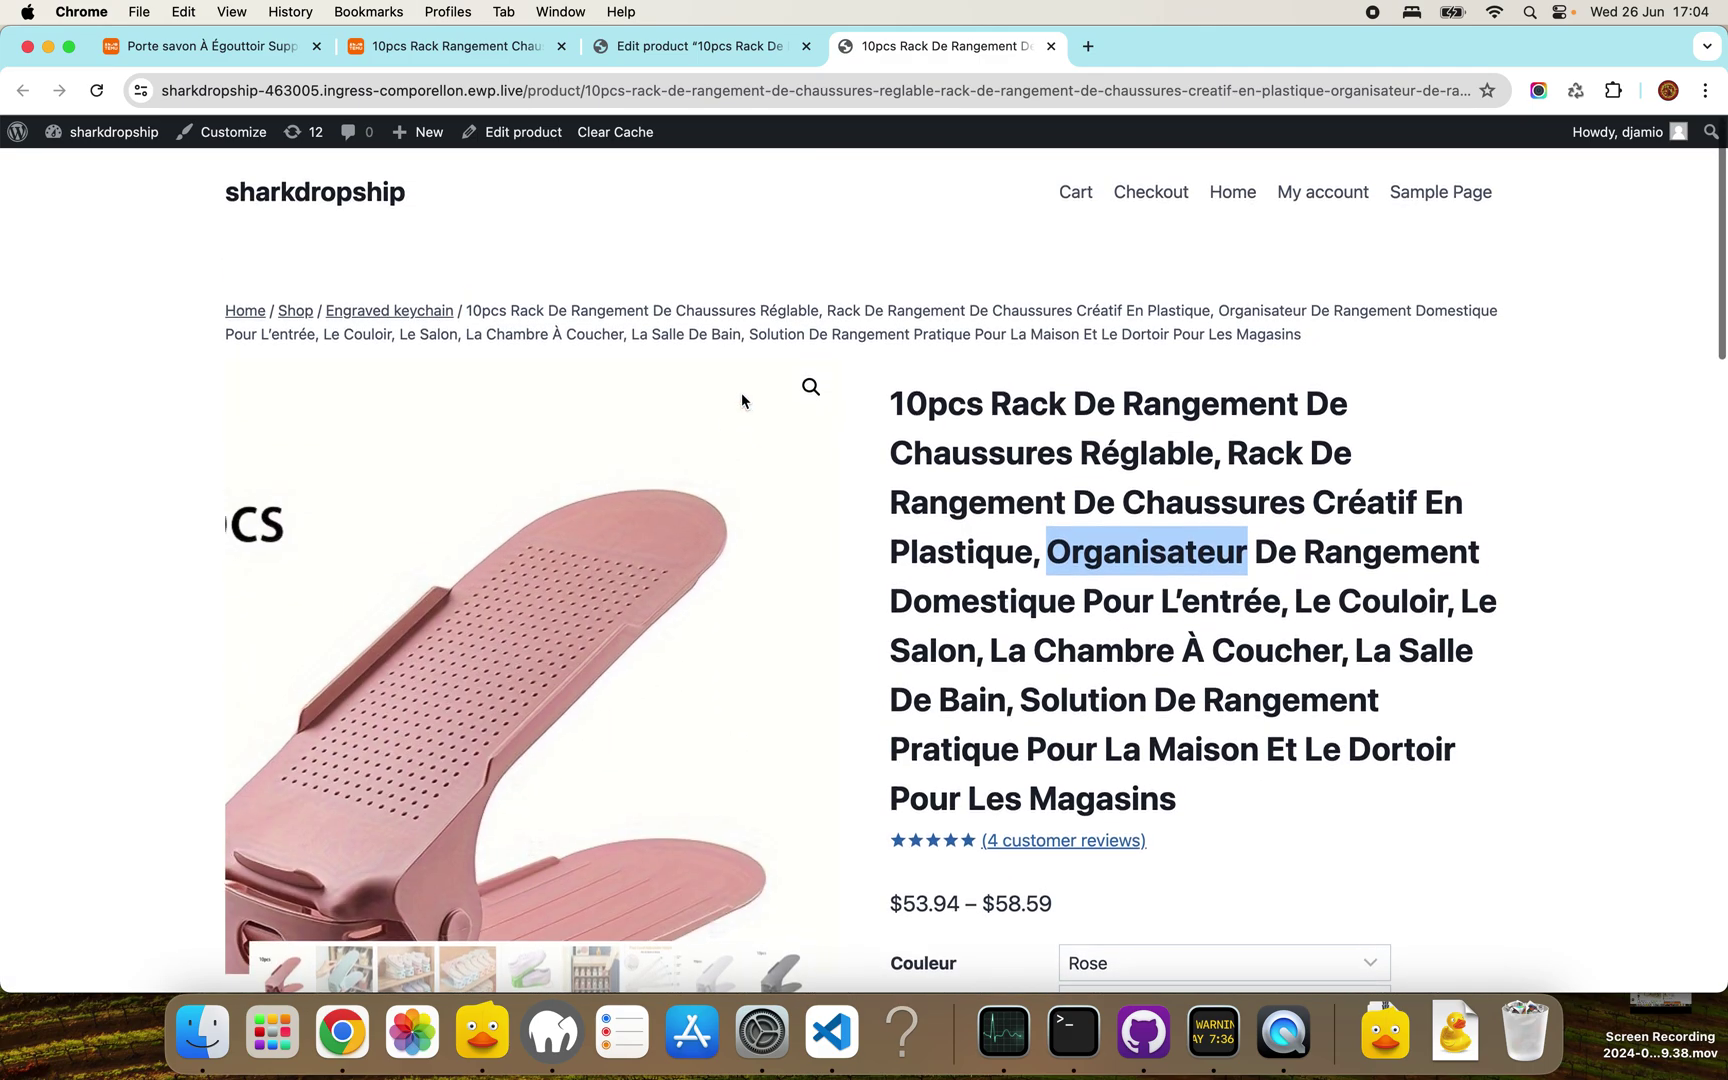